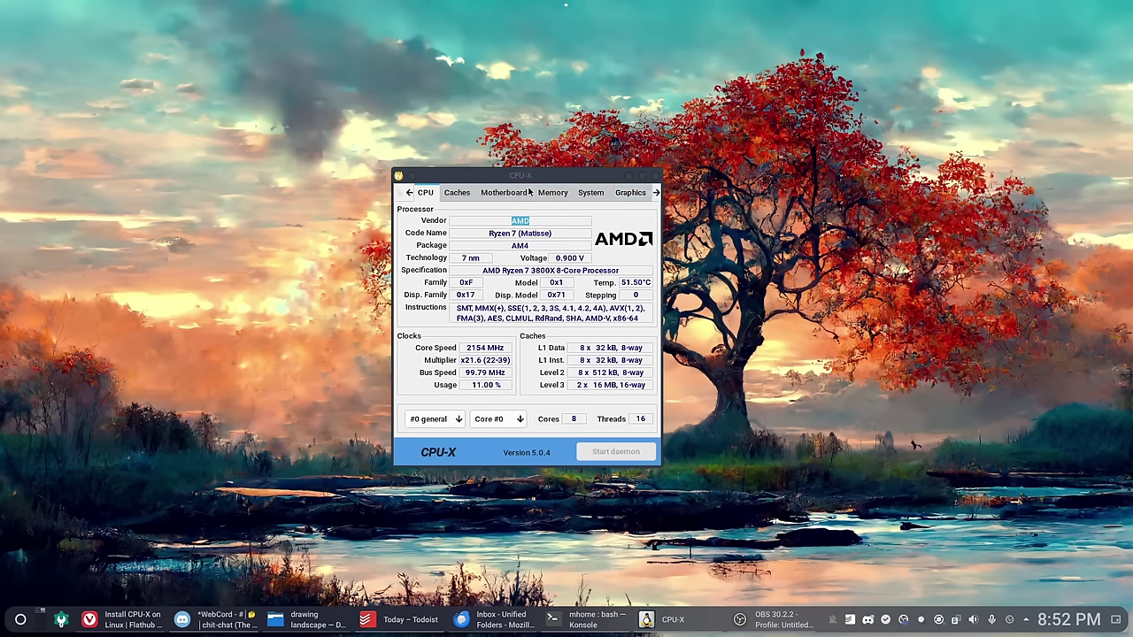
View the cache sizes and speeds, keeping the sequential 128-bit reads cache test
drag(548, 176, 542, 142)
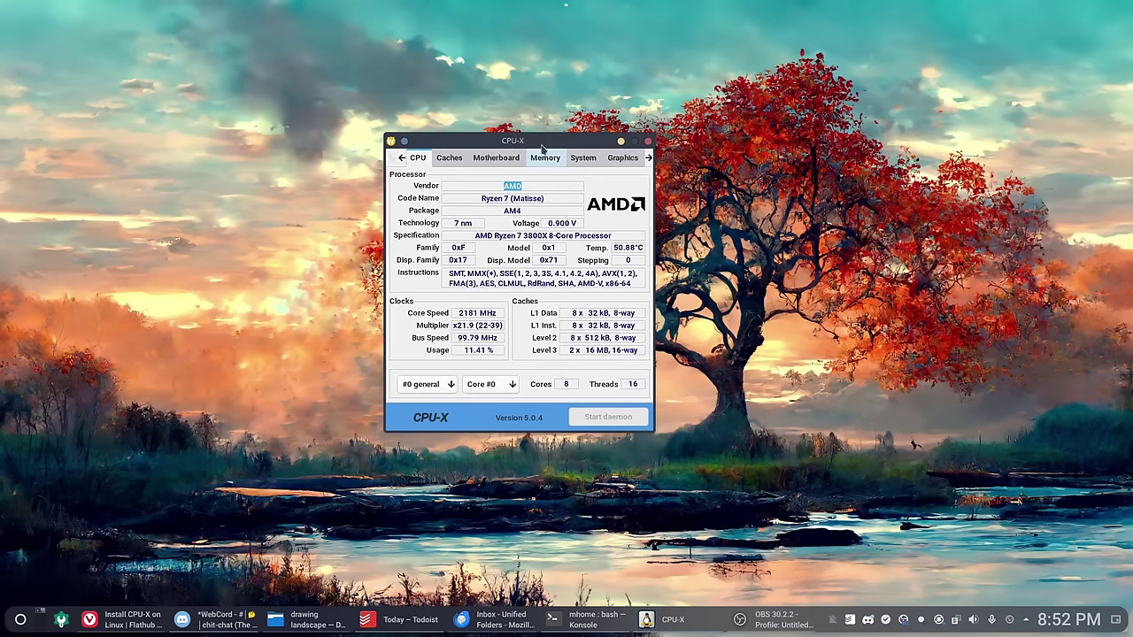
click(449, 160)
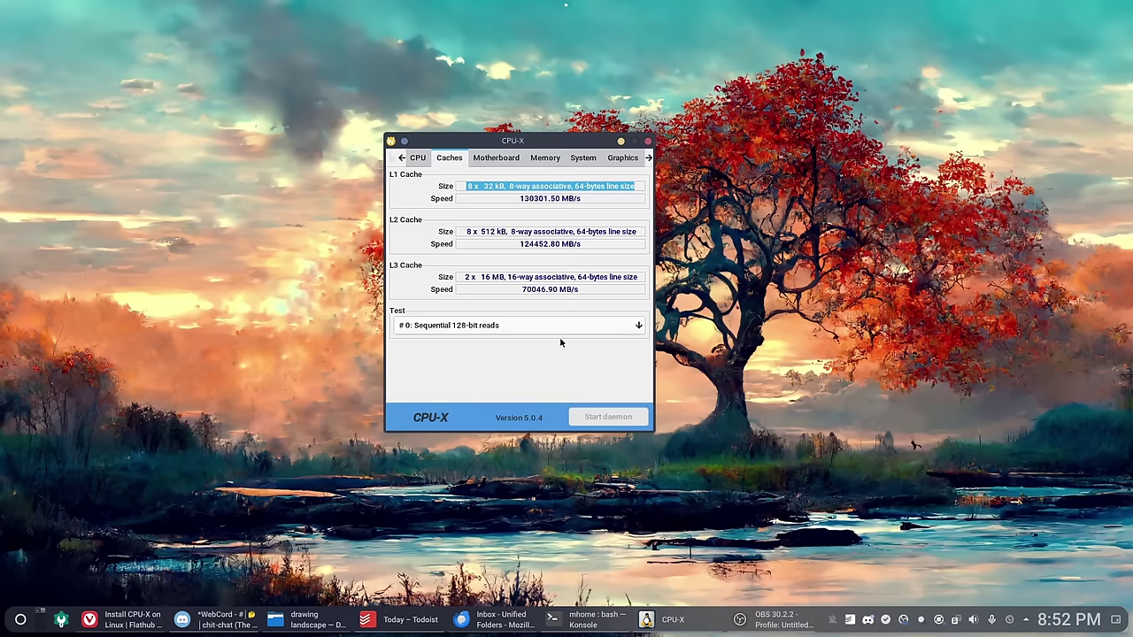
click(635, 326)
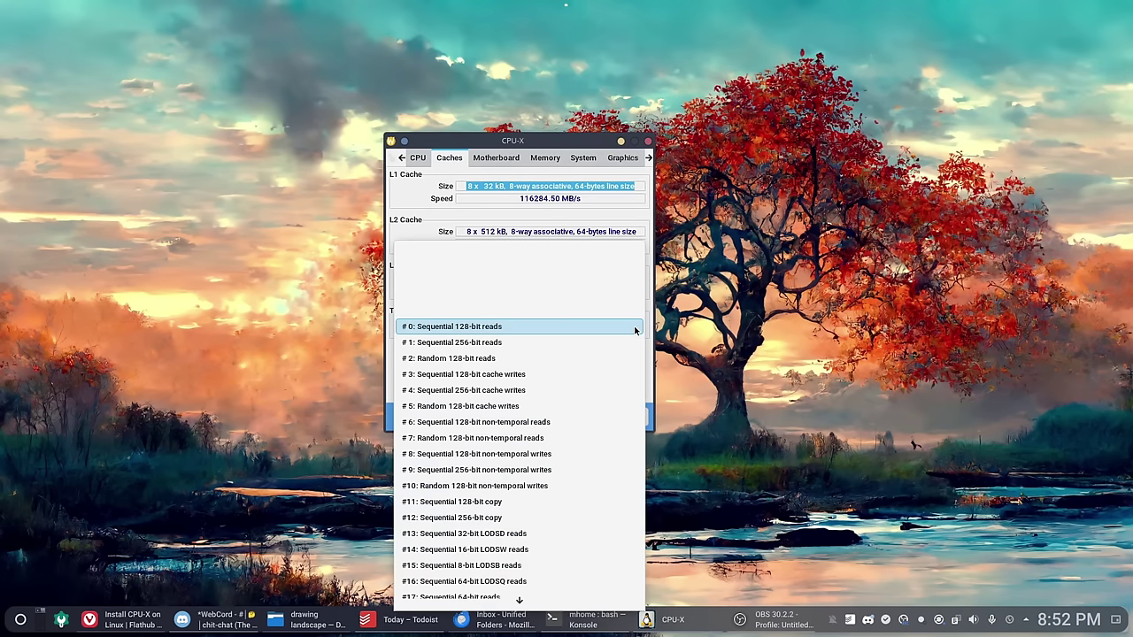
click(635, 232)
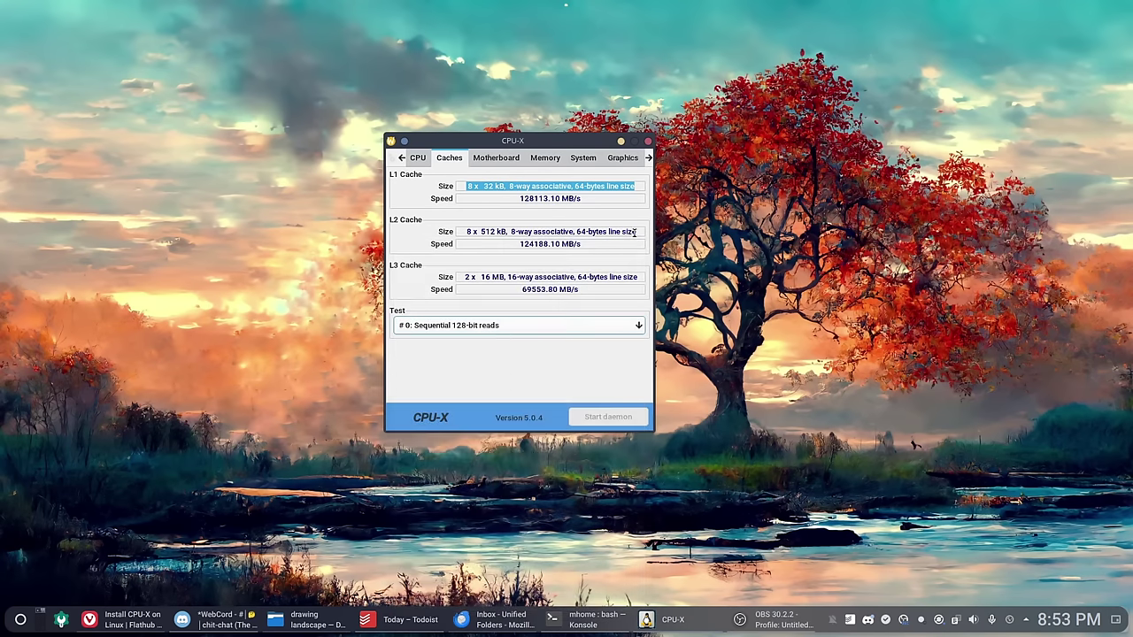
Browse the motherboard, system and memory stick pages, ending on the Radeon graphics card details
click(508, 159)
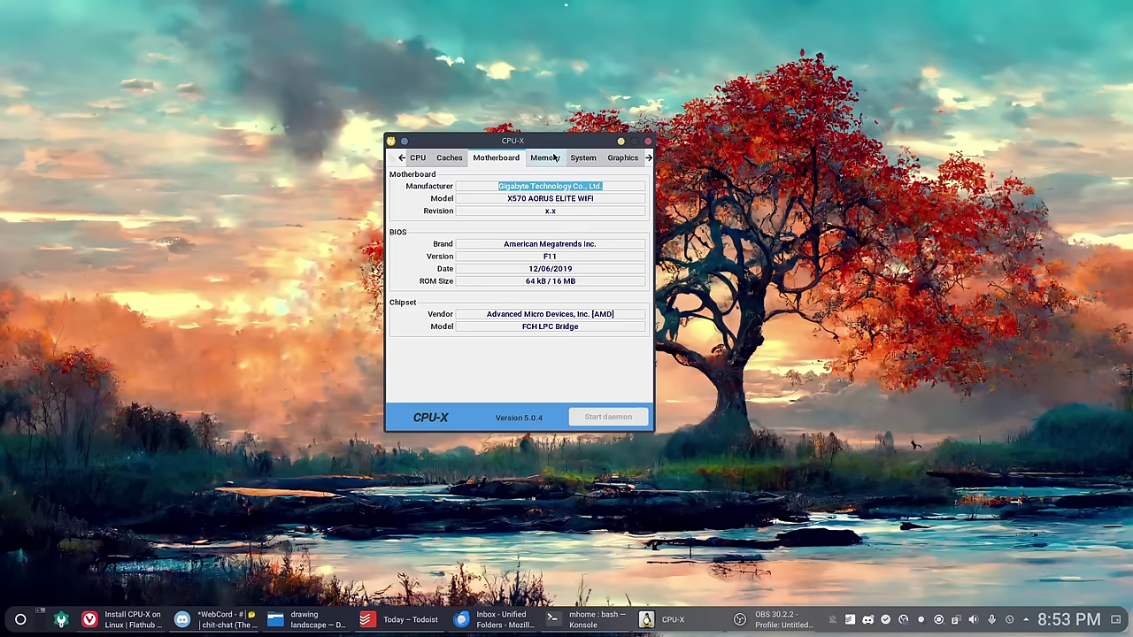
click(584, 159)
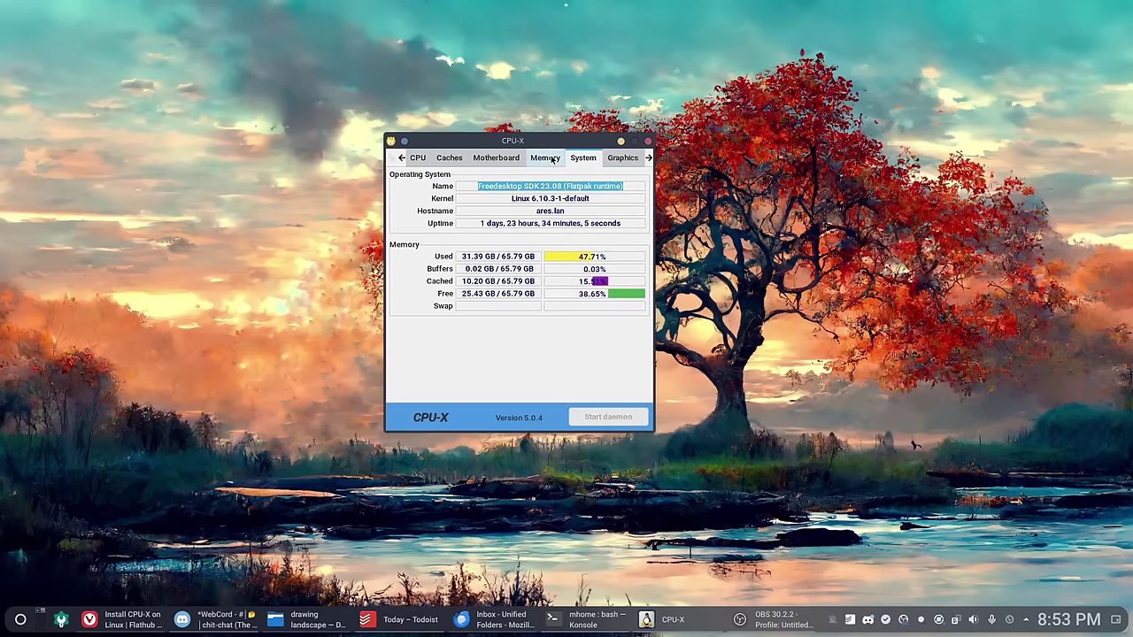
click(553, 159)
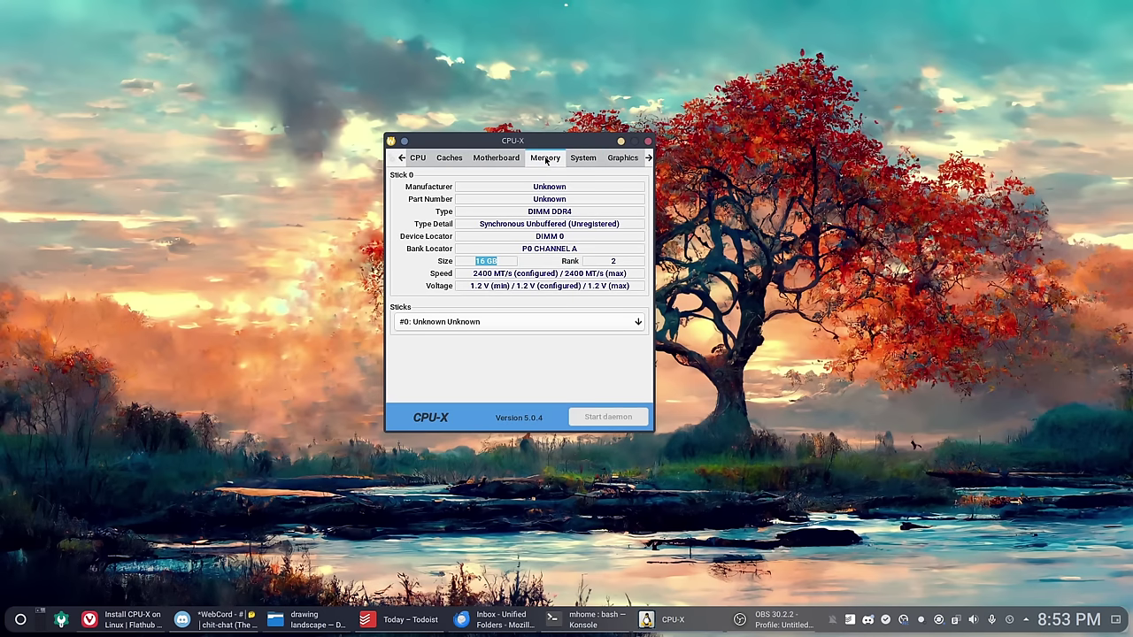
click(625, 158)
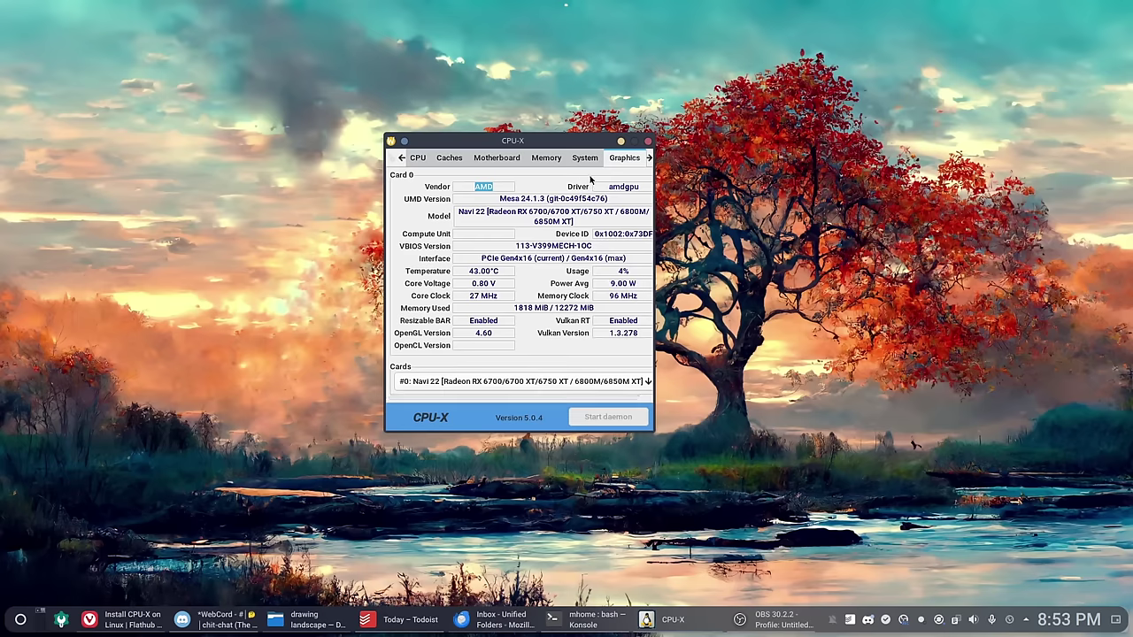
Look at the Bench and About pages, then step back to the motherboard details
drag(582, 142, 567, 141)
click(635, 157)
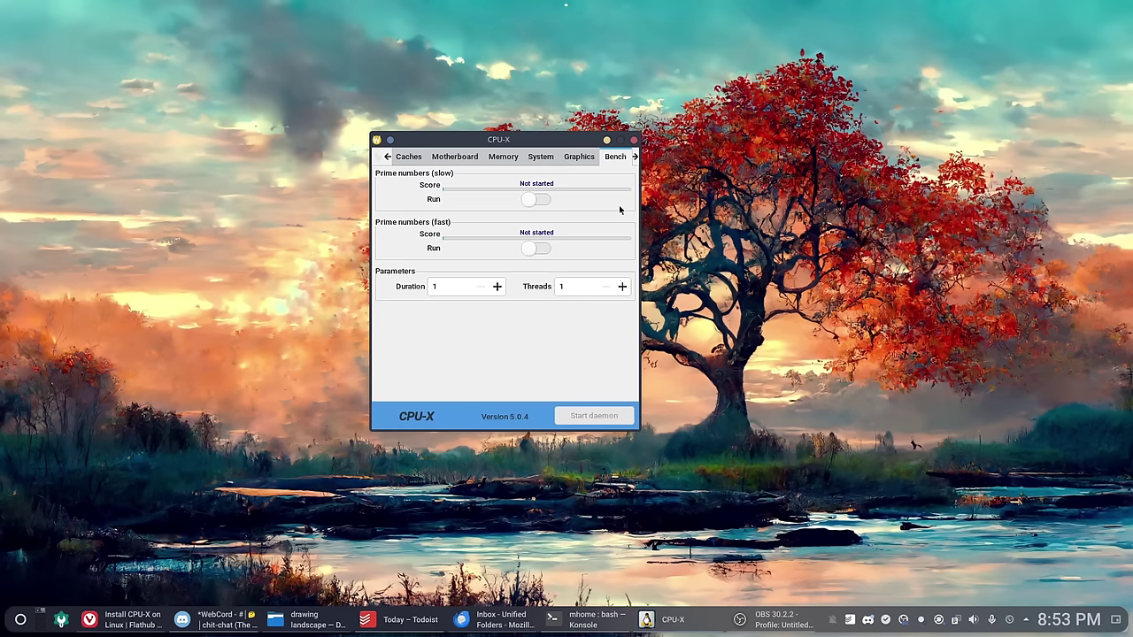
click(633, 157)
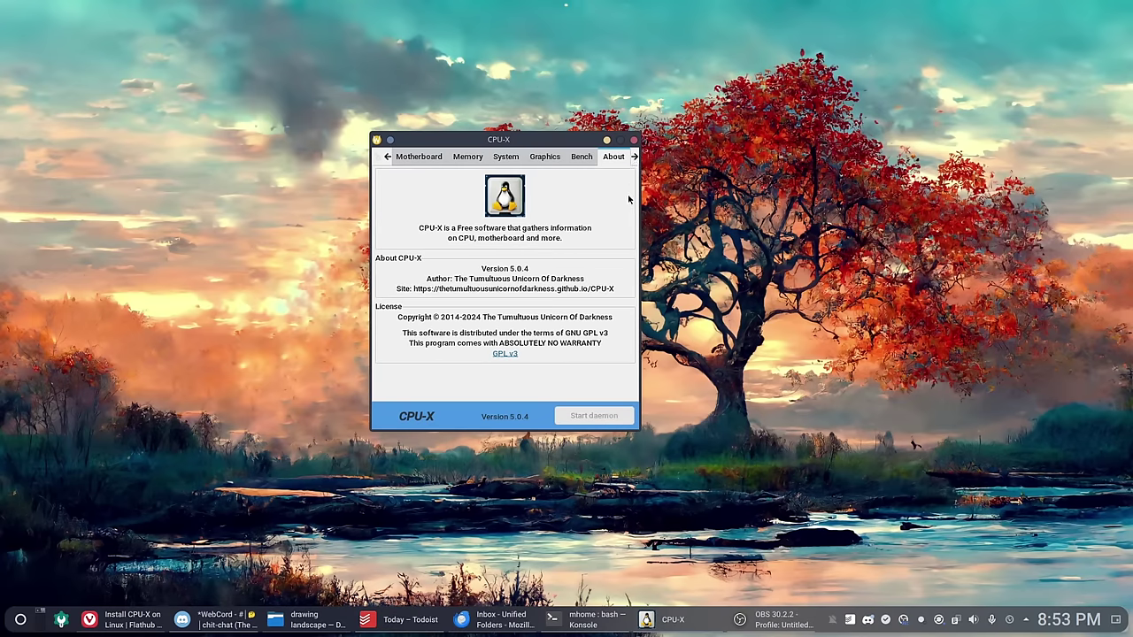
click(386, 158)
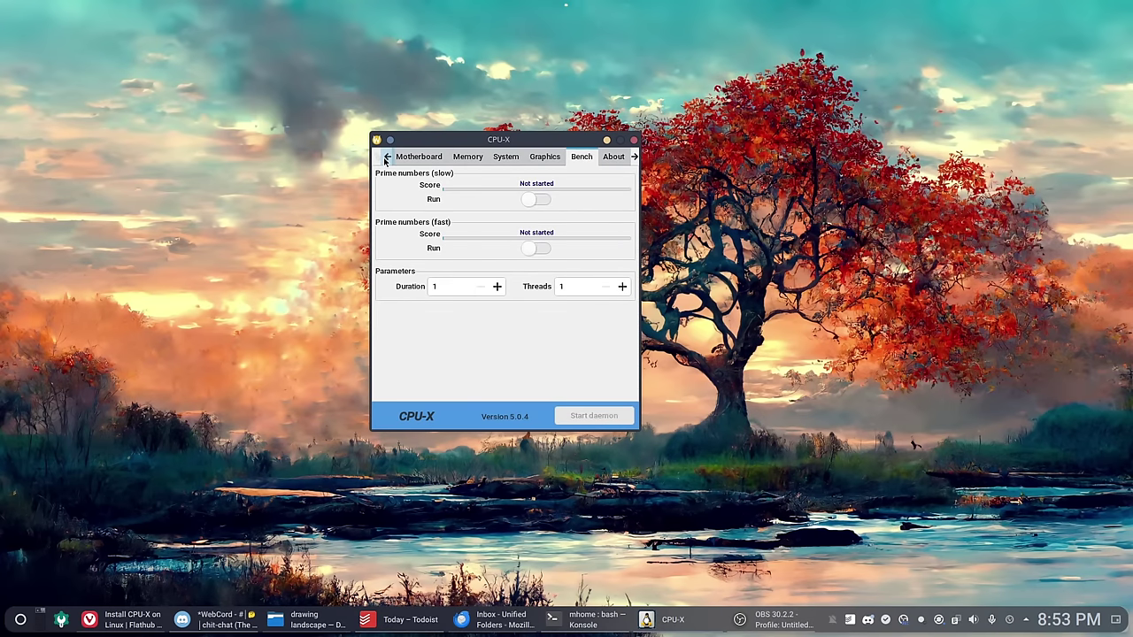
click(387, 158)
click(387, 157)
click(386, 158)
click(387, 157)
click(387, 158)
click(387, 157)
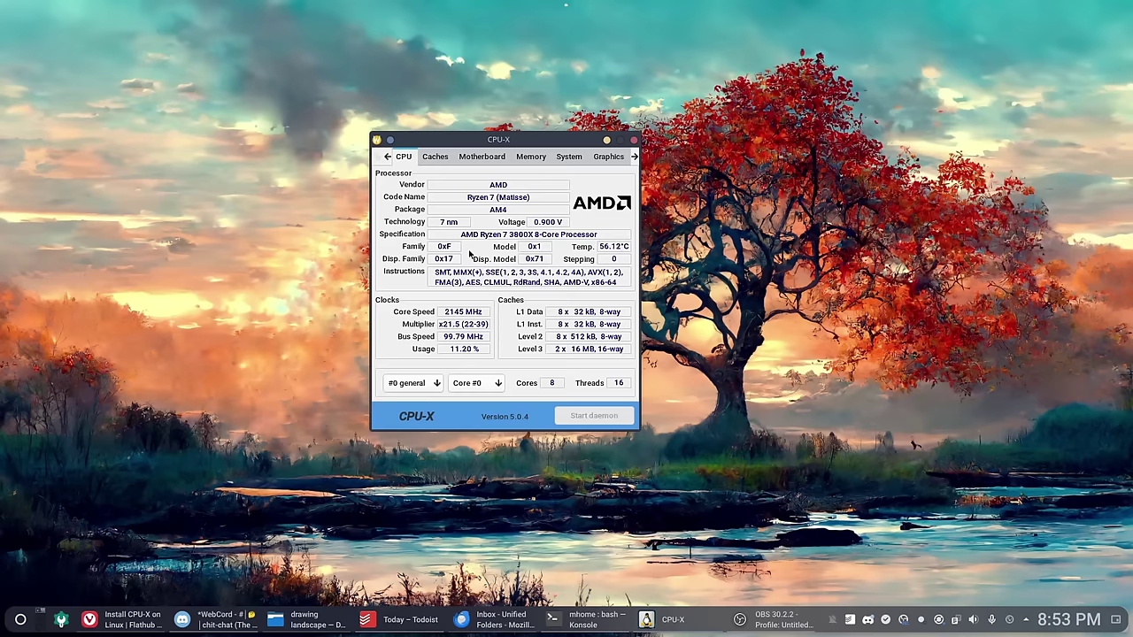
Check memory stick #0, then view the processor and motherboard, BIOS and chipset pages
click(534, 157)
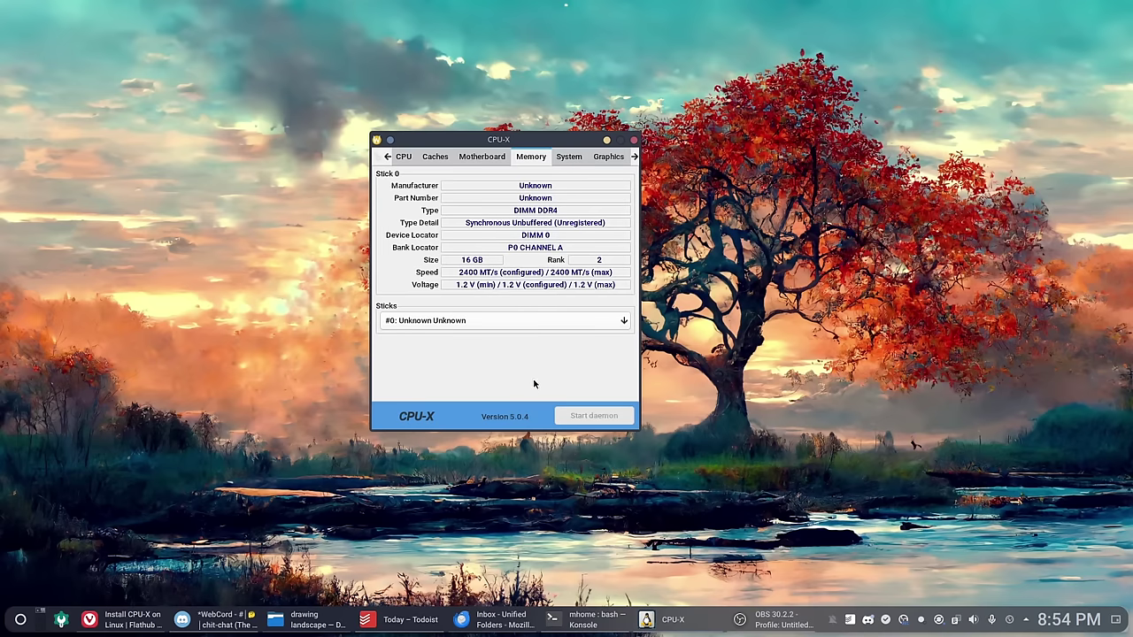
click(546, 323)
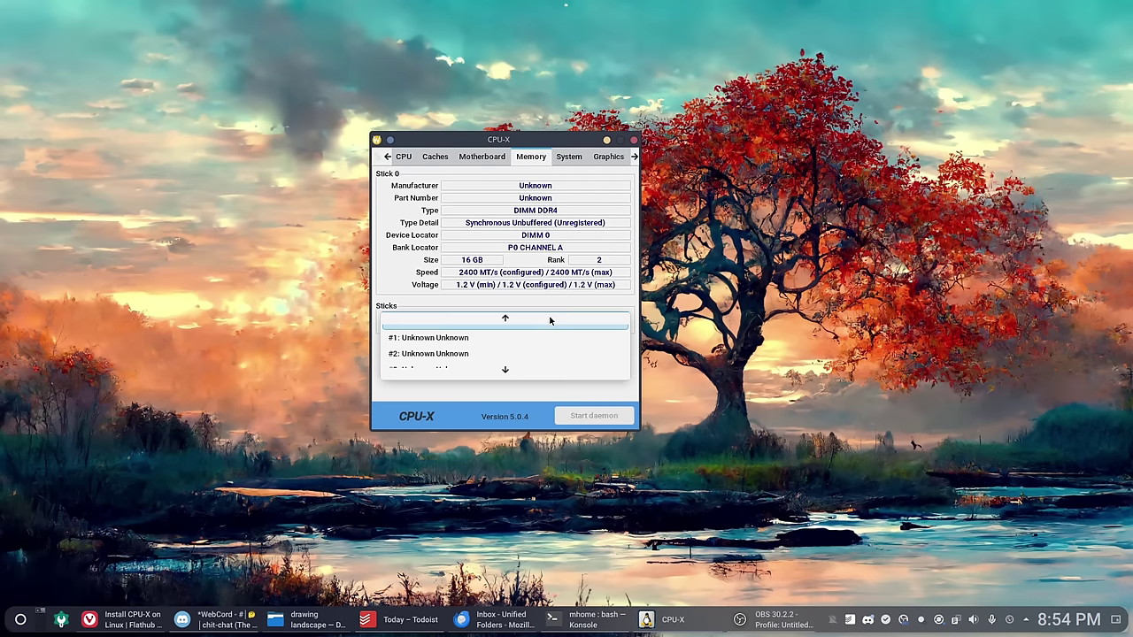
mouse_move(549, 320)
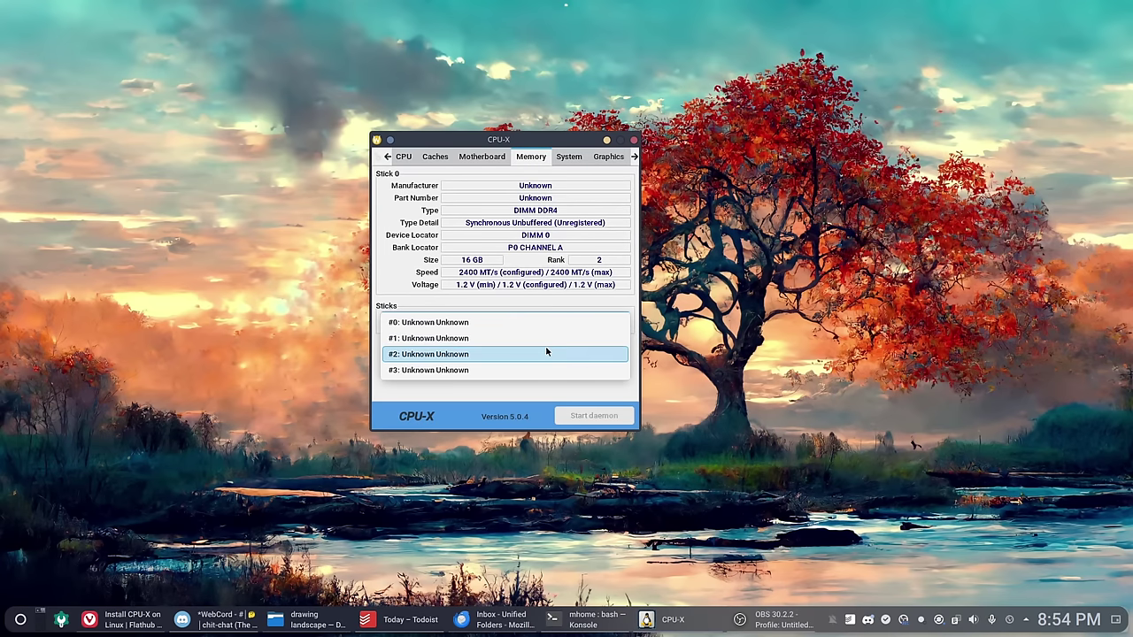
click(563, 282)
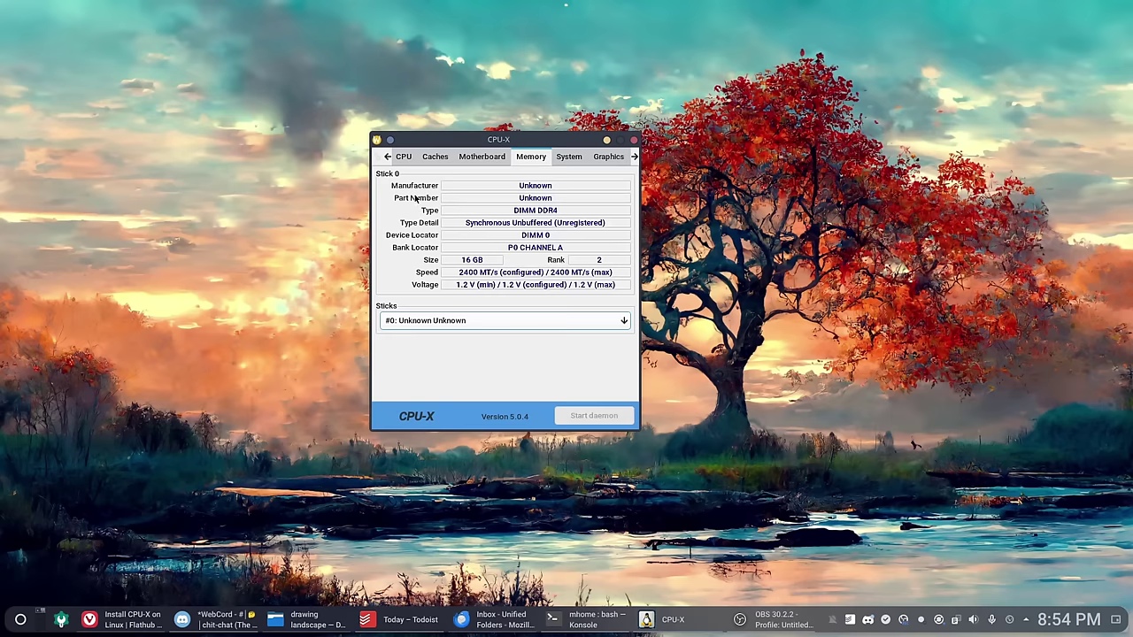
click(403, 157)
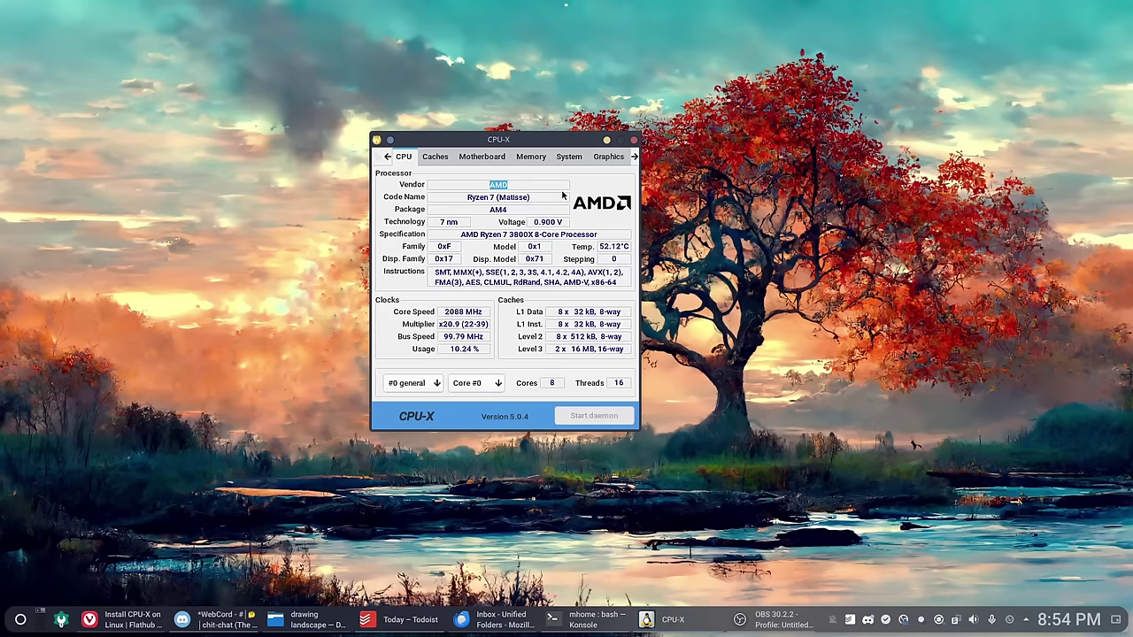
click(482, 156)
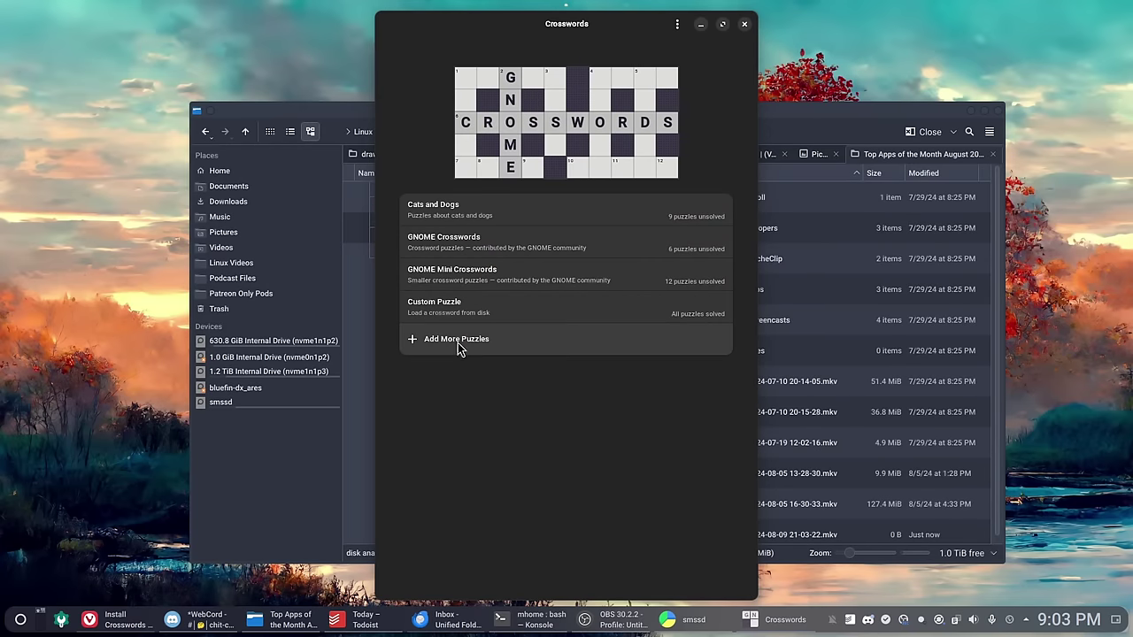
Enable the Globe and Mail, Loplop, Los Angeles Times and Māyā of Aukland puzzle sources
click(458, 344)
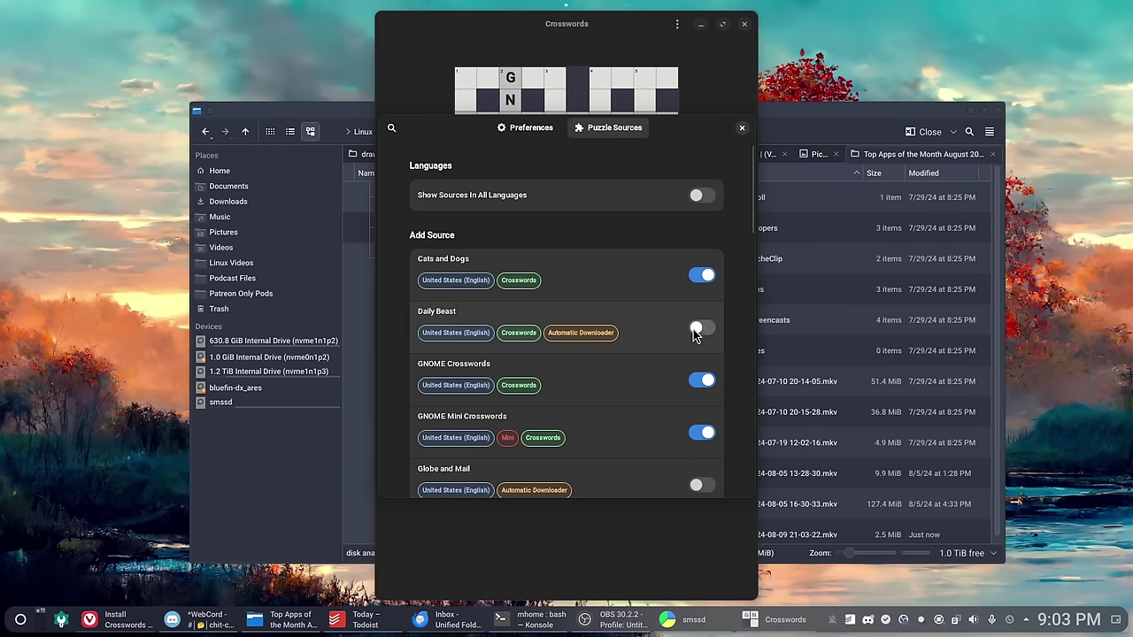
scroll(677, 354, down, 2)
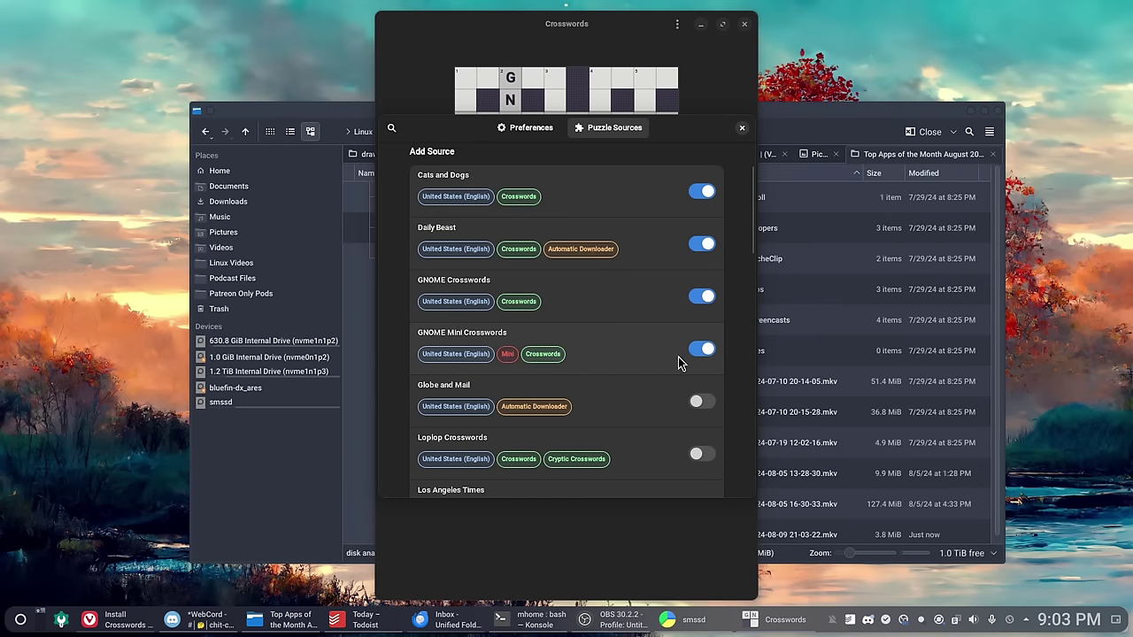
click(698, 404)
click(699, 454)
scroll(668, 417, down, 2)
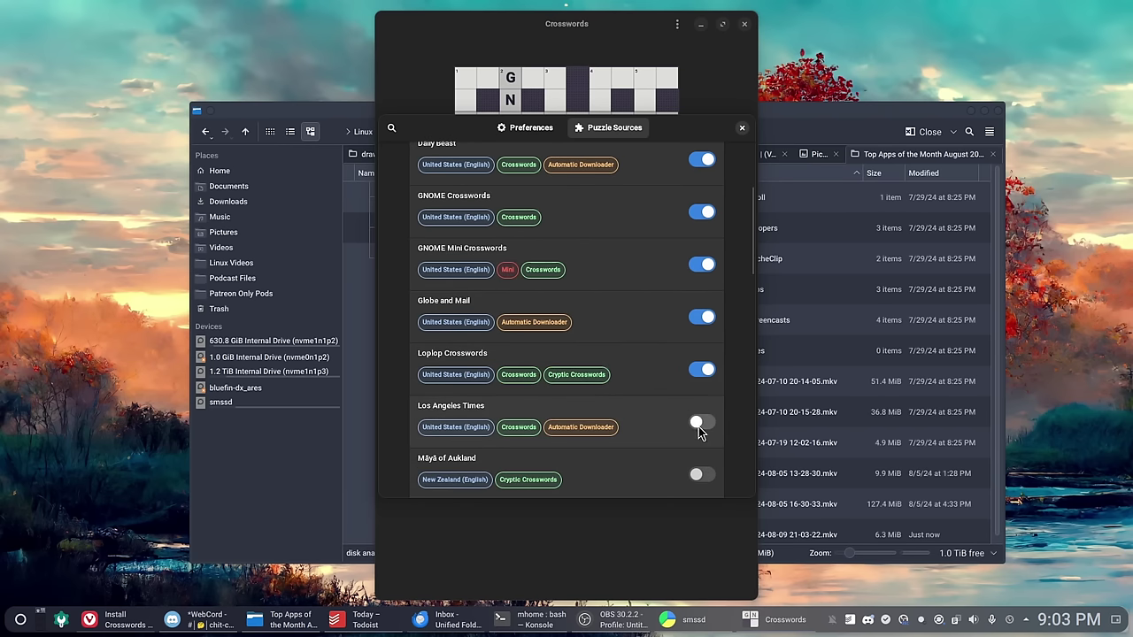
click(700, 423)
click(696, 474)
Turn on The New Yorker source, glance at the game preferences, and close the window
scroll(664, 394, down, 9)
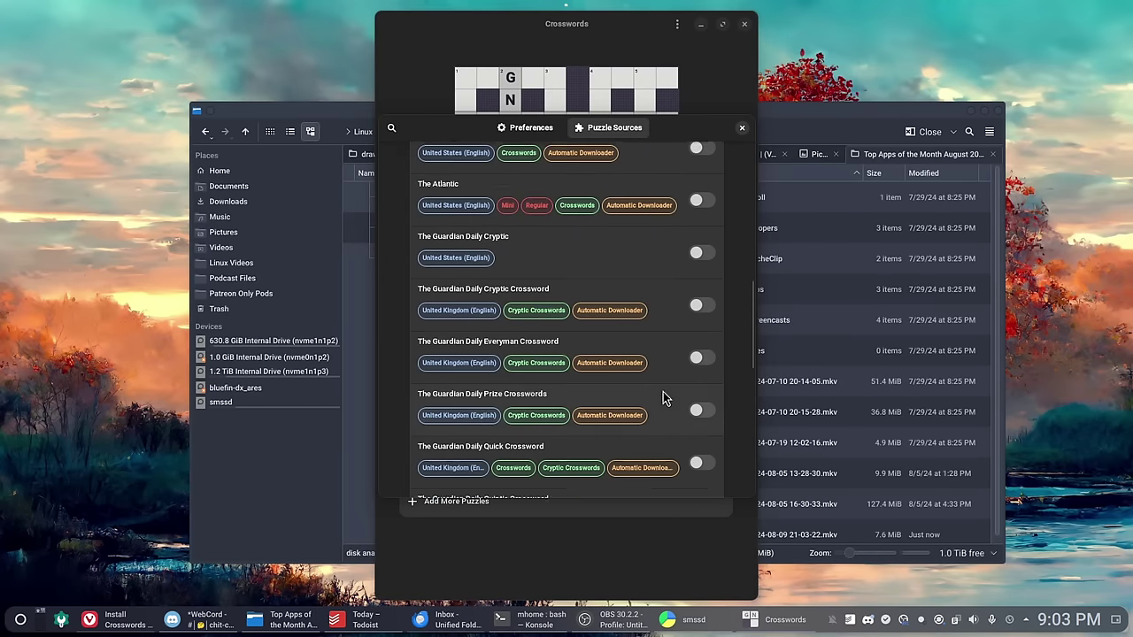
scroll(663, 392, up, 3)
scroll(663, 391, down, 3)
scroll(624, 337, down, 8)
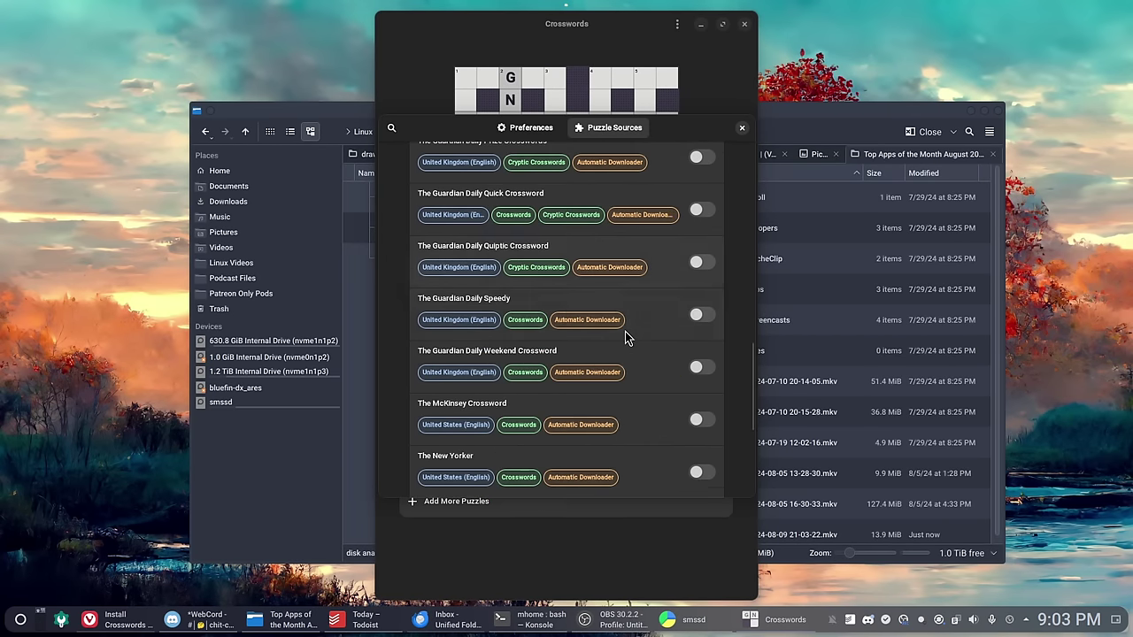
scroll(667, 392, down, 4)
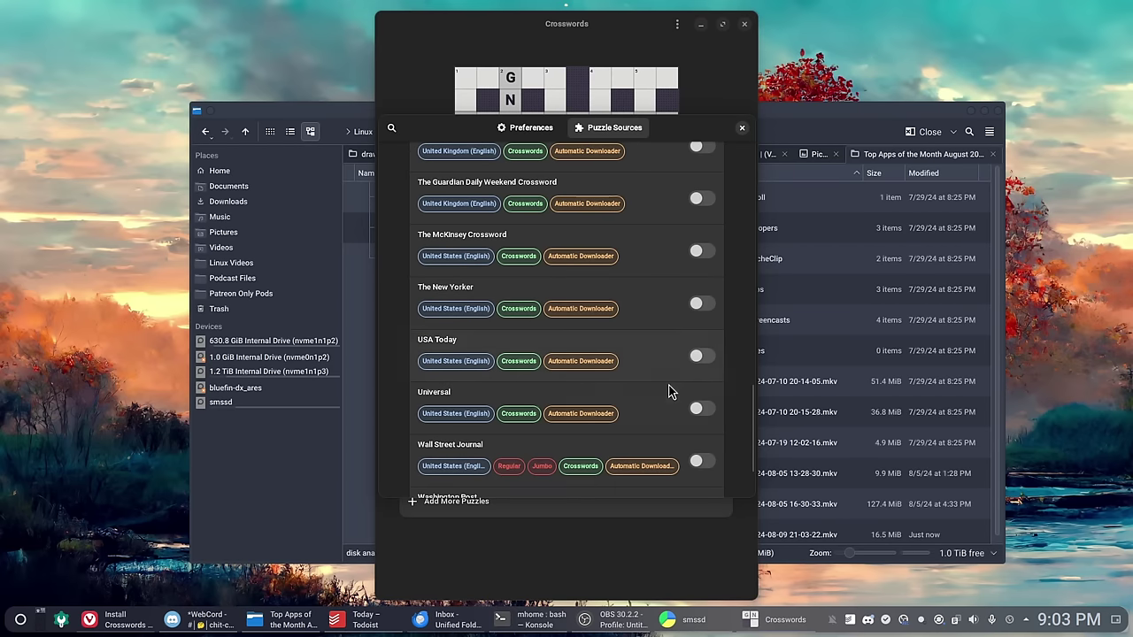
scroll(669, 392, up, 14)
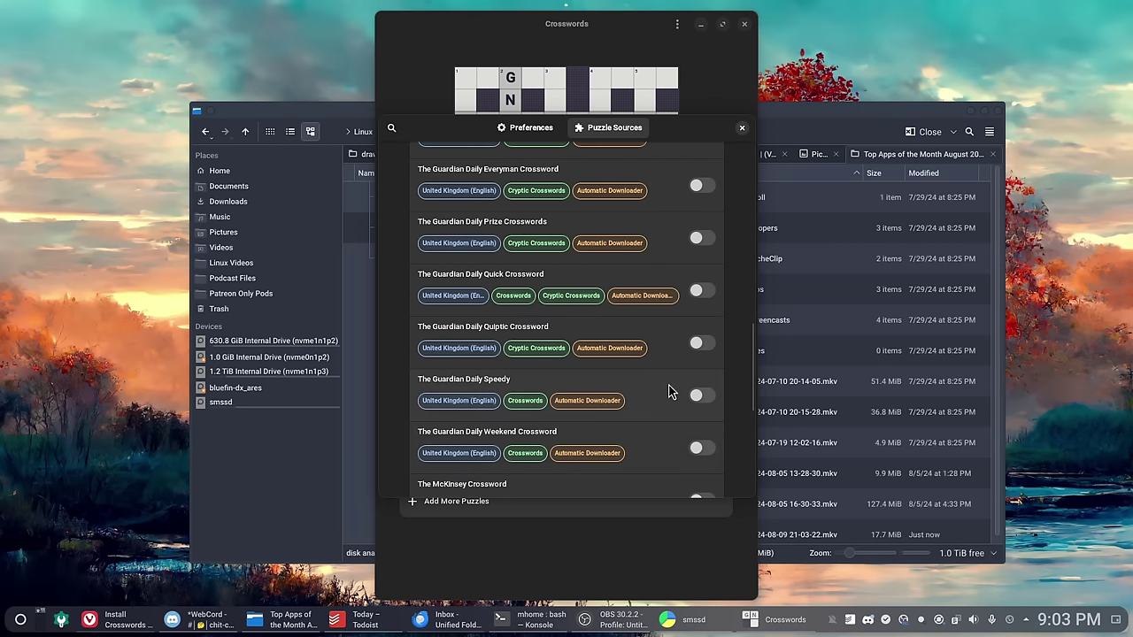
scroll(669, 392, up, 1)
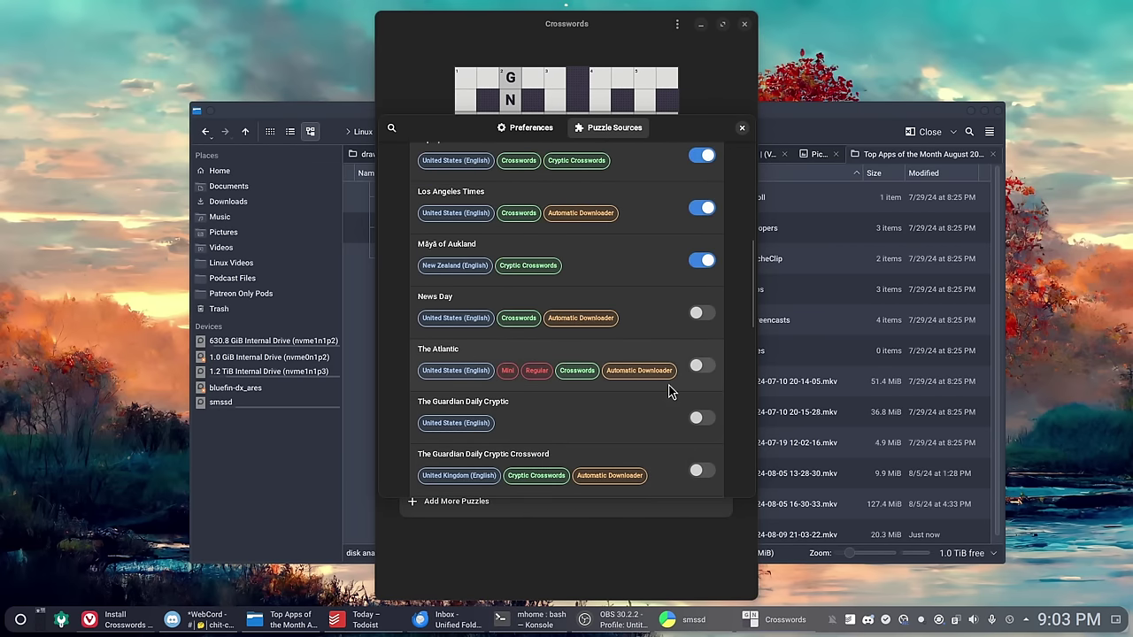
scroll(669, 392, down, 10)
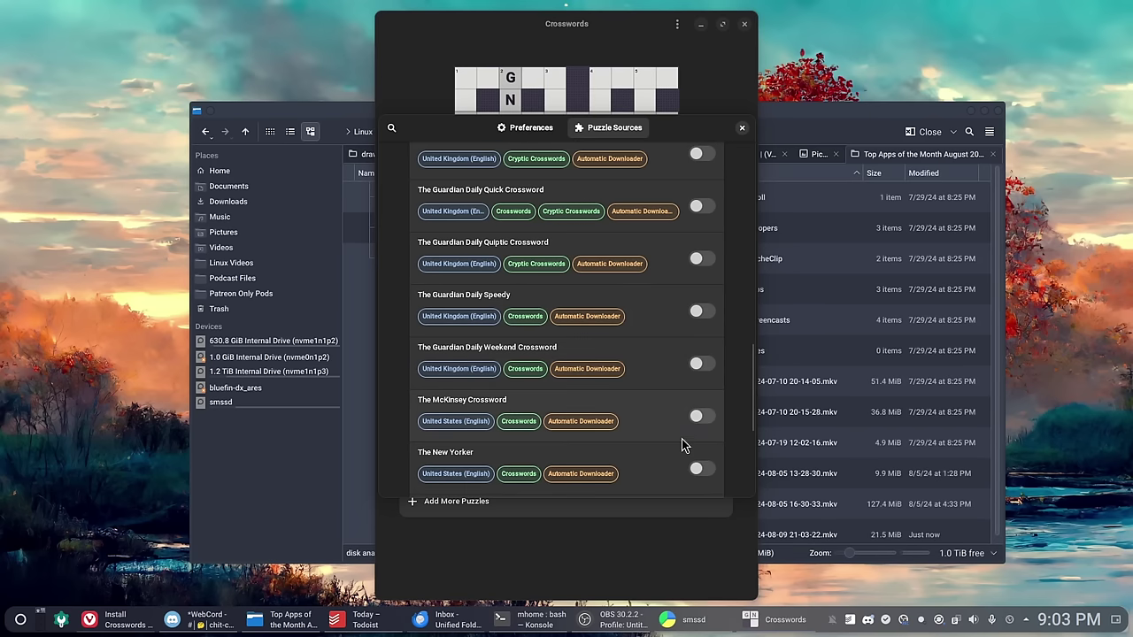
click(701, 469)
scroll(681, 292, down, 3)
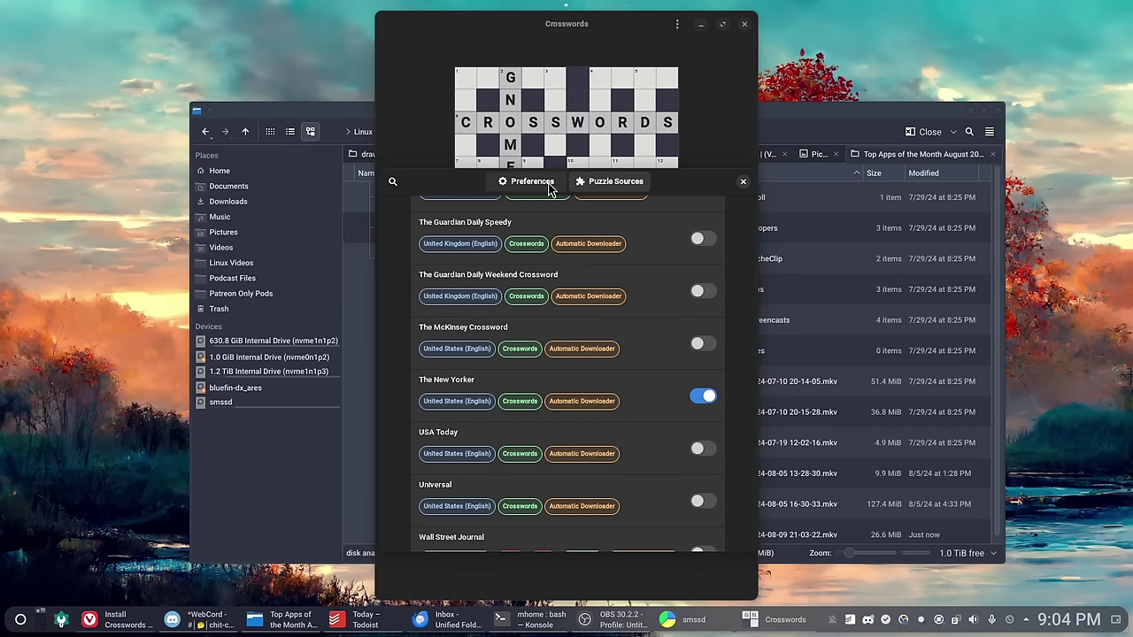
click(549, 183)
click(740, 188)
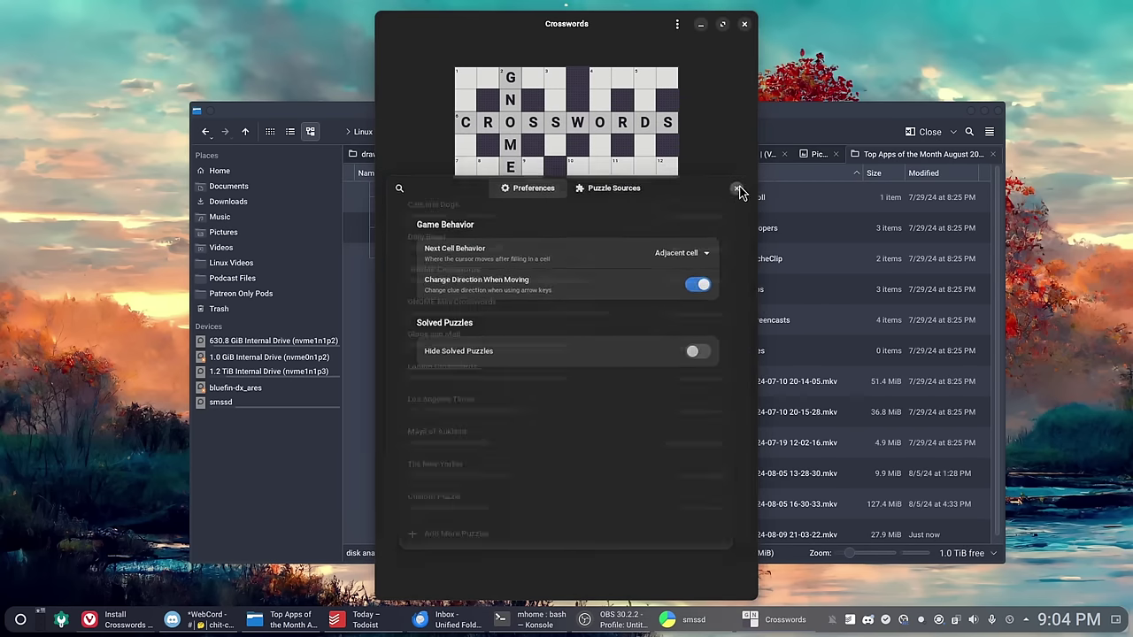
Start The first puzzle in the Cats and Dogs set and enter CAT
click(531, 212)
click(449, 183)
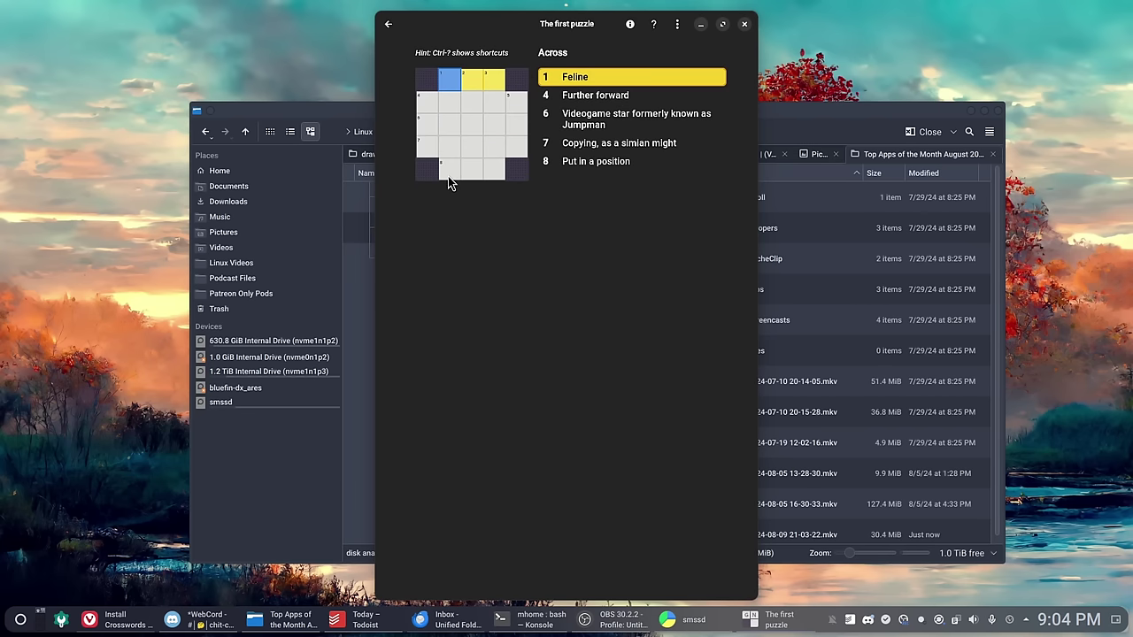
text(cat)
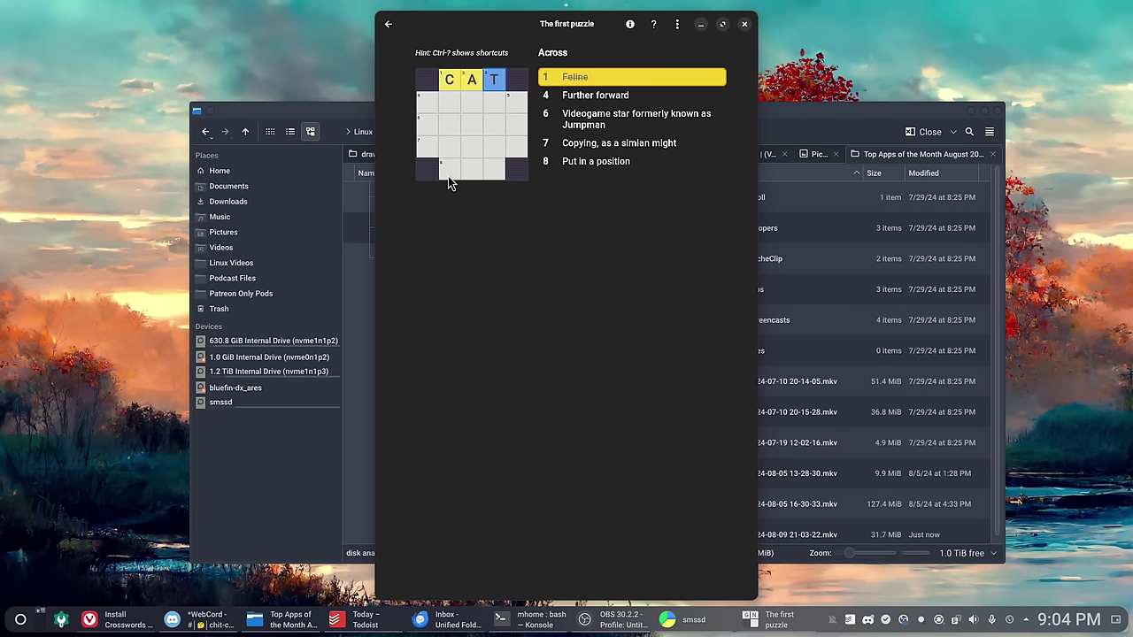
key(space)
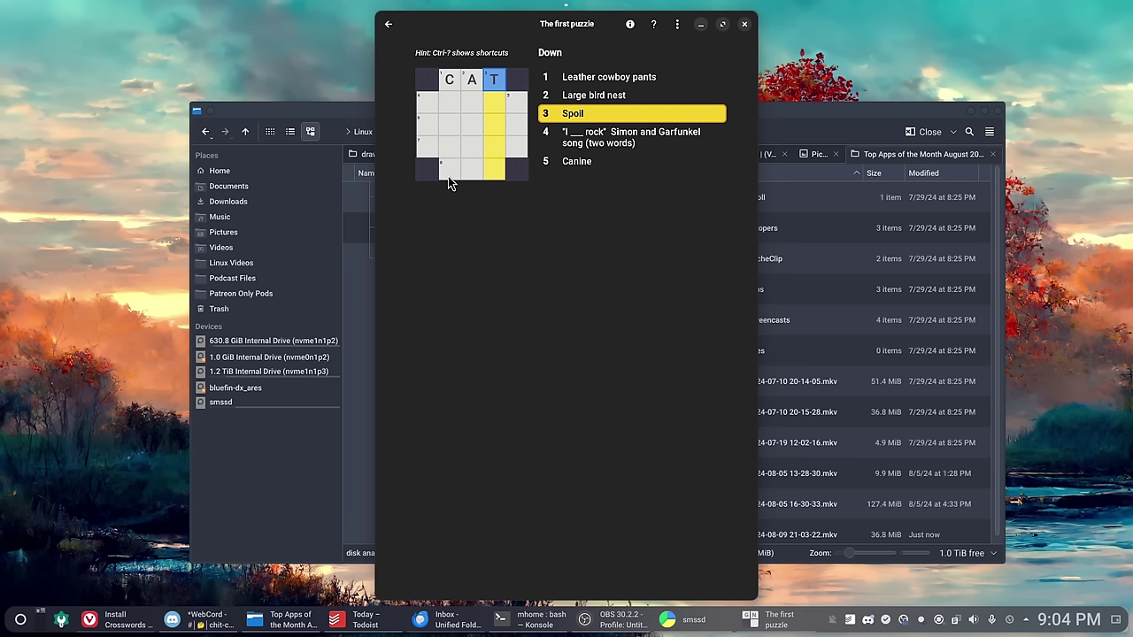
Fill Down 3 with TREAT and Down 5 with DOG, then tab through the Across clues
text(r)
key(Up)
text(treat)
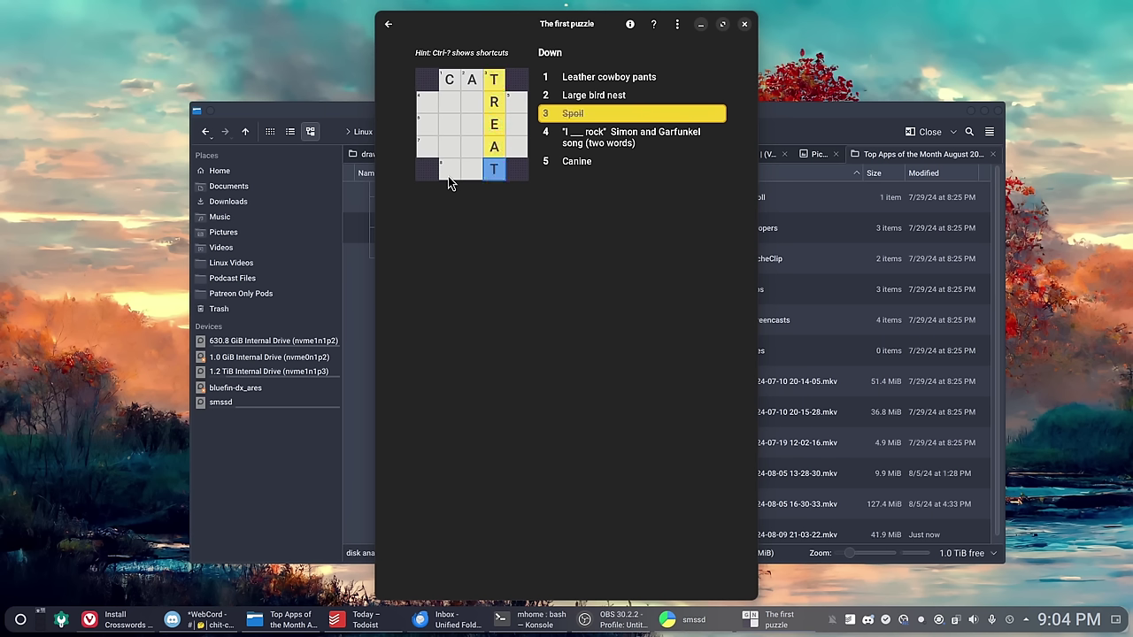
key(Tab)
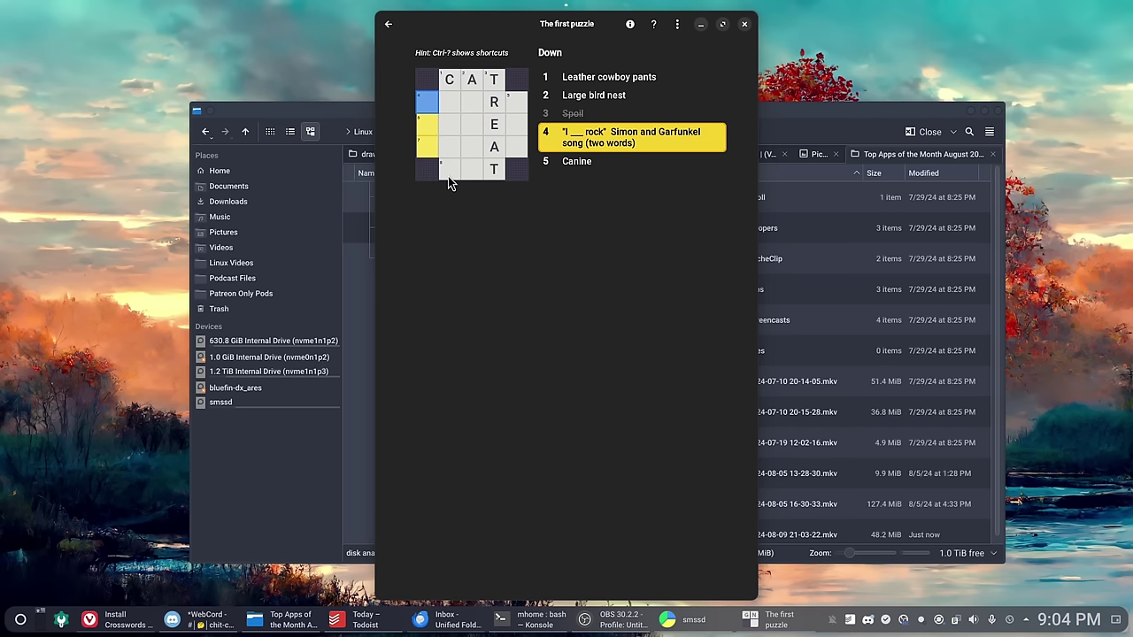
key(Tab)
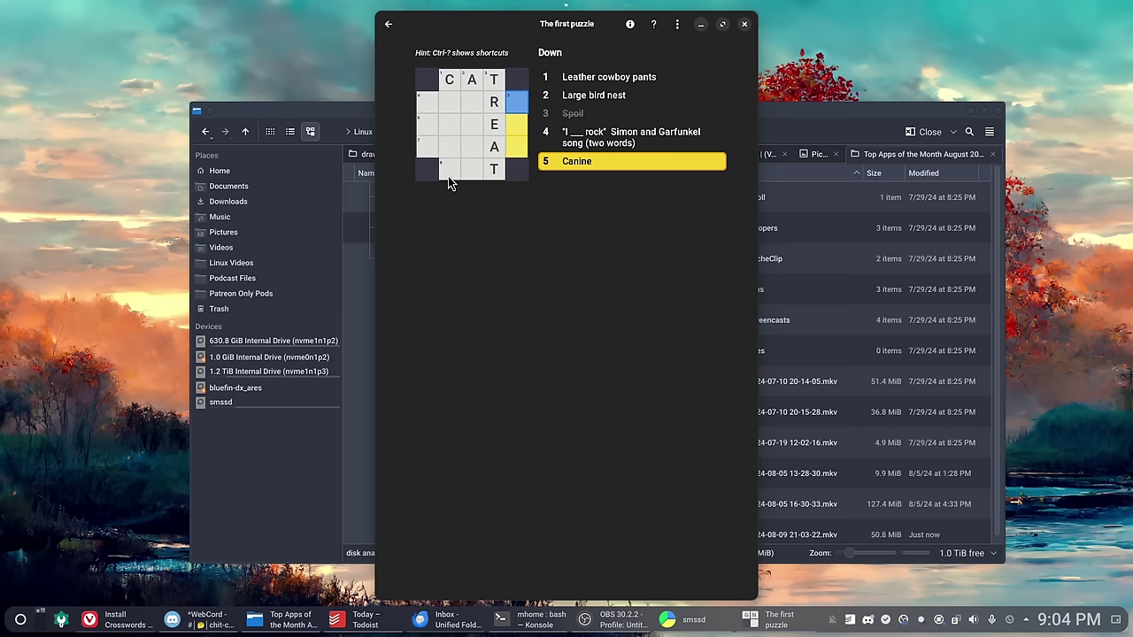
text(dog)
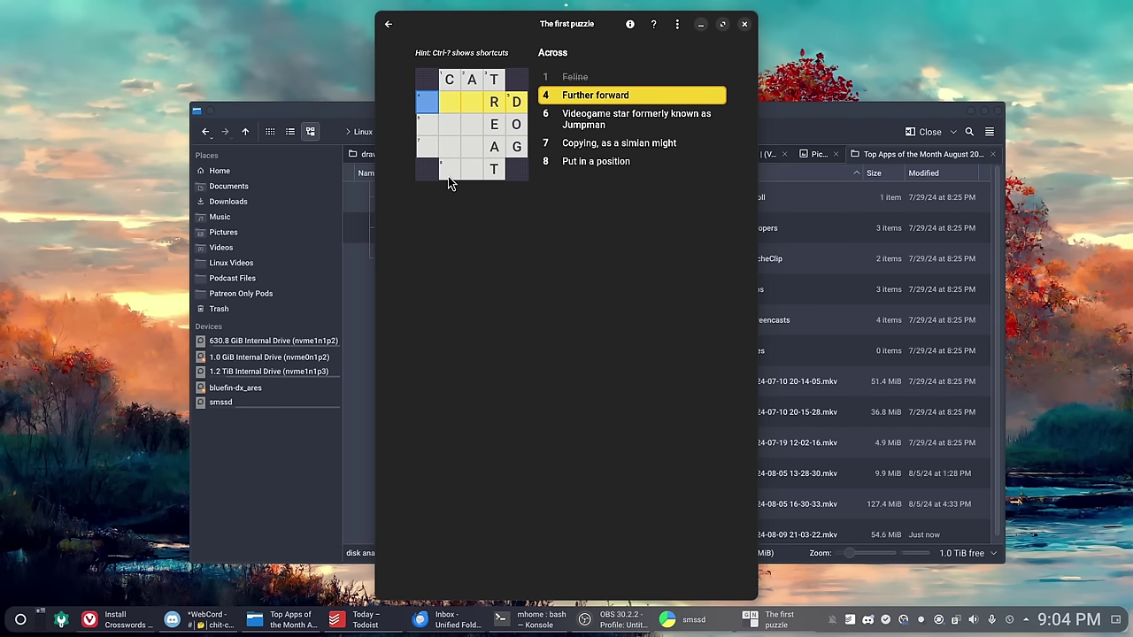
key(Tab)
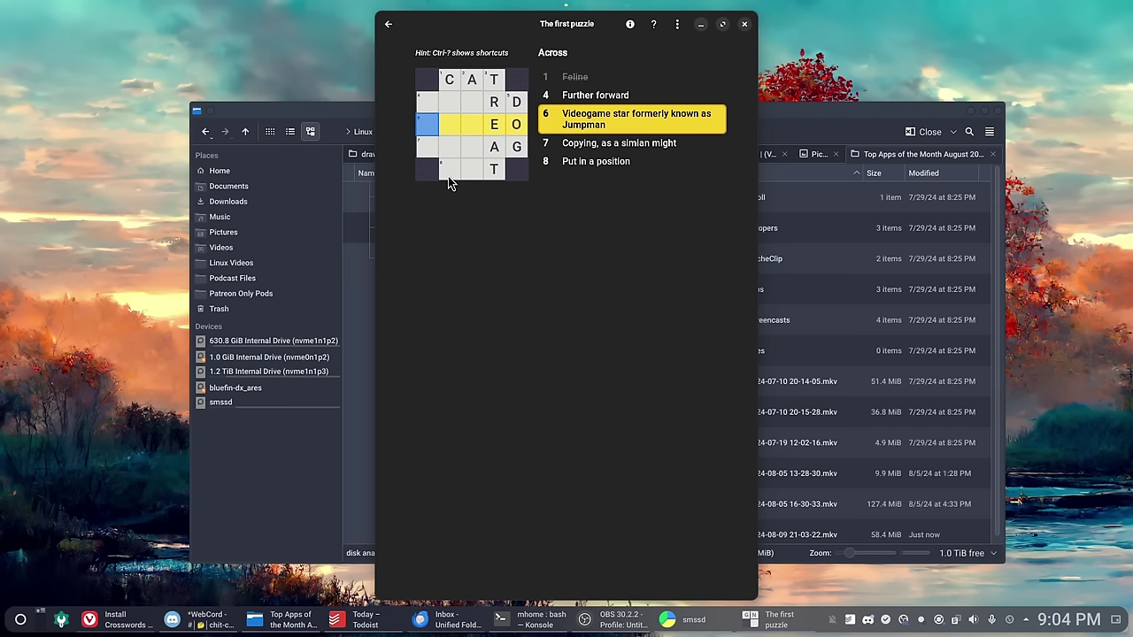
key(Tab)
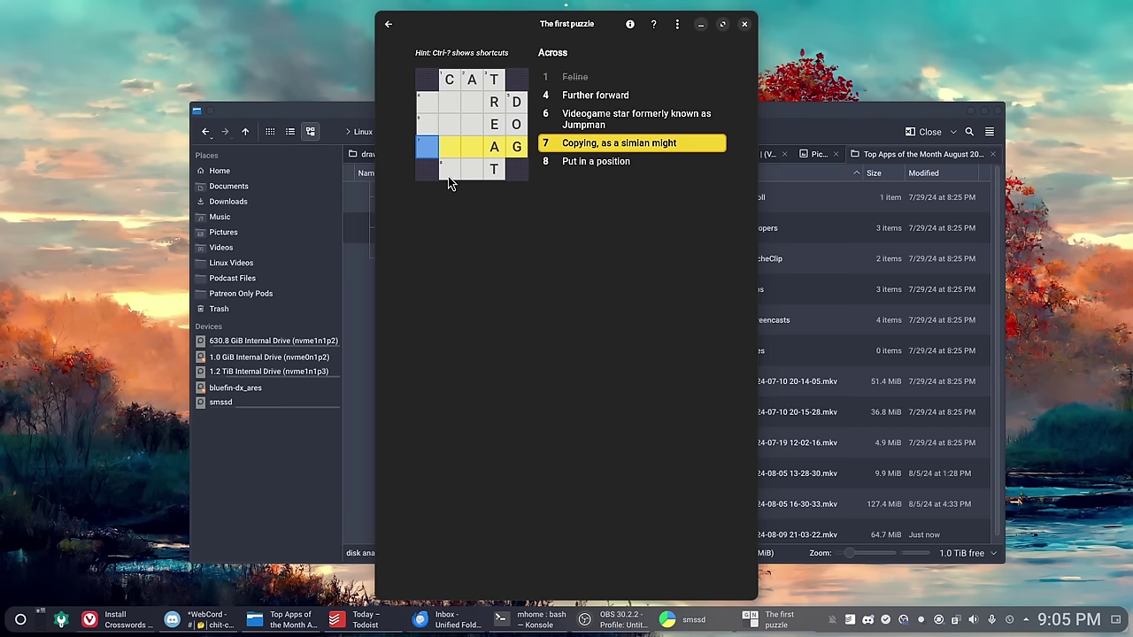
key(Tab)
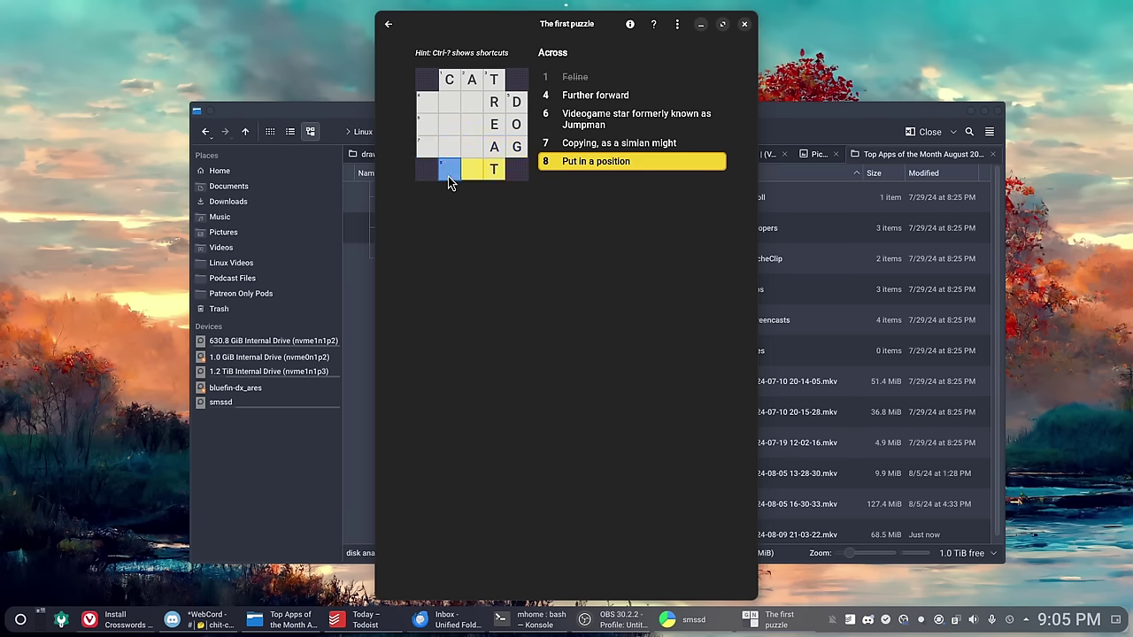
key(Tab)
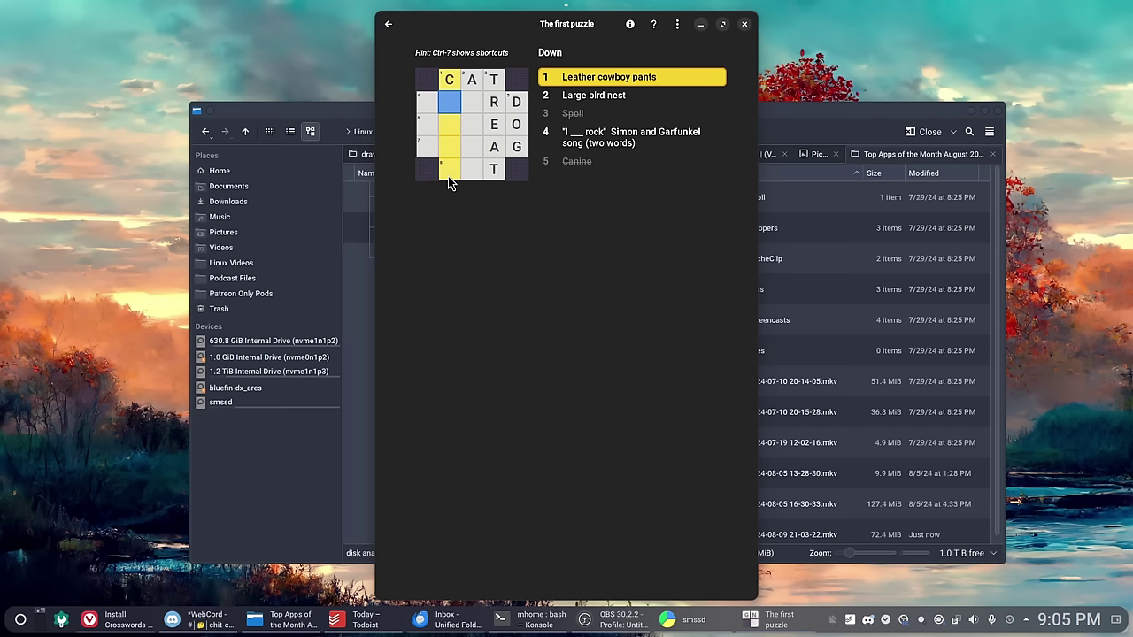
Enter HAPS for Down 1 and AMAEA for Down 4, correcting Across 6 to EO
text(HAPS)
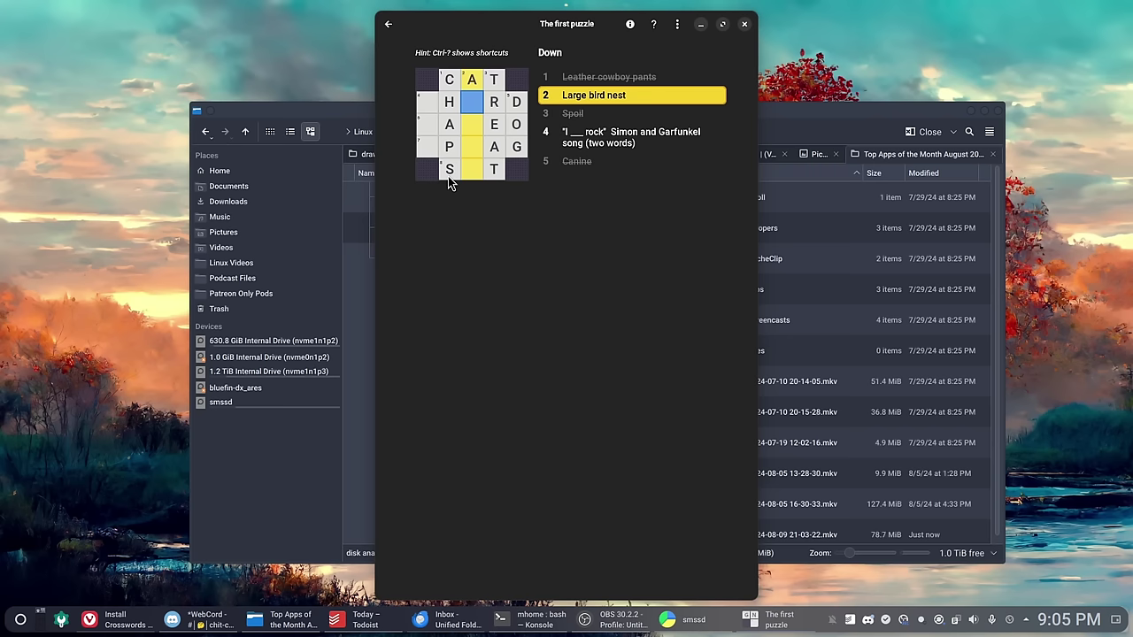
key(Tab)
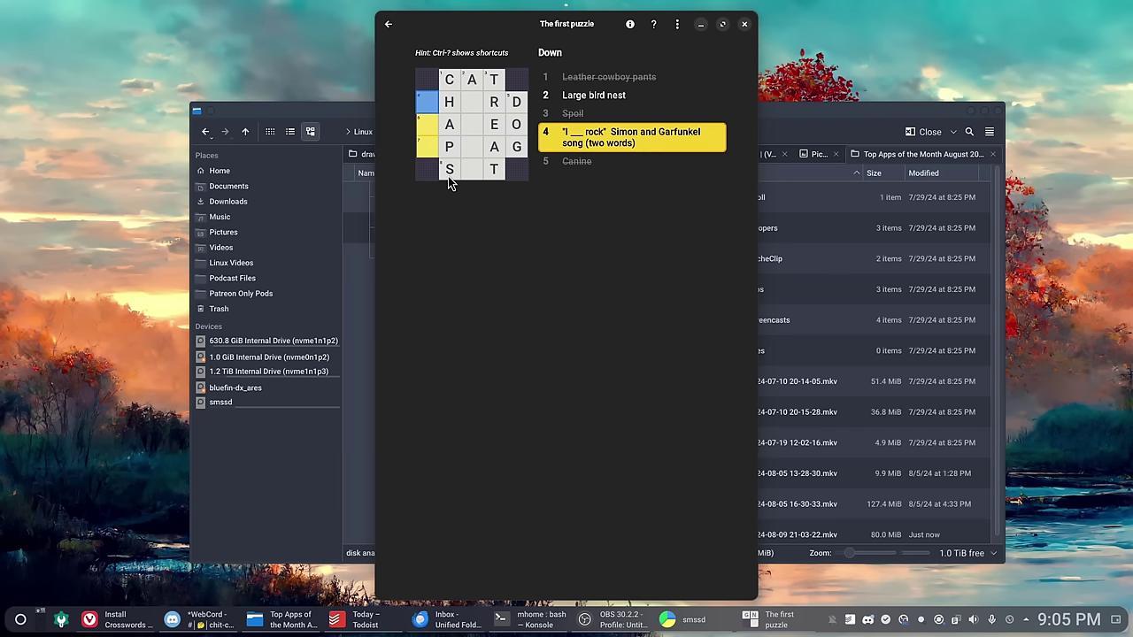
text(AMA)
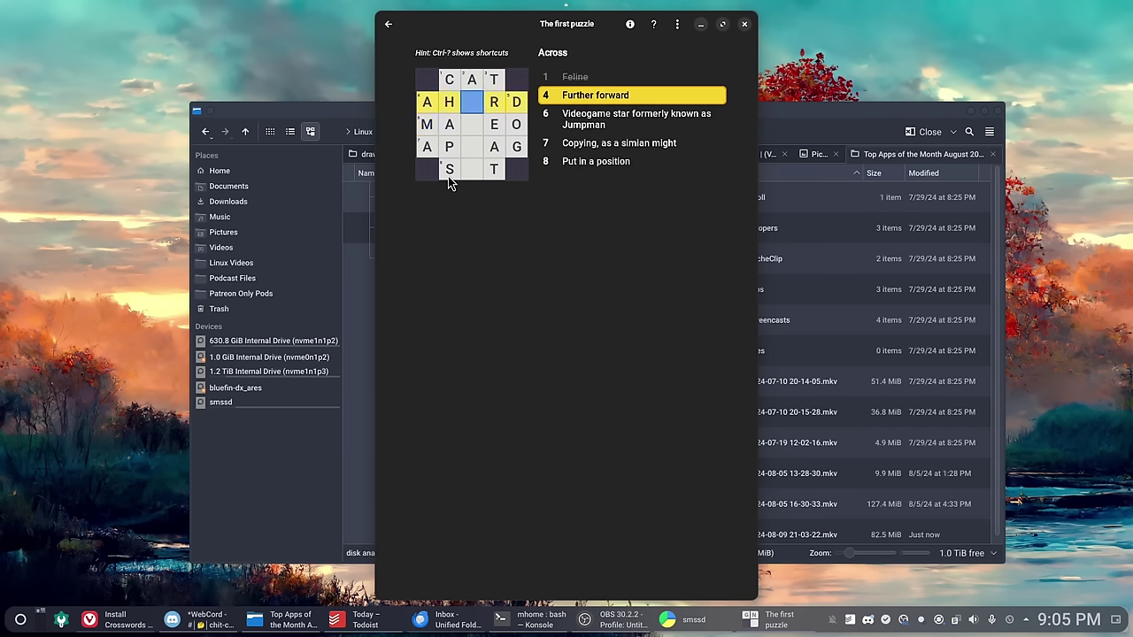
text(EA)
key(Tab)
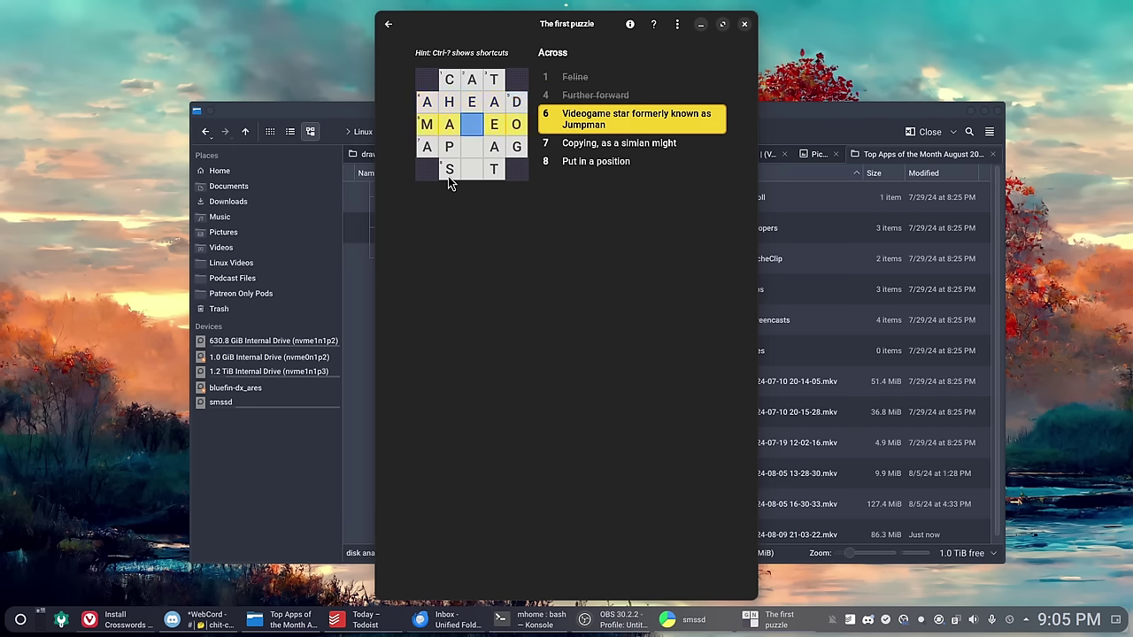
text(t)
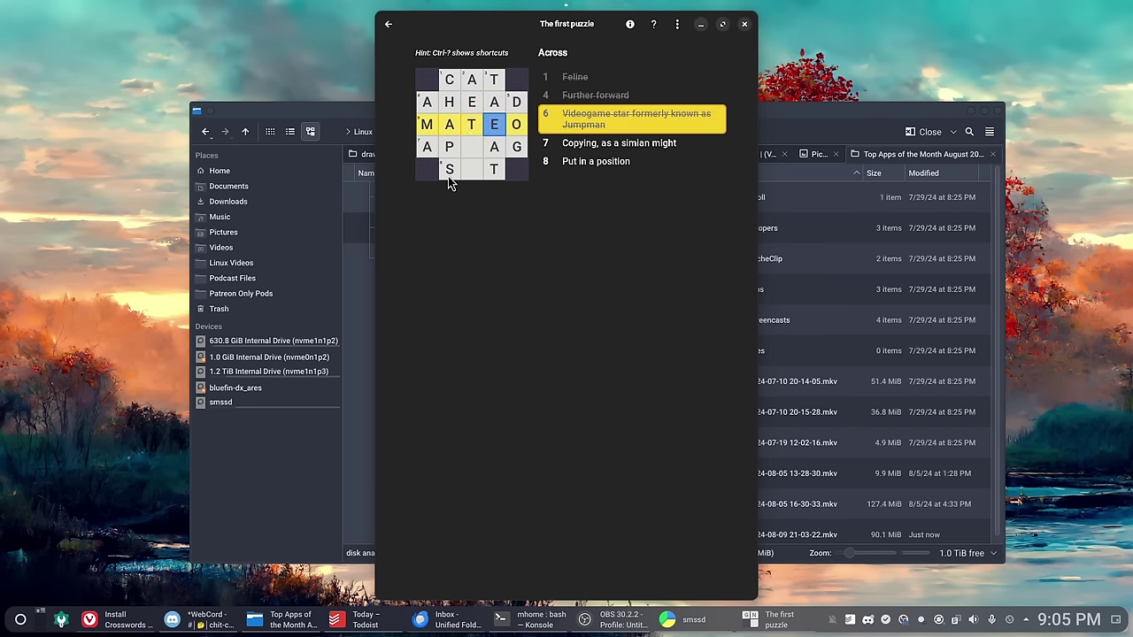
text(q)
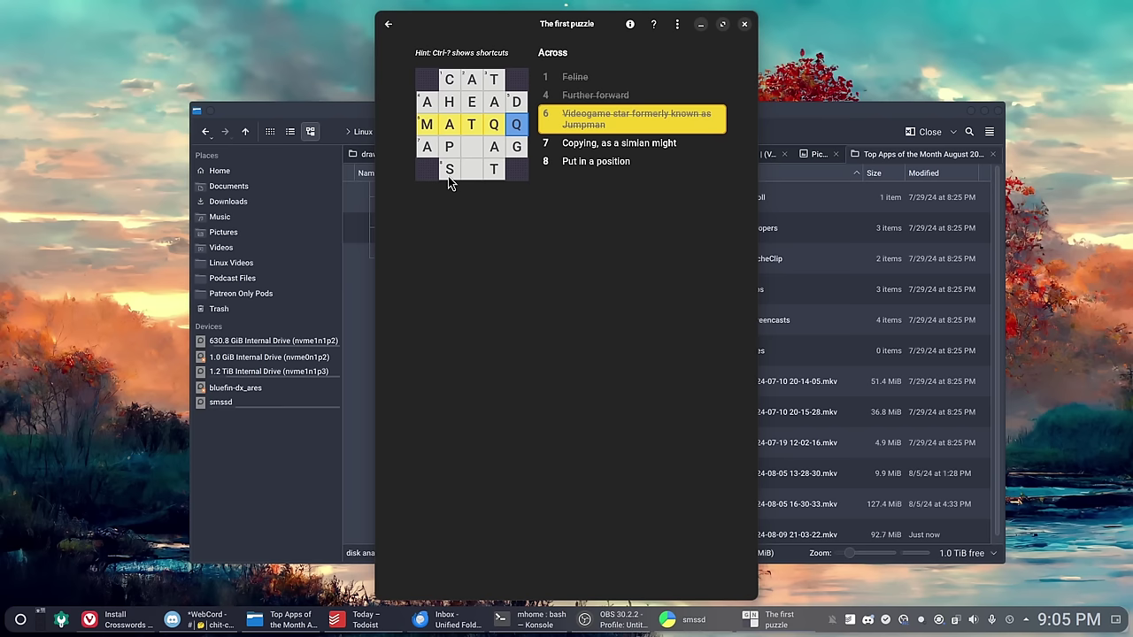
key(BackSpace)
key(BackSpace)
text(eo)
Complete Across 7 with IN, then check the Down and Across clues at clue 8
key(Tab)
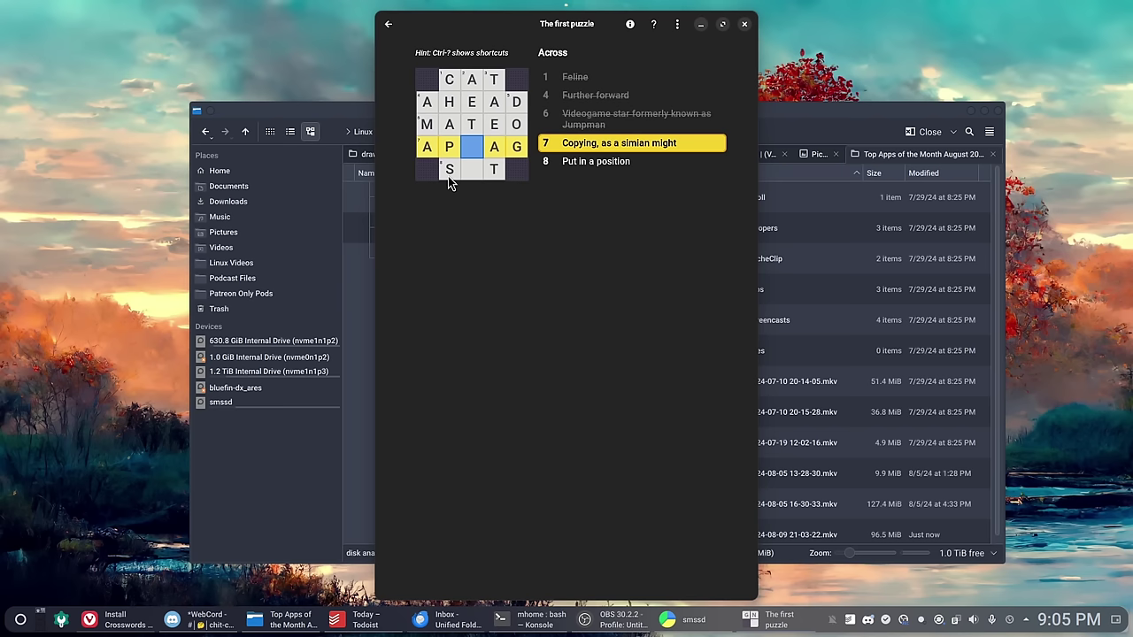
text(in)
key(Tab)
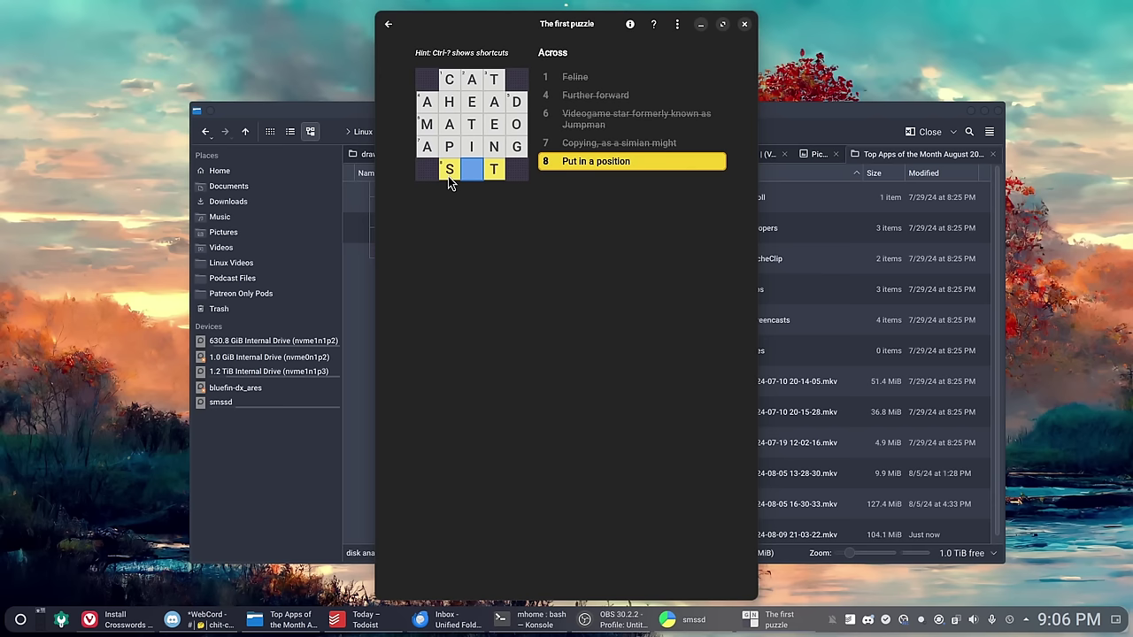
key(space)
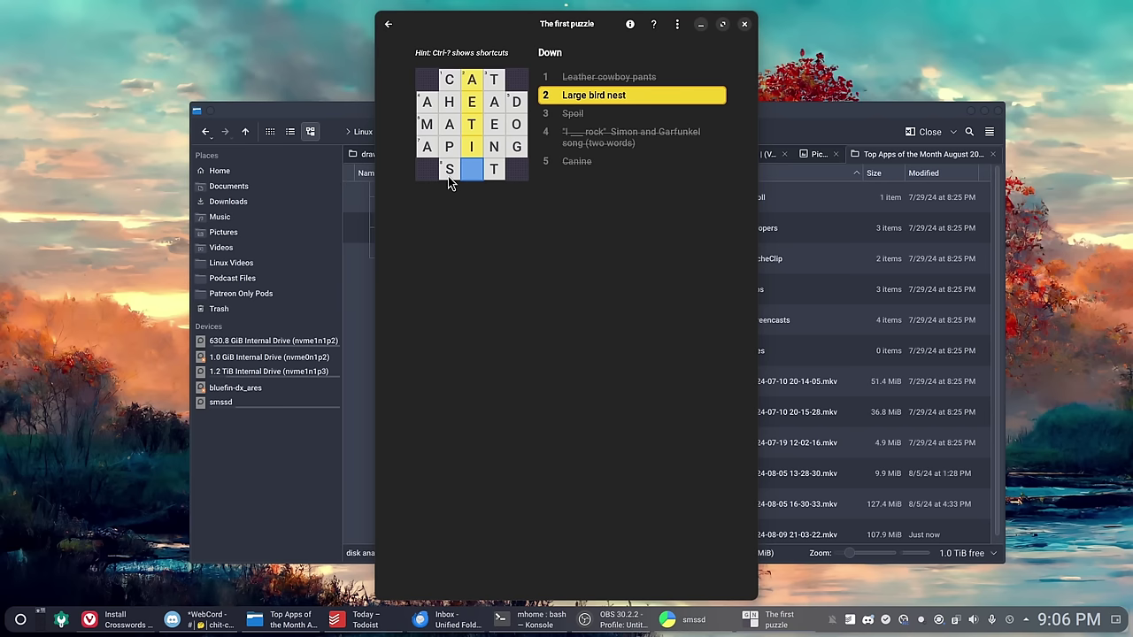
key(space)
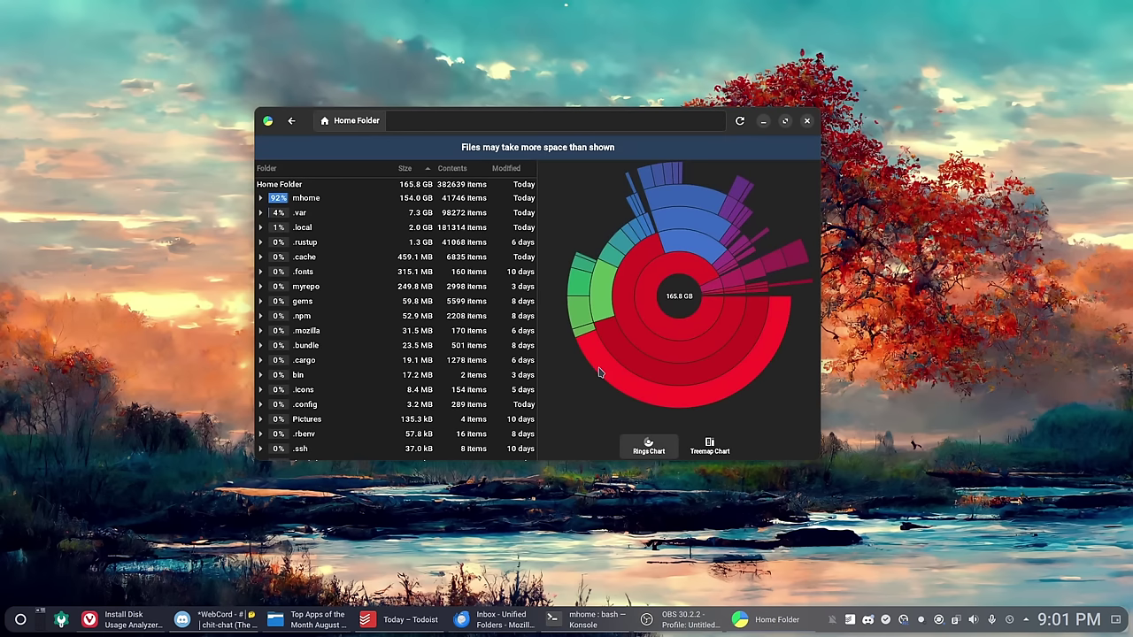
Drill down through mhome and Downloads into the misc stuff folder
double_click(313, 203)
double_click(318, 200)
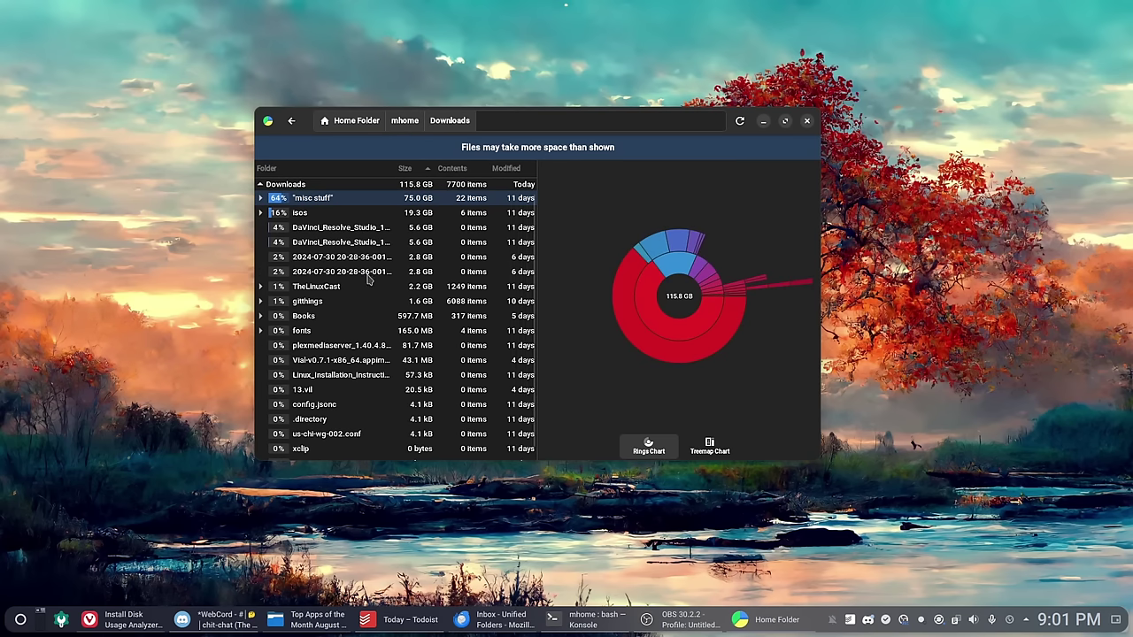
double_click(327, 200)
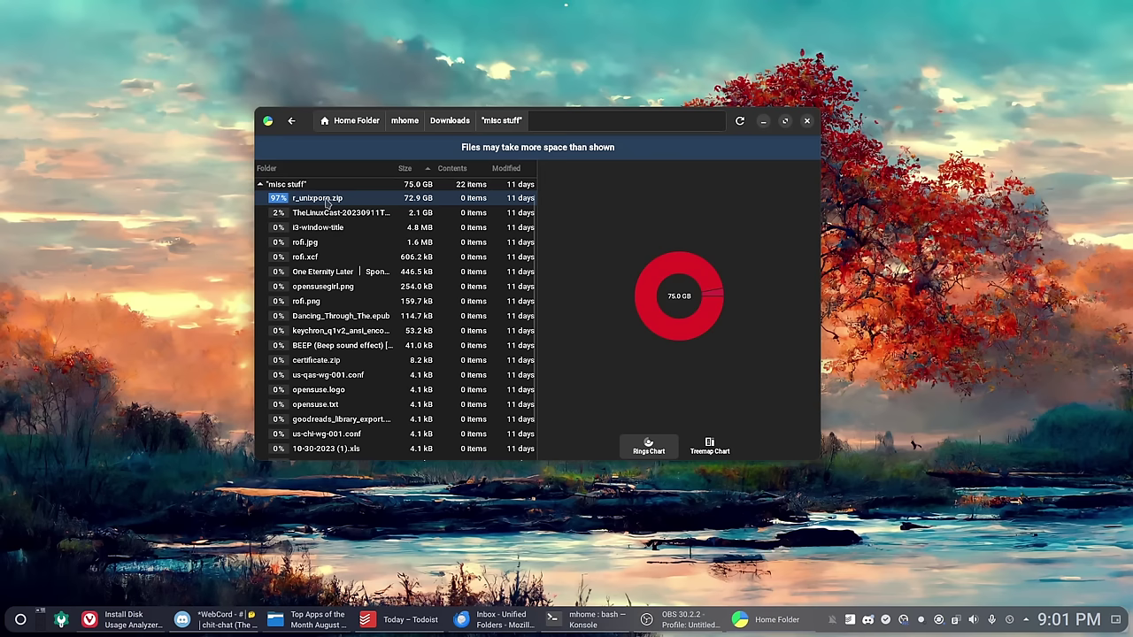
Move the 72.9 GB zip archive to Trash, then return to Downloads via the mhome breadcrumb
right_click(326, 203)
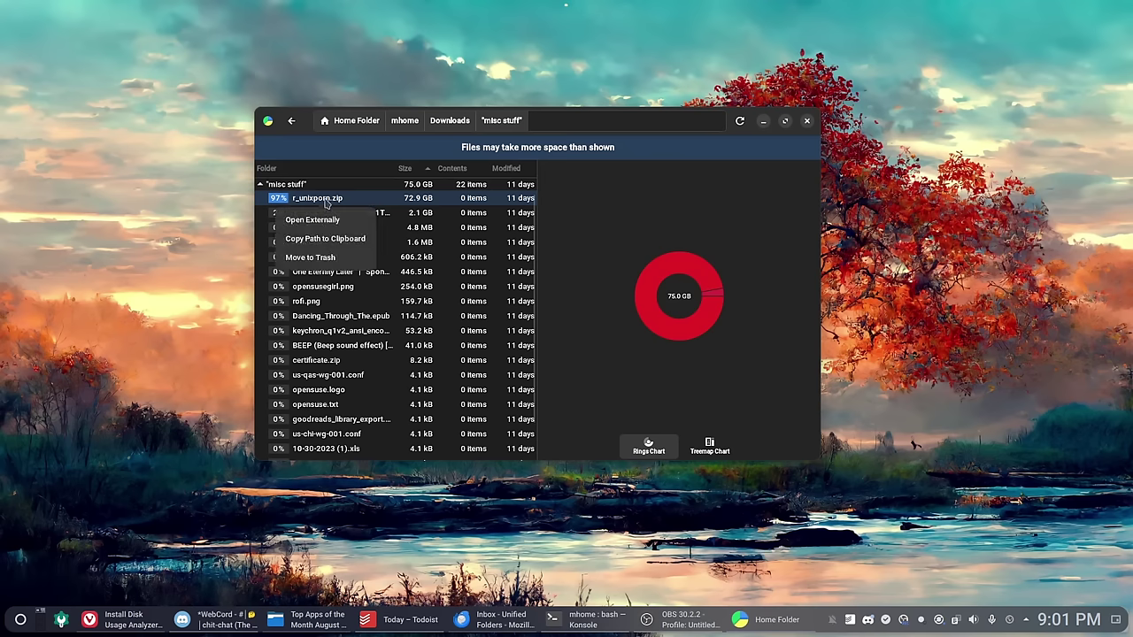
click(315, 202)
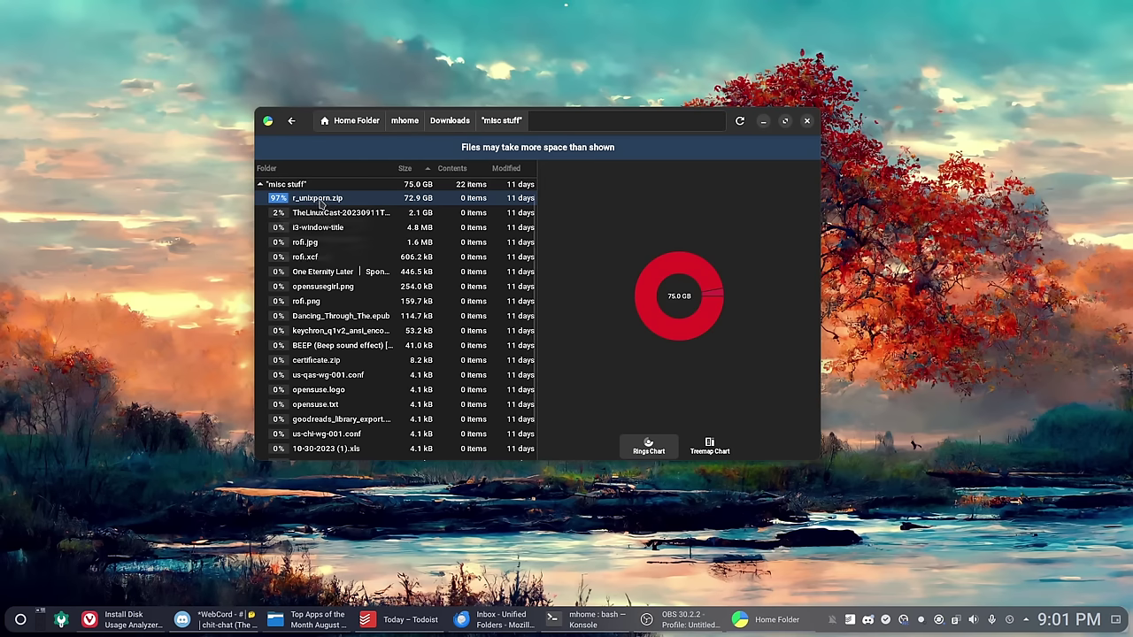
right_click(321, 203)
click(323, 257)
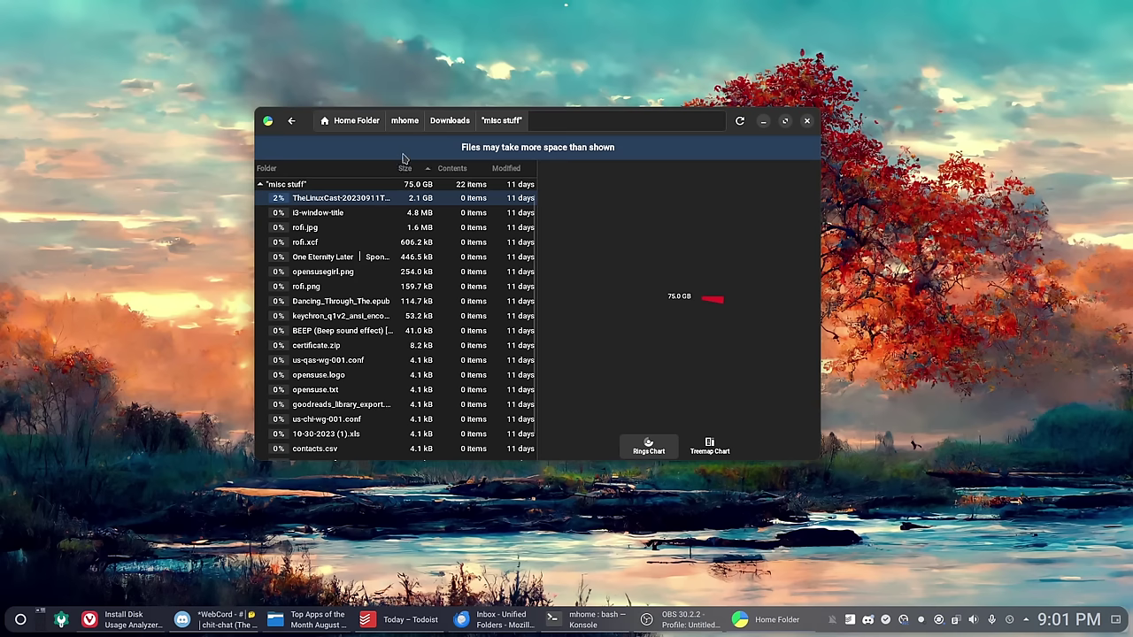
click(414, 123)
click(316, 197)
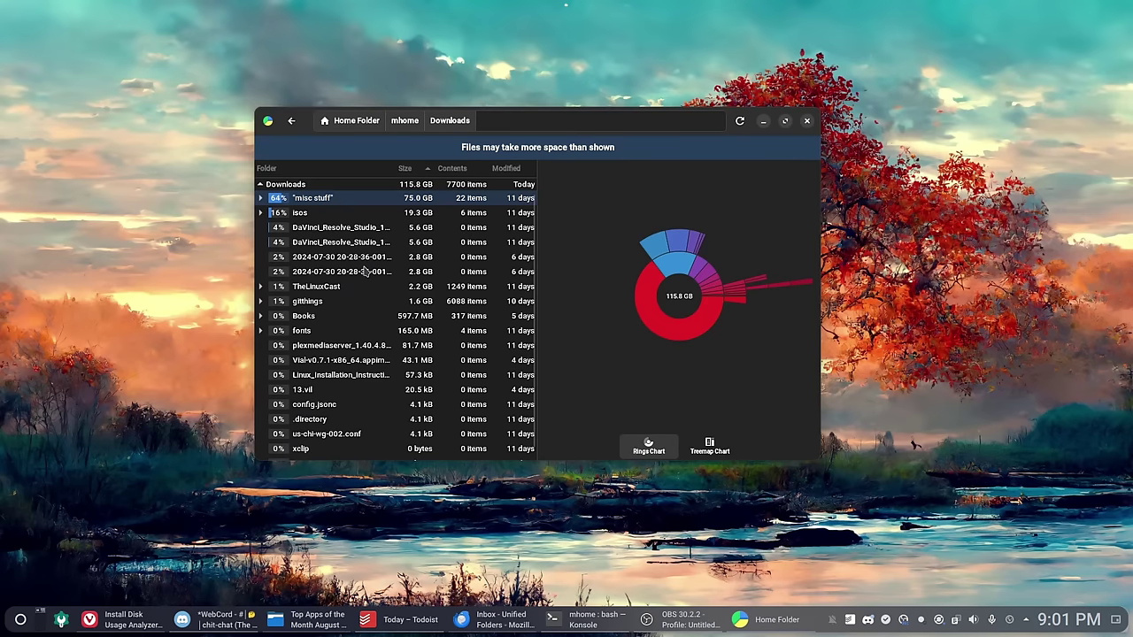
Browse the isos folder, mhome and the whole Home Folder usage, returning to mhome
click(682, 261)
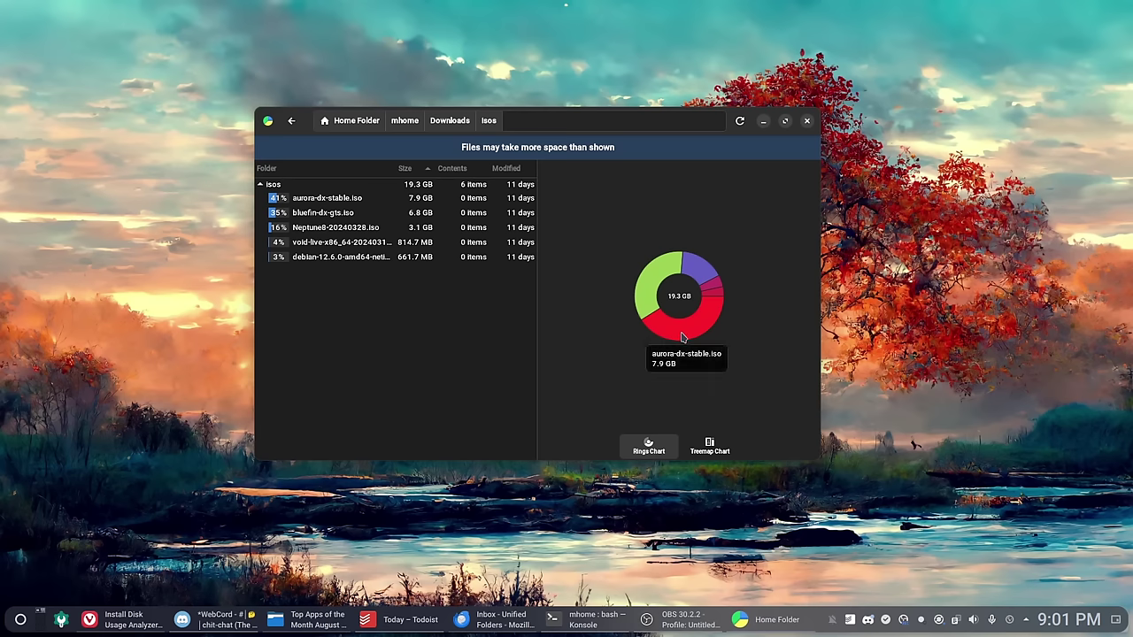
click(409, 122)
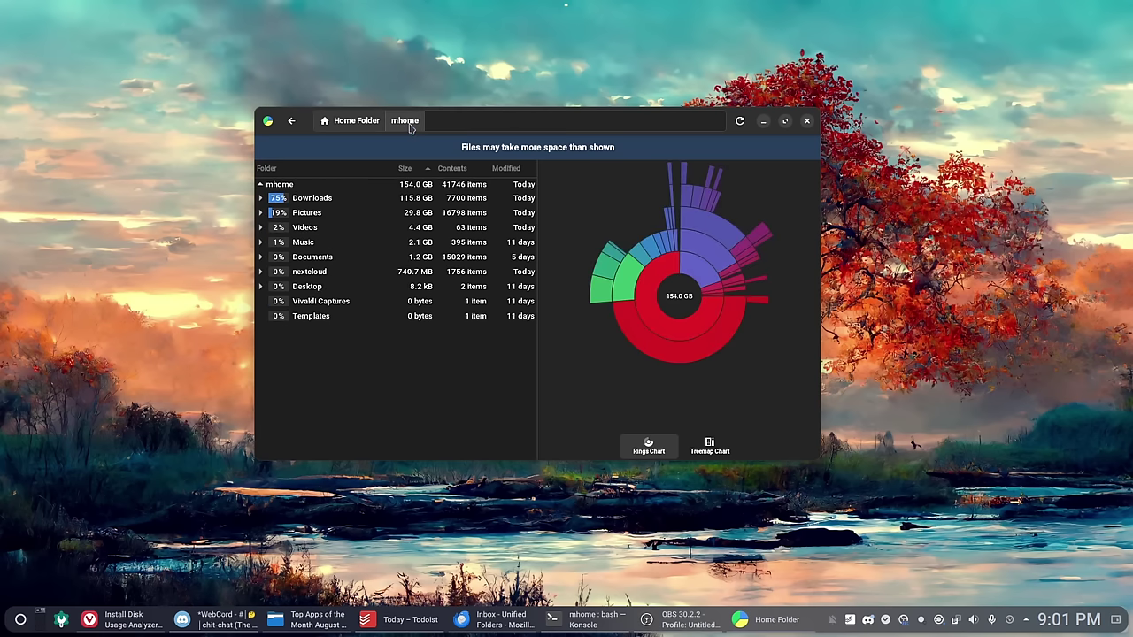
click(363, 129)
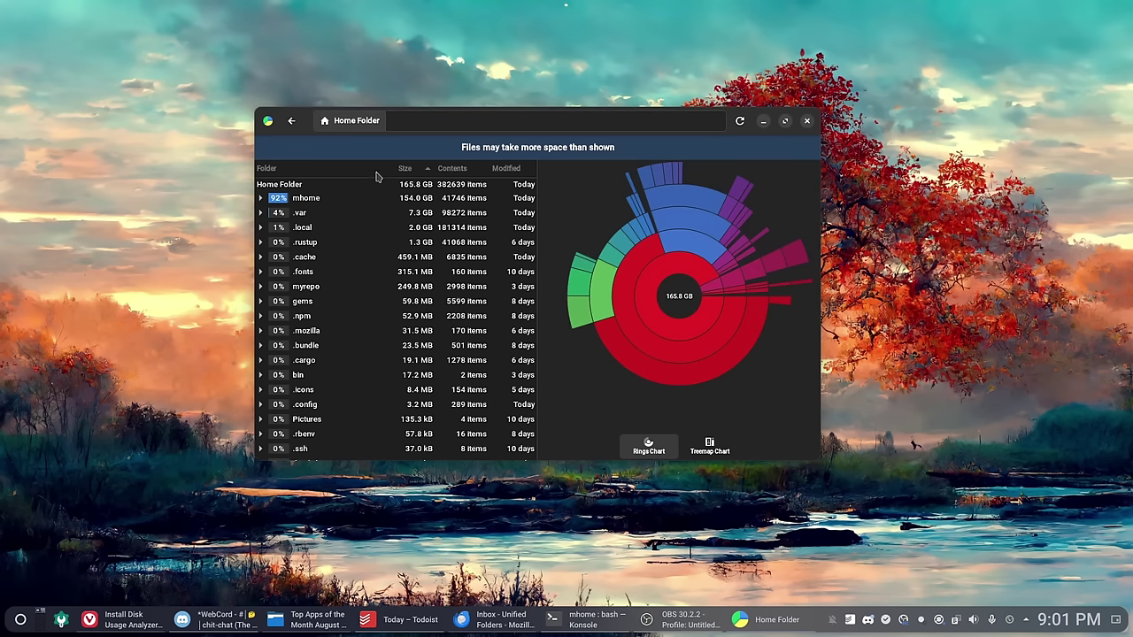
click(310, 202)
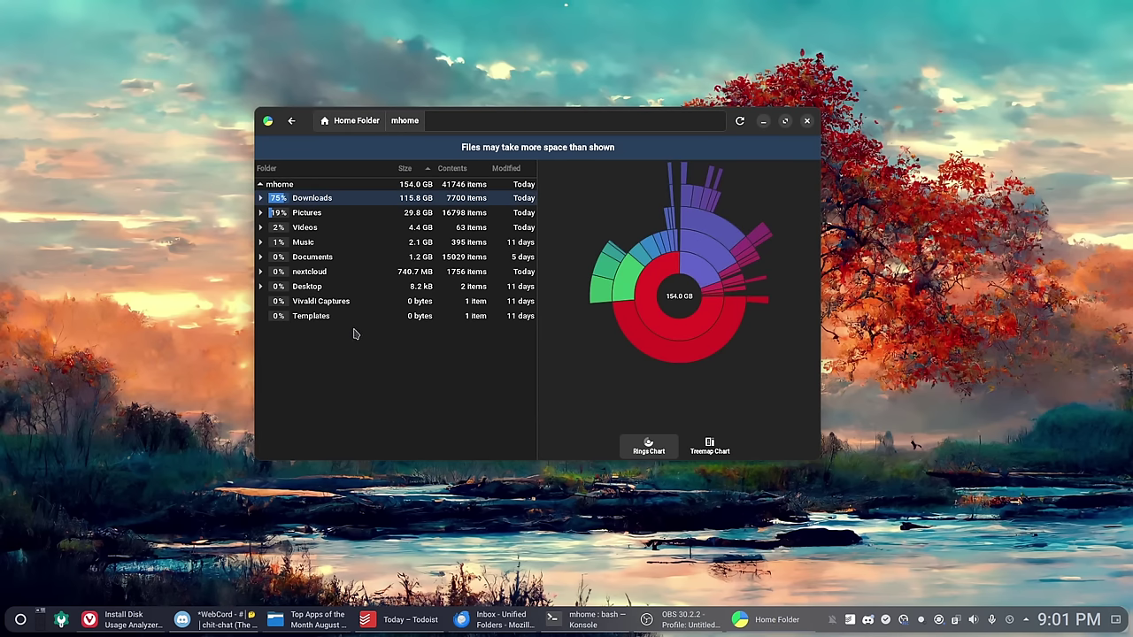
Move the 2.5 GB podcast recording in Videos to Trash and open the clips folder
double_click(304, 230)
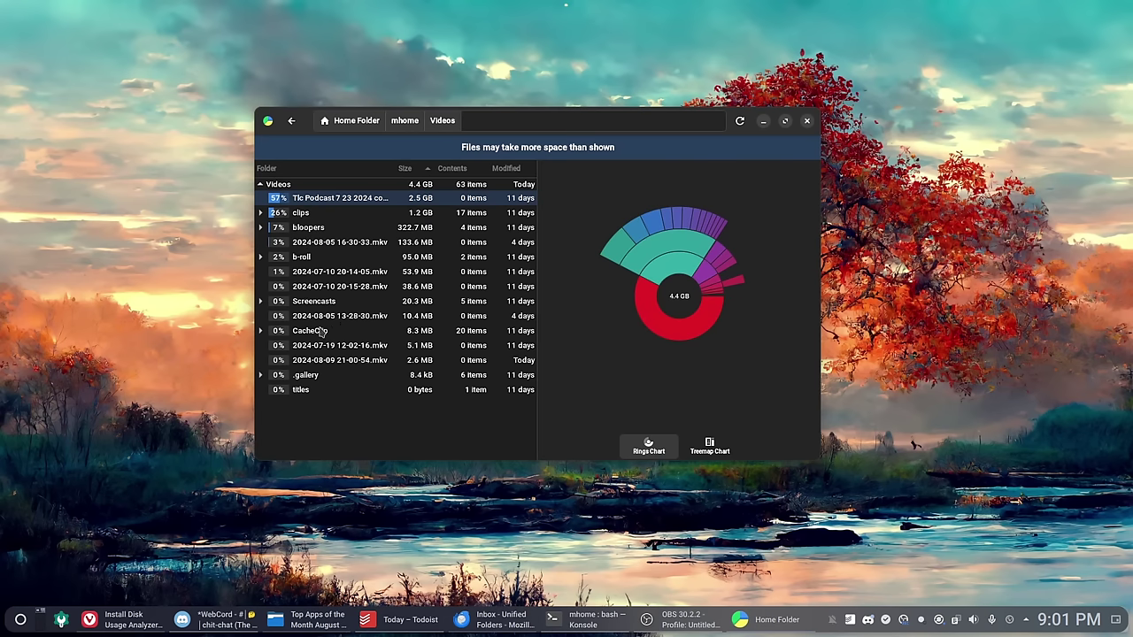
right_click(317, 198)
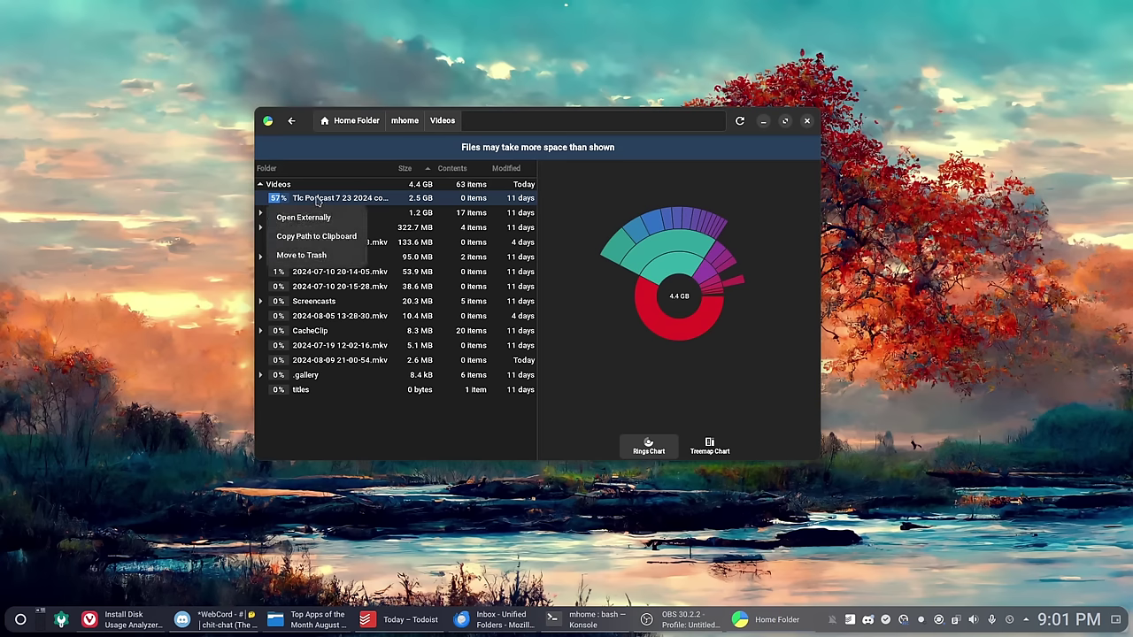
click(315, 255)
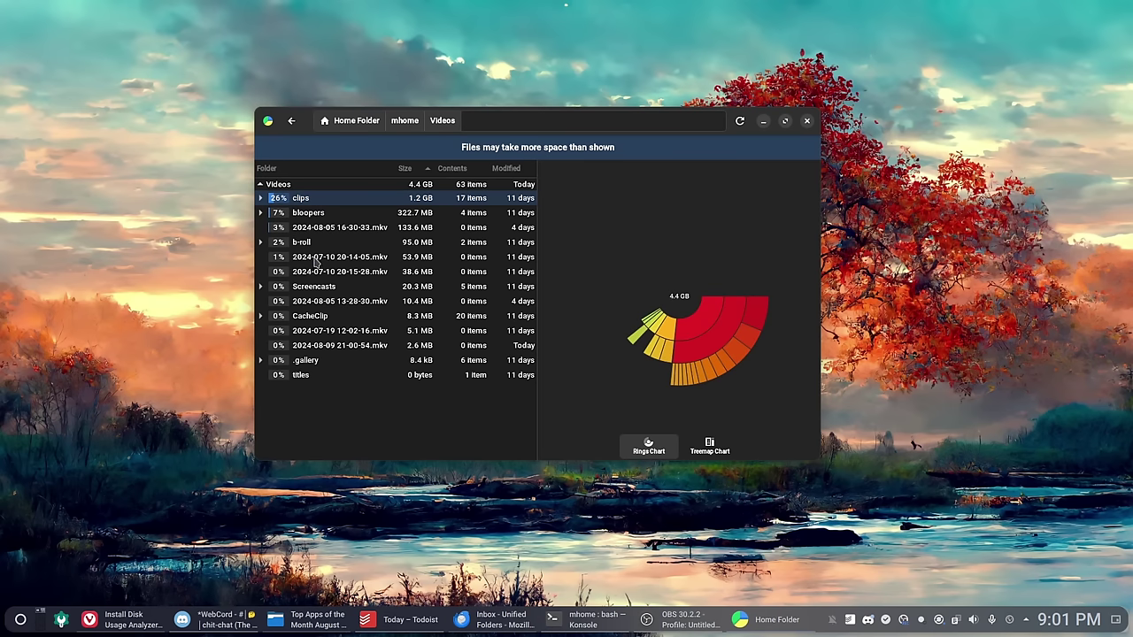
double_click(309, 198)
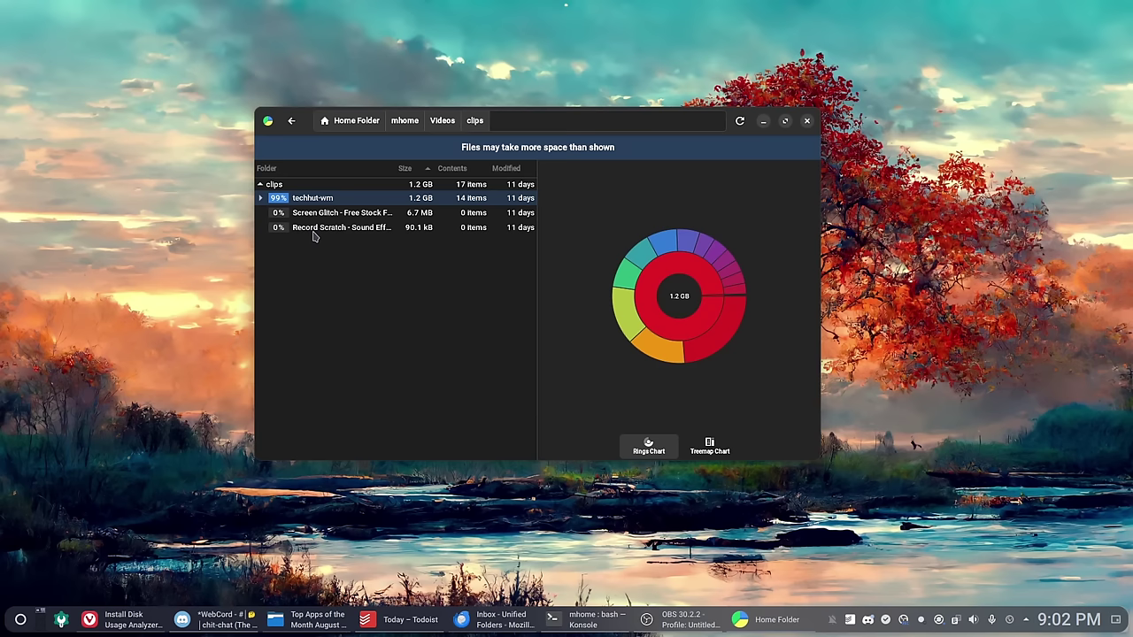
Scan the smssd drive, browse Podcast Files and The Linux Cast, and return to Podcast Files
key(alt+Left)
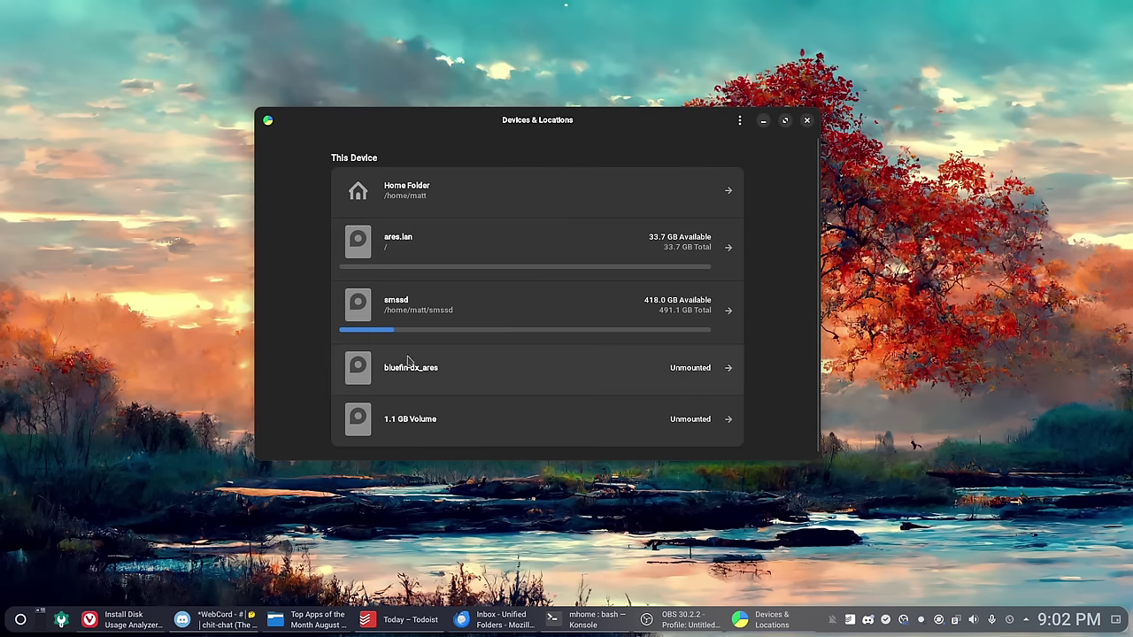
click(413, 310)
double_click(324, 174)
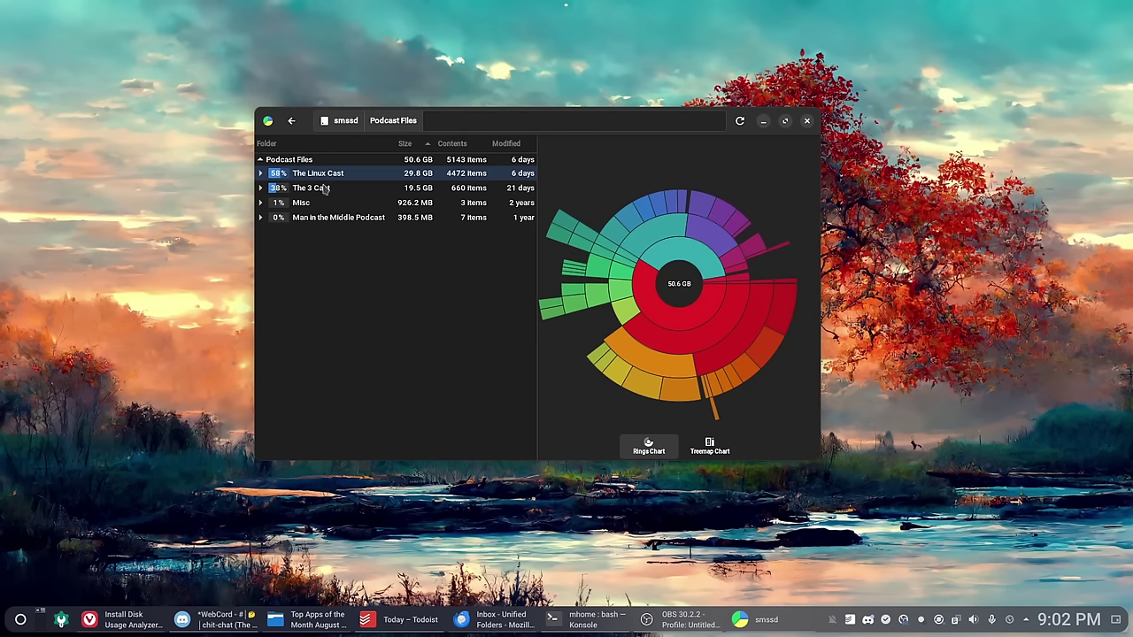
double_click(323, 177)
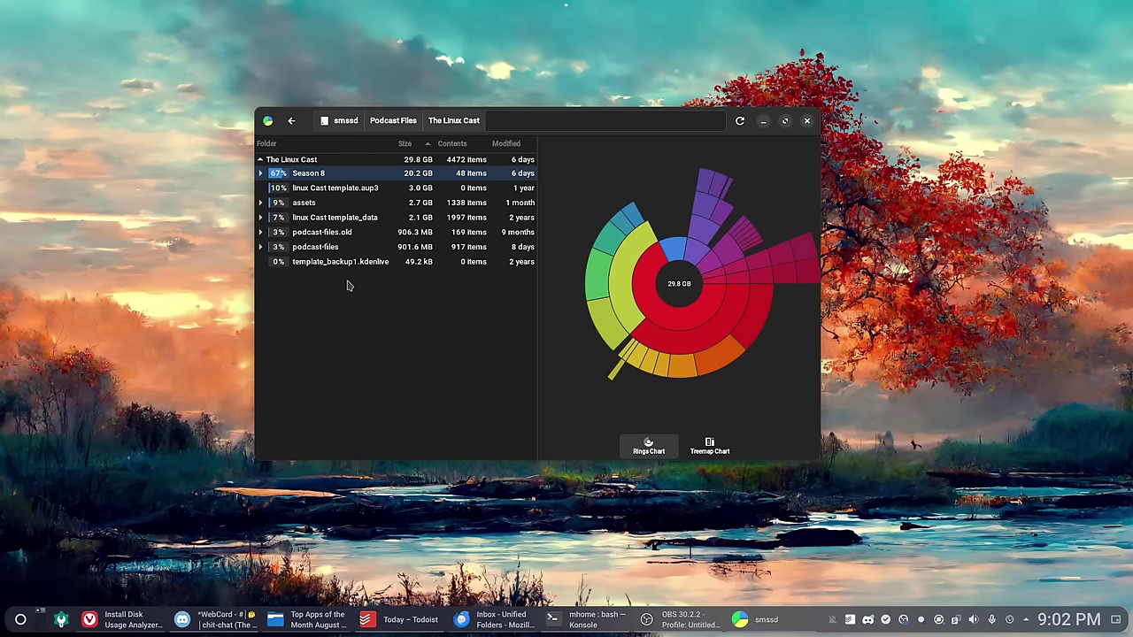
click(393, 121)
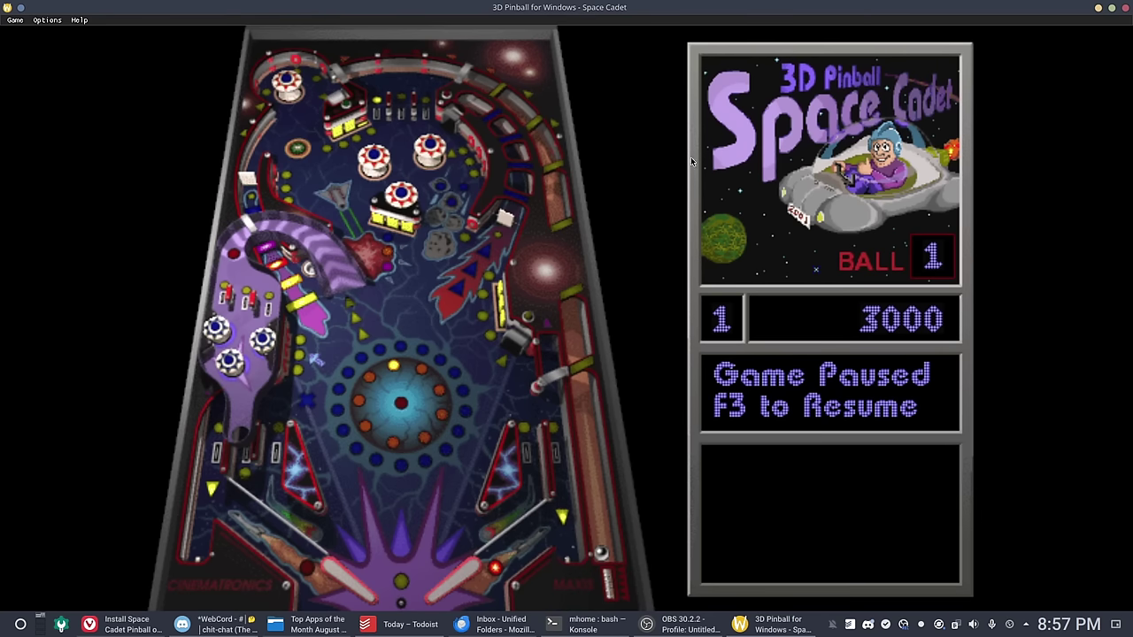
Maximize the pinball window and start a New Game from the Game menu
drag(721, 13, 676, 71)
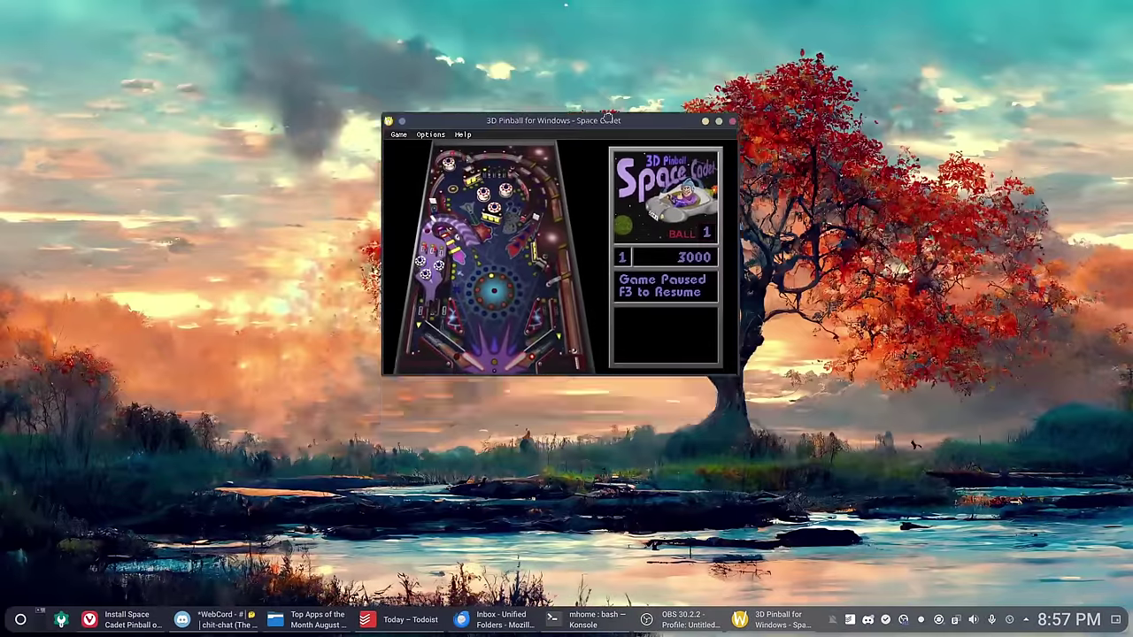
double_click(608, 118)
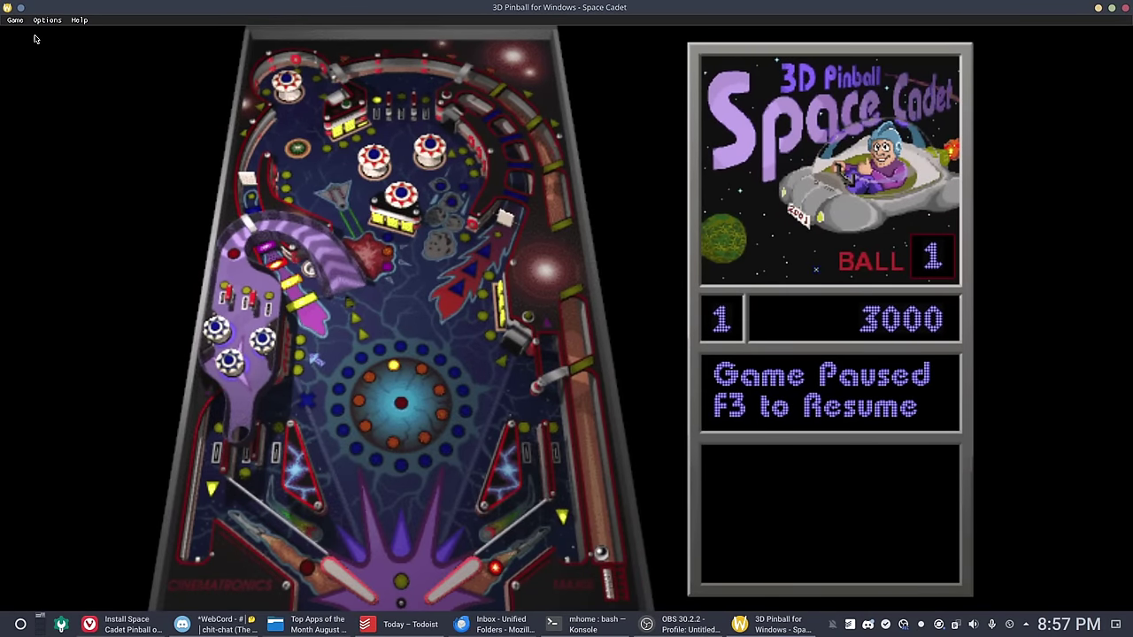
click(13, 21)
click(22, 34)
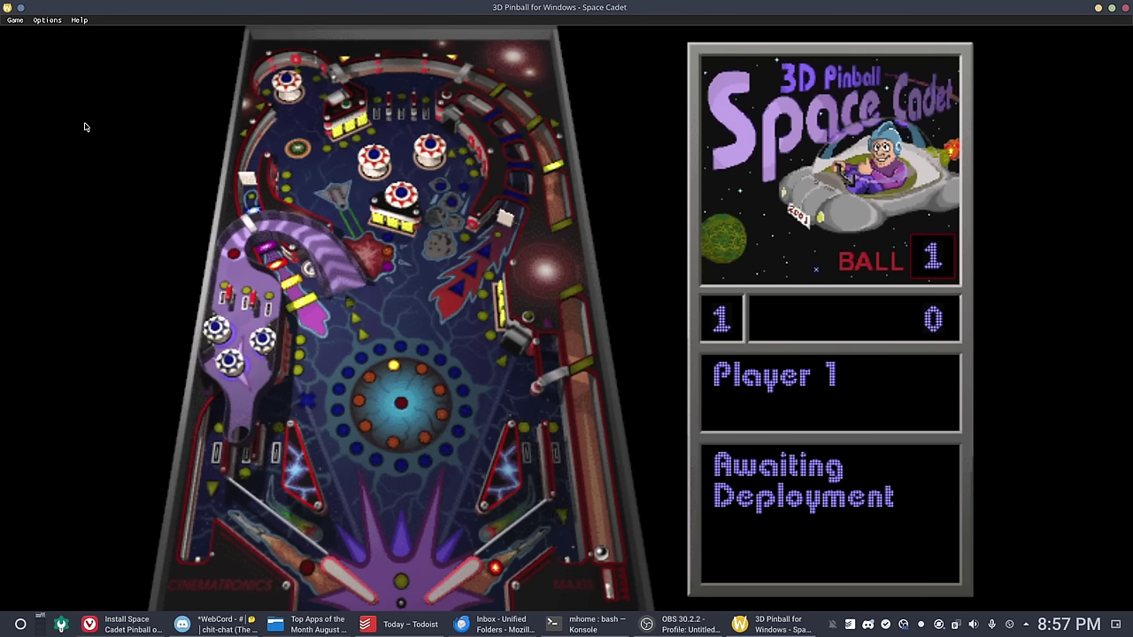
Launch the ball with Space and keep it alive using the Z and / flippers
key(space)
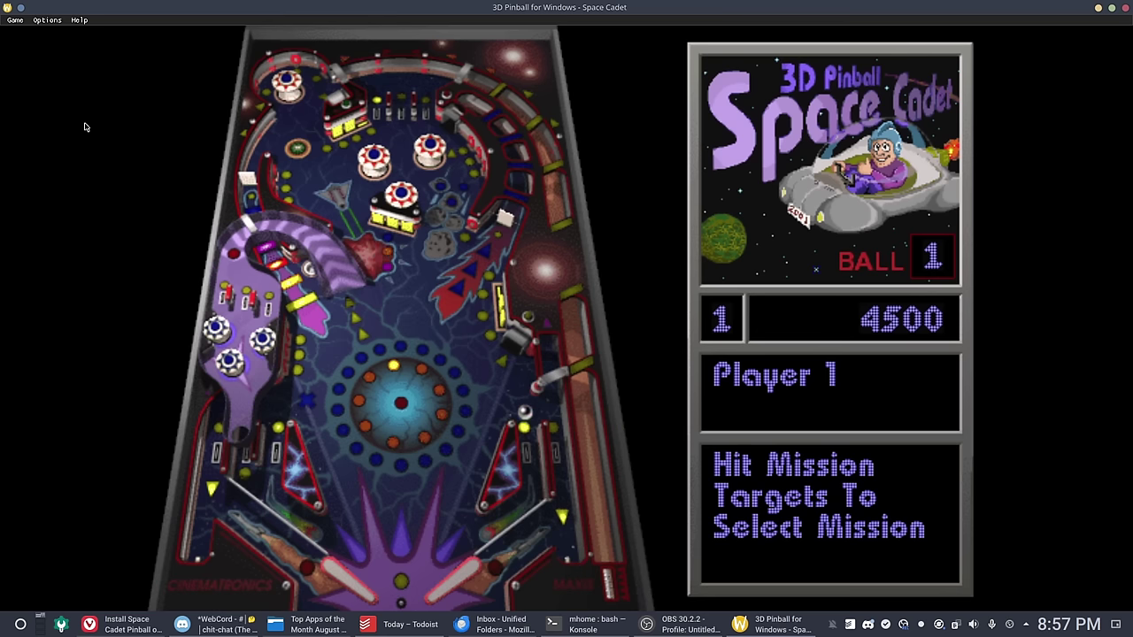
key(slash)
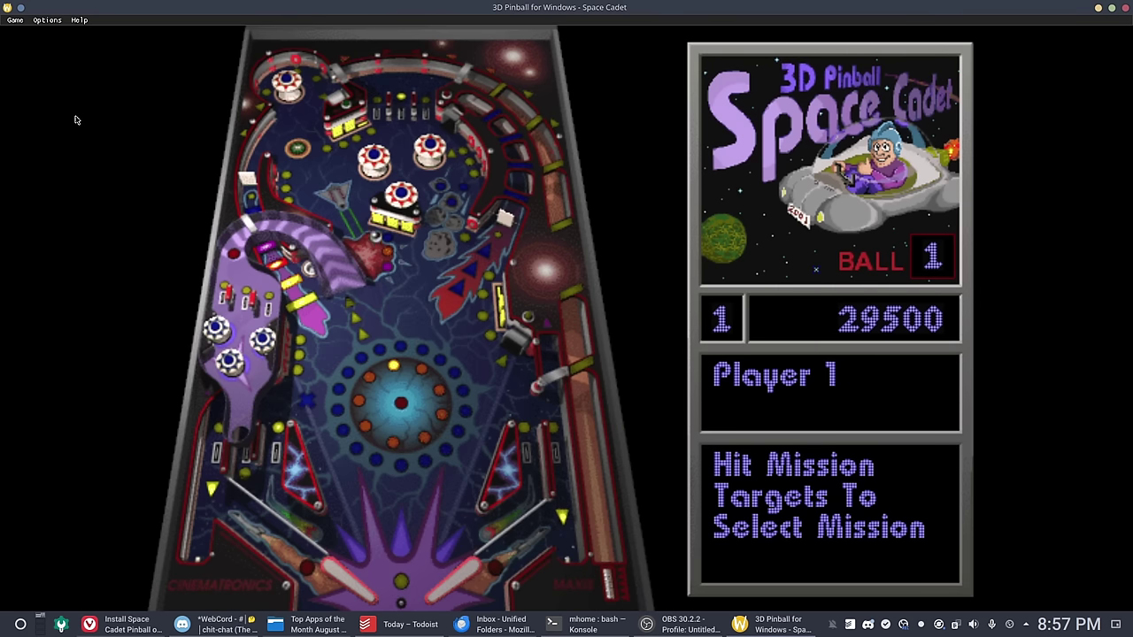
key(z)
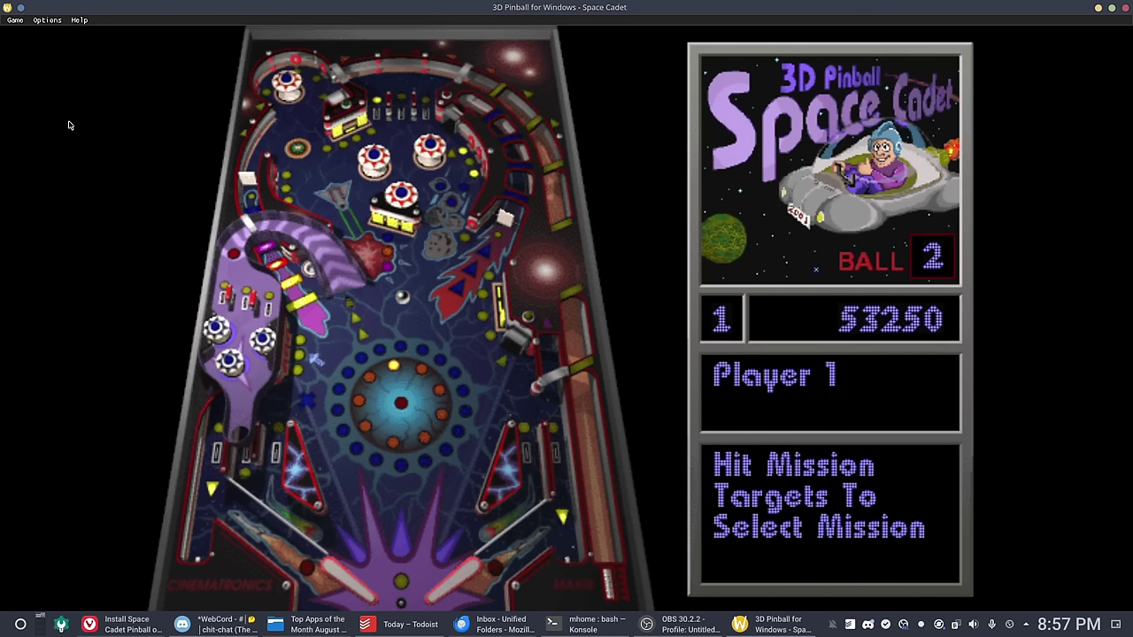
key(slash)
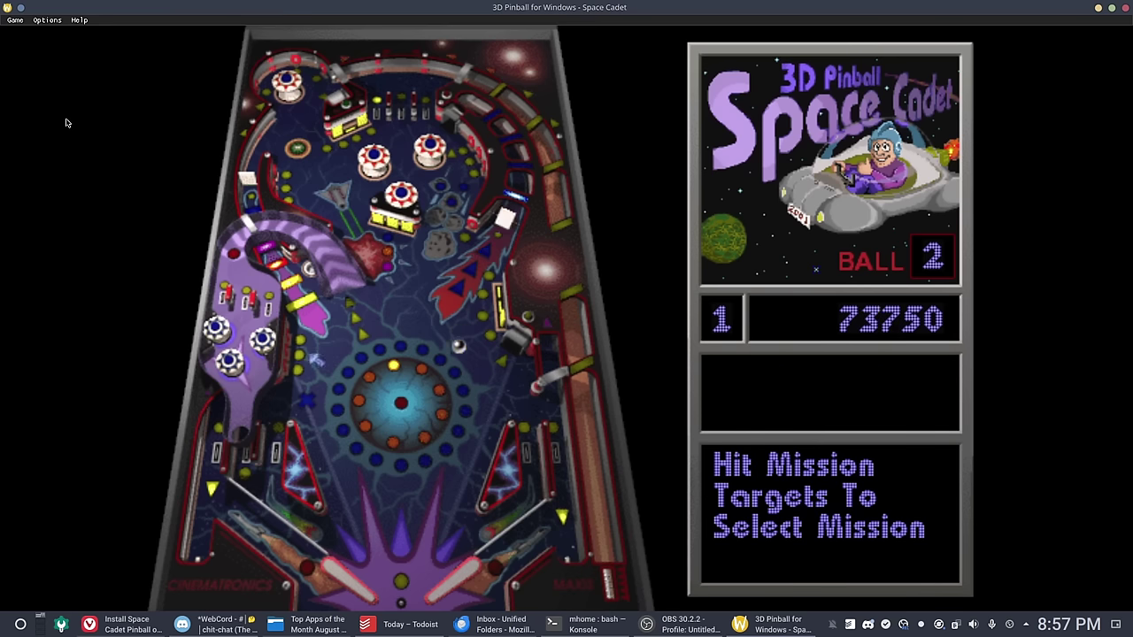
key(slash)
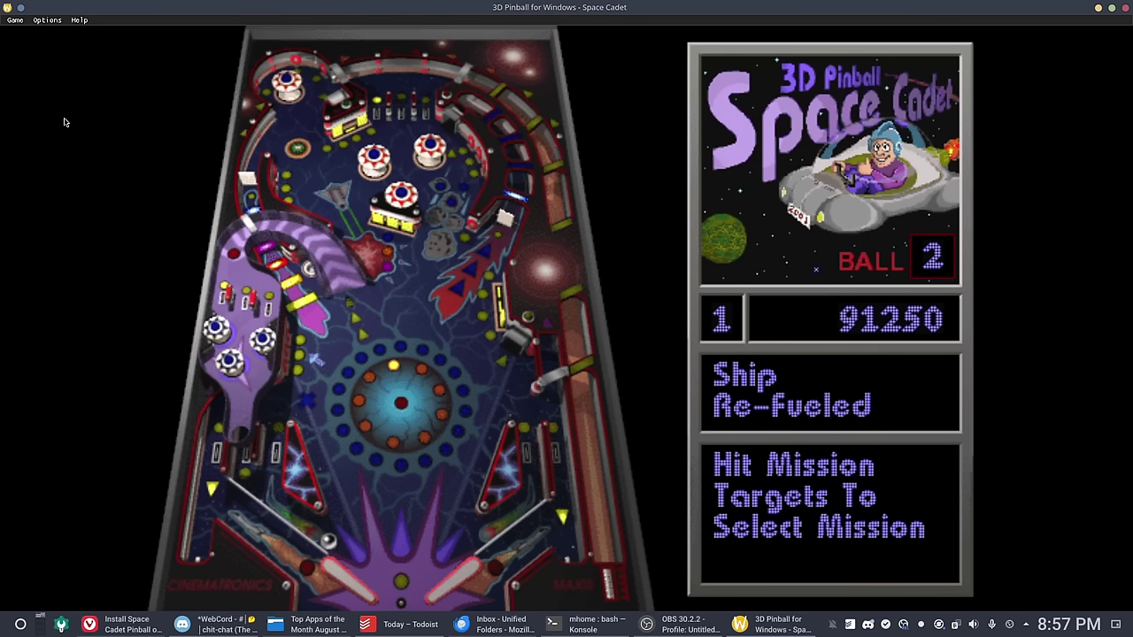
key(z)
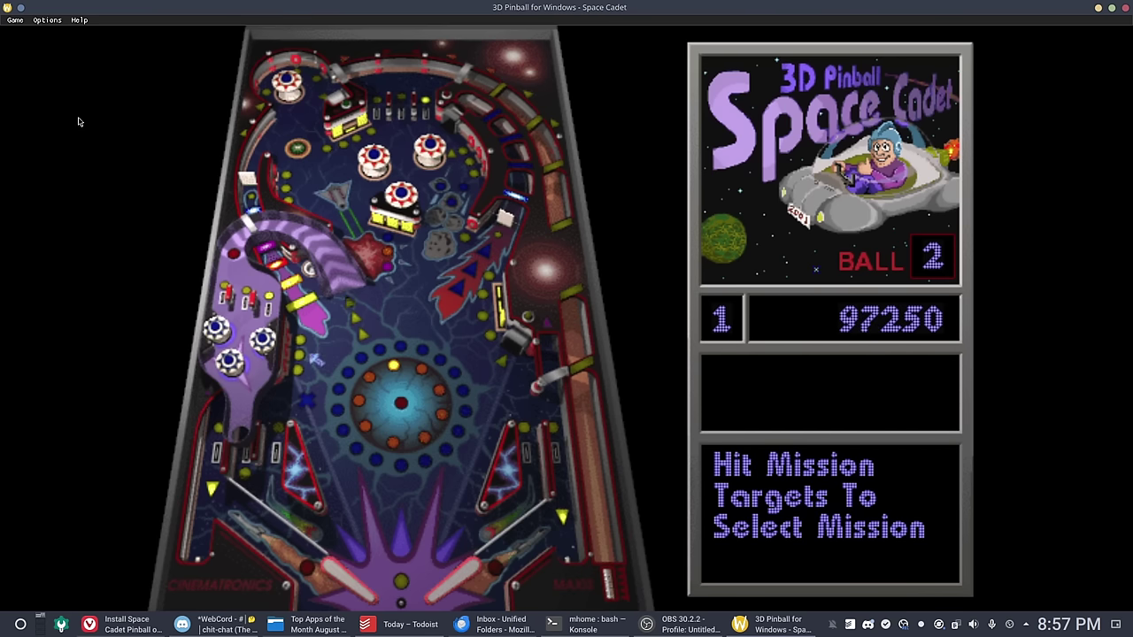
key(slash)
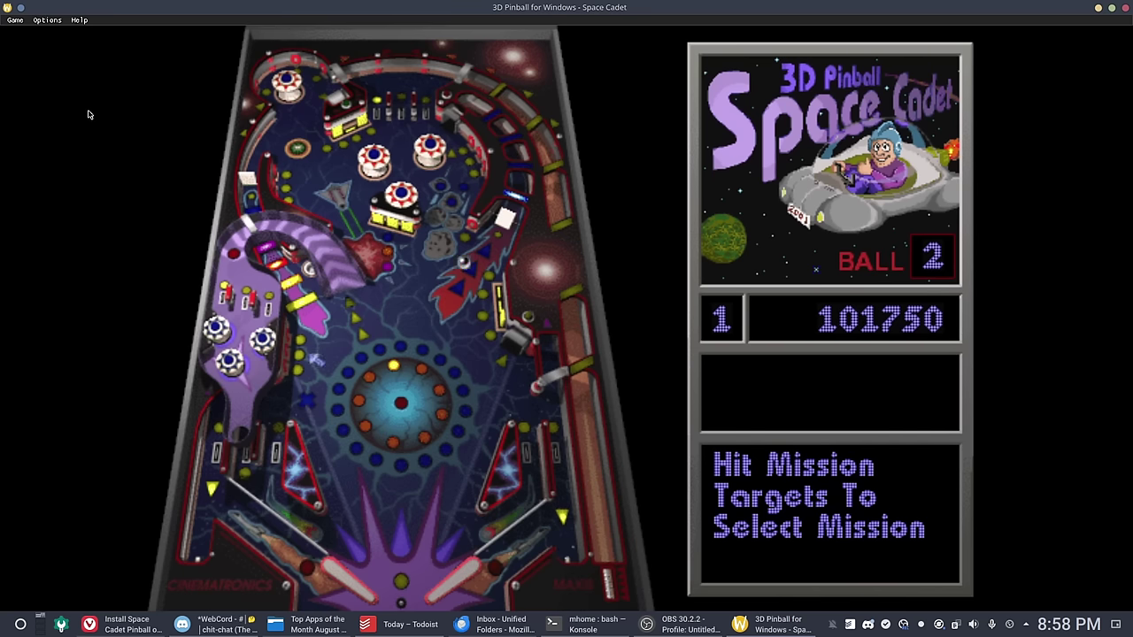
Keep flipping with Z and / and shoot the left ramp to refuel the ship, reaching 239250
key(z)
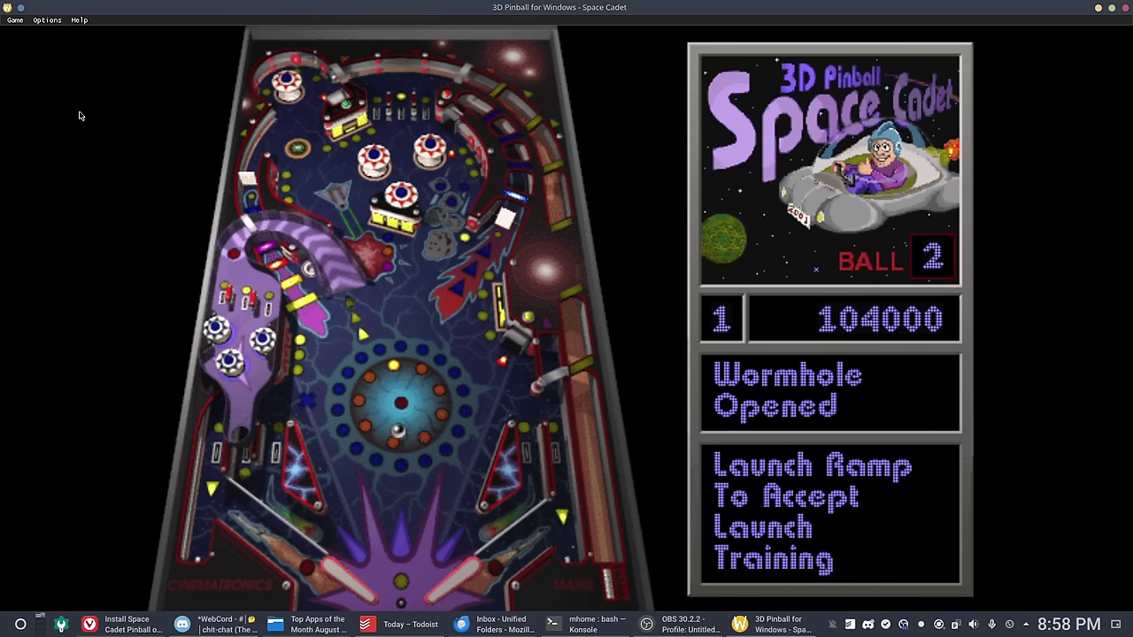
key(z)
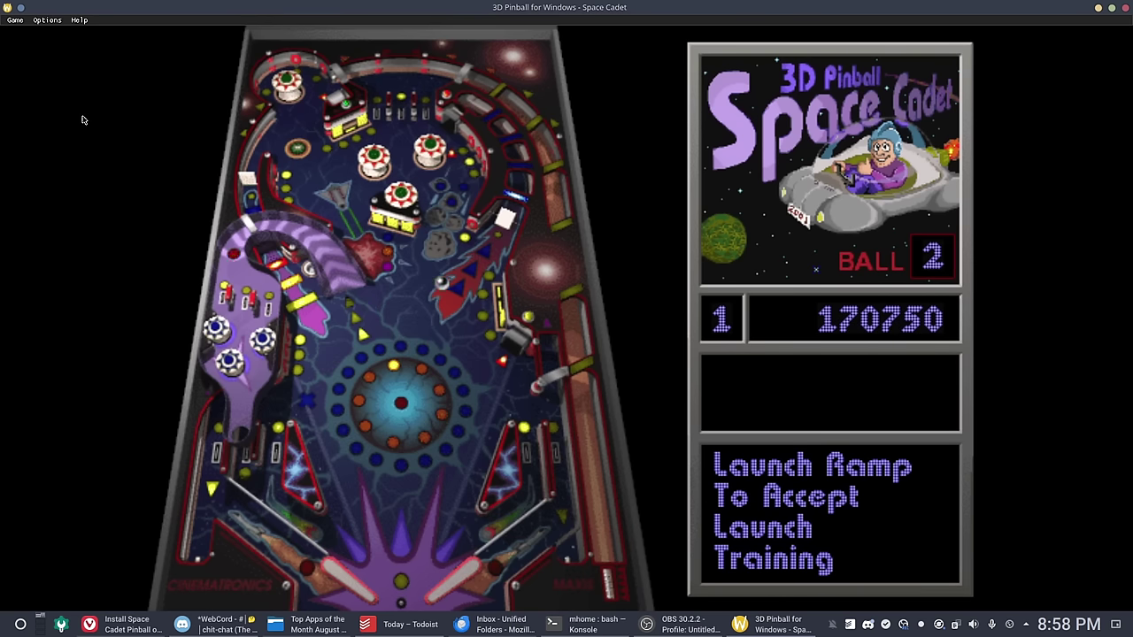
key(z)
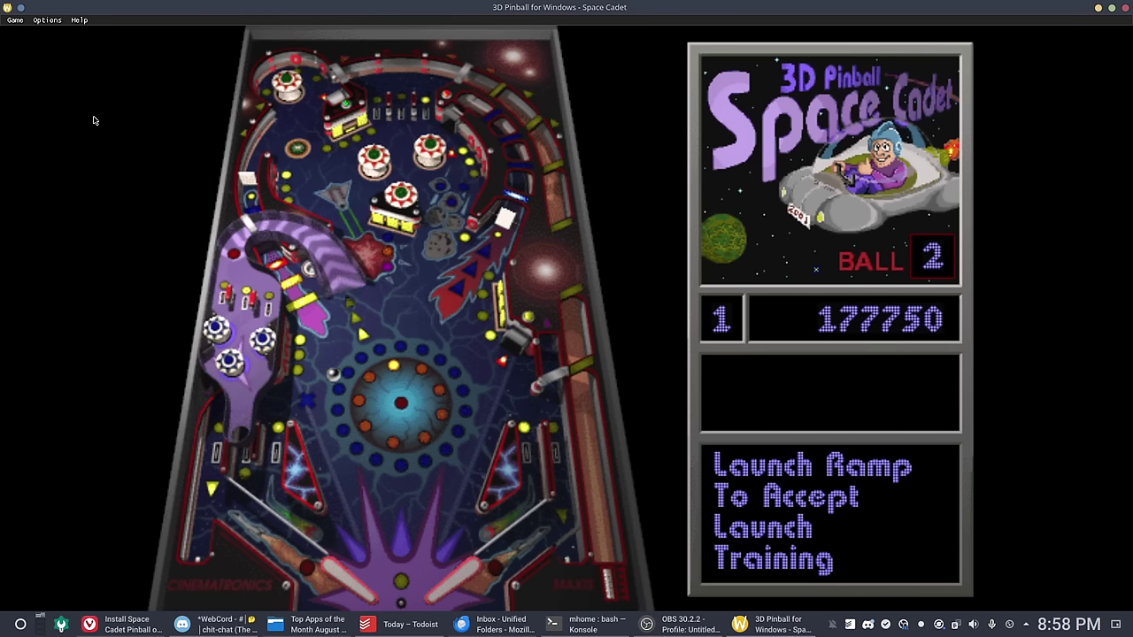
key(z)
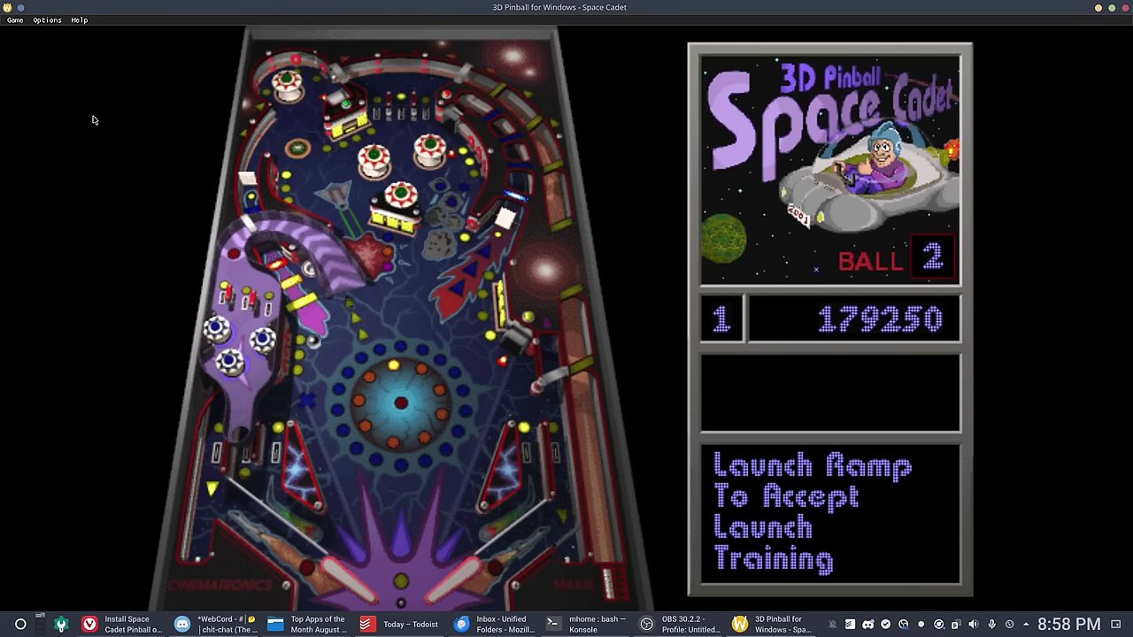
key(slash)
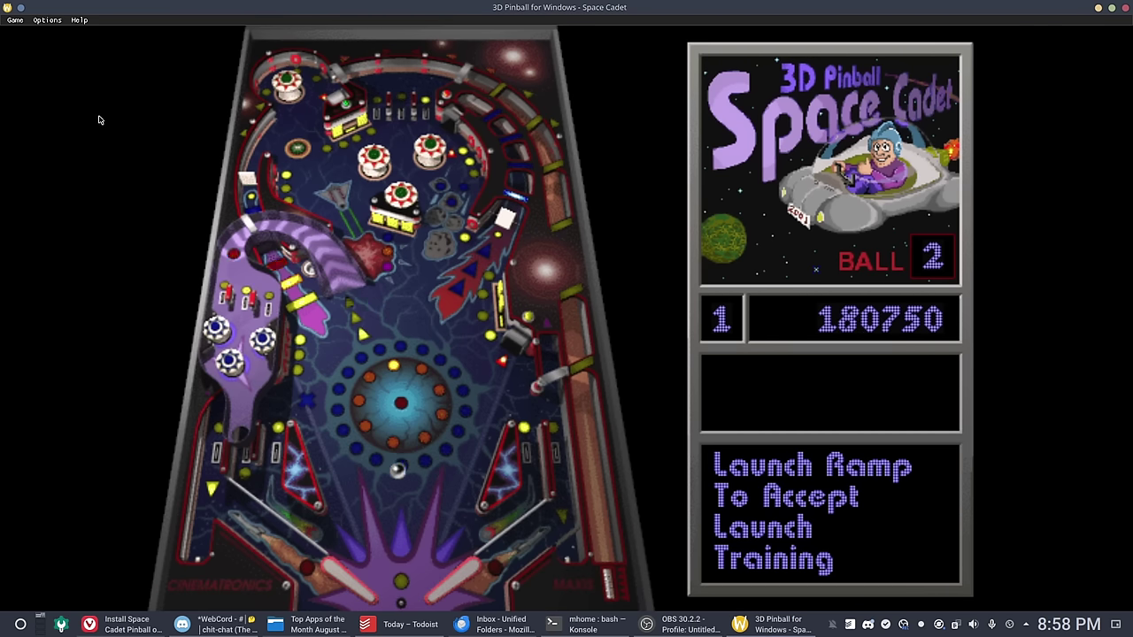
key(z)
key(slash)
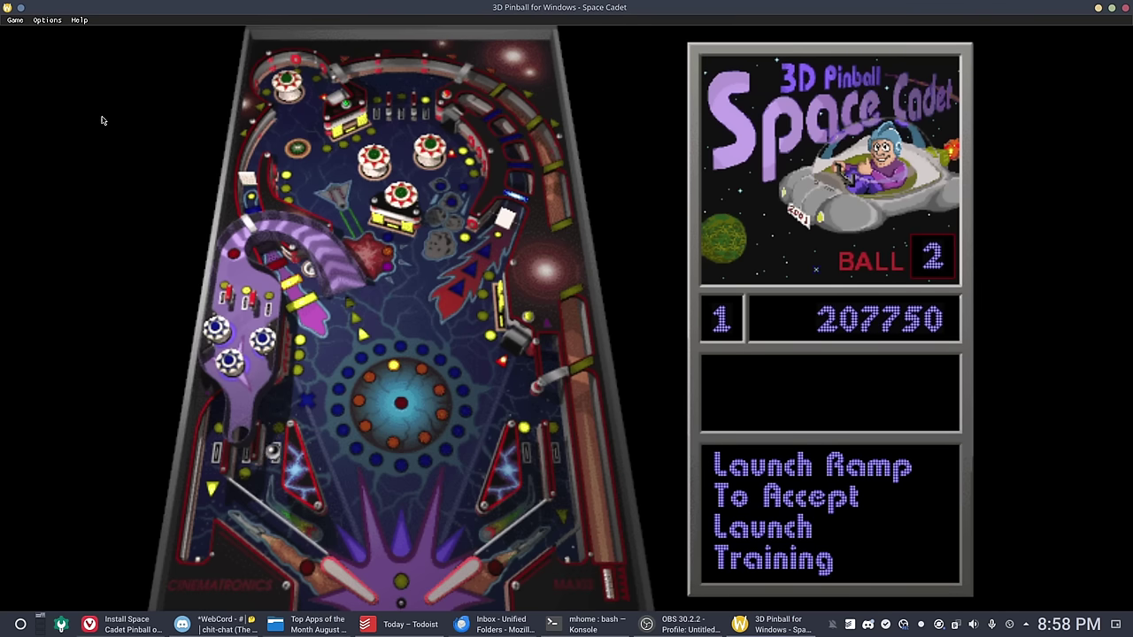
key(z)
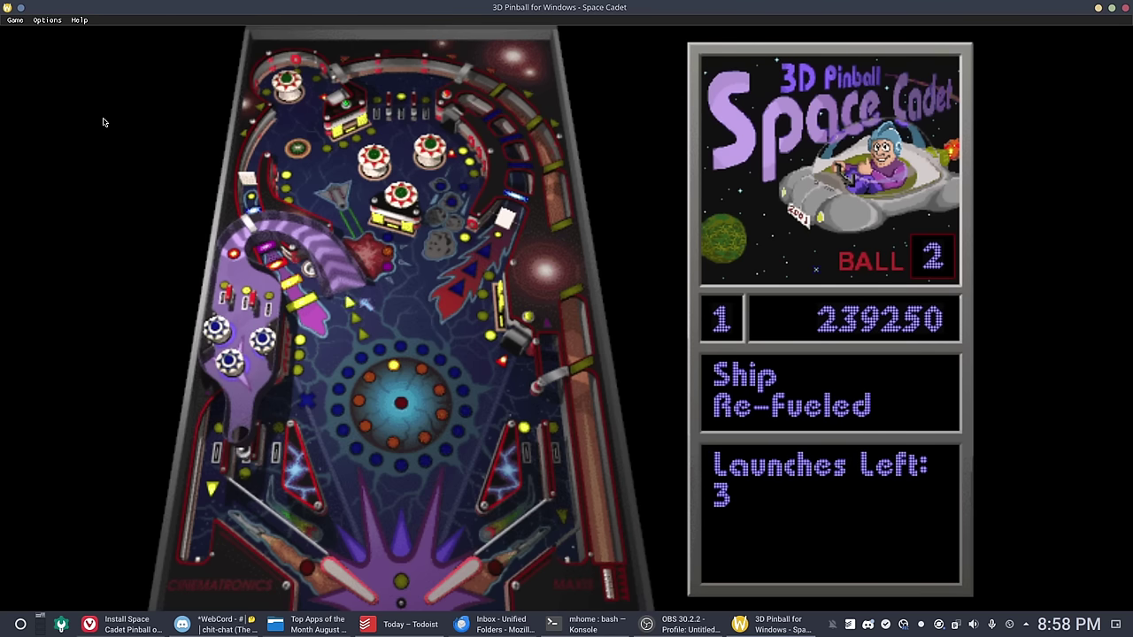
key(z)
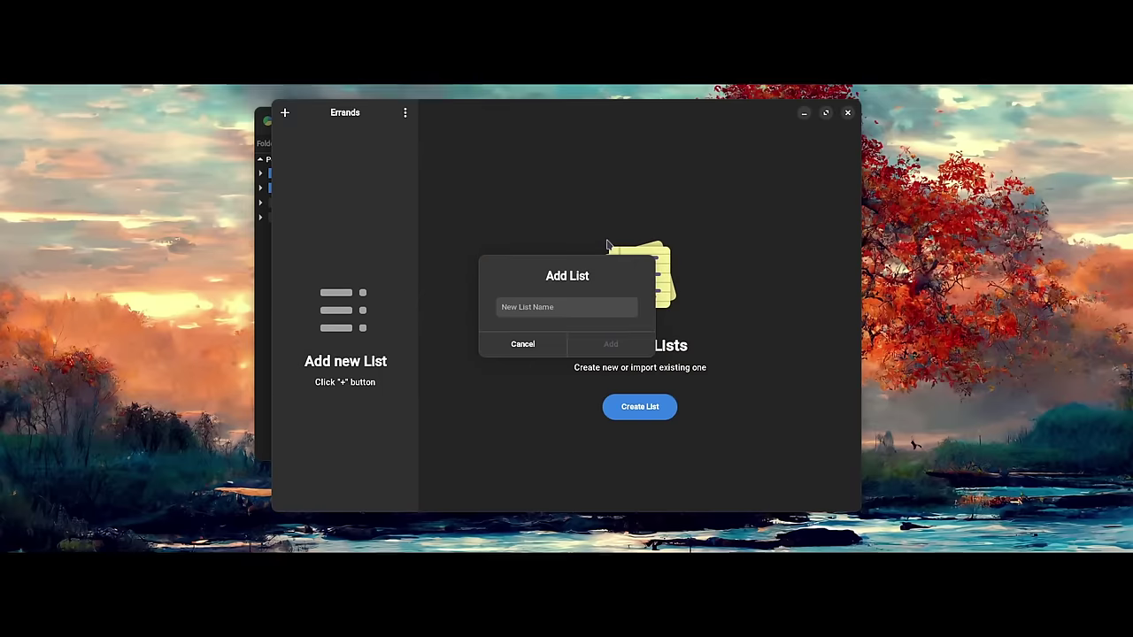
Create a new task list named 'shopping'
click(506, 307)
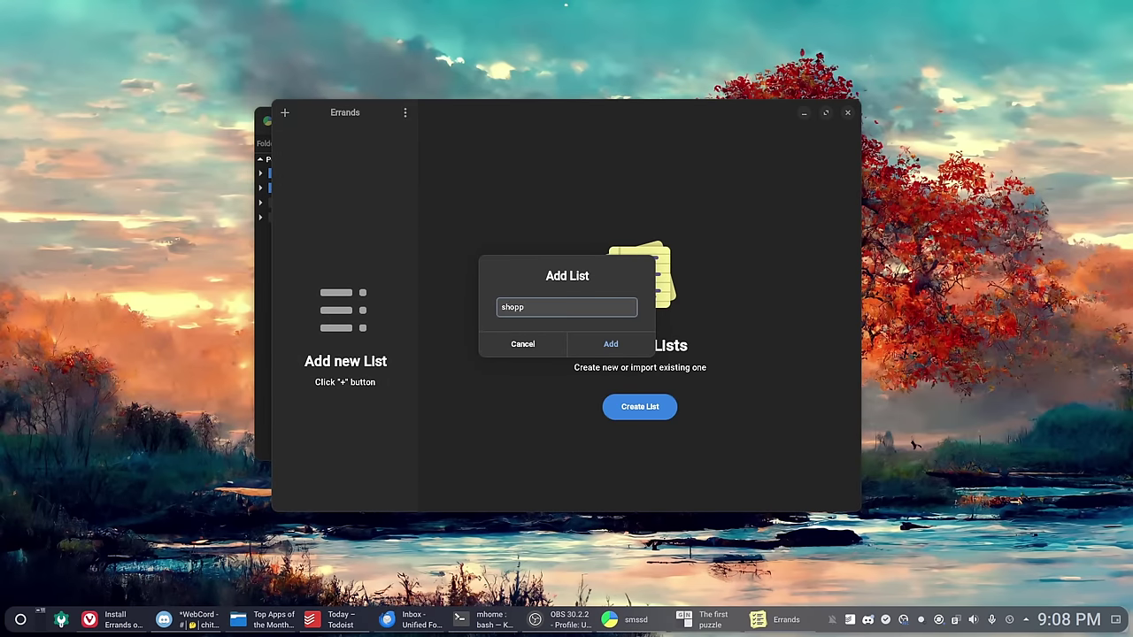
text(shopping)
key(Return)
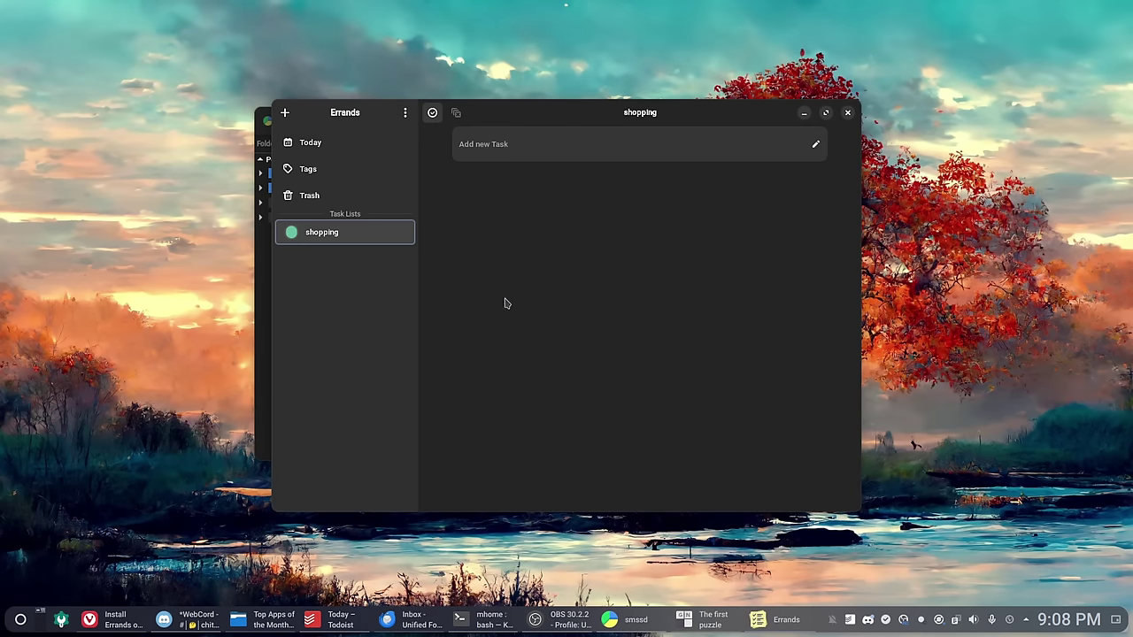
Add the tasks milk, bread, pizza, apples and oranges to the shopping list
click(537, 147)
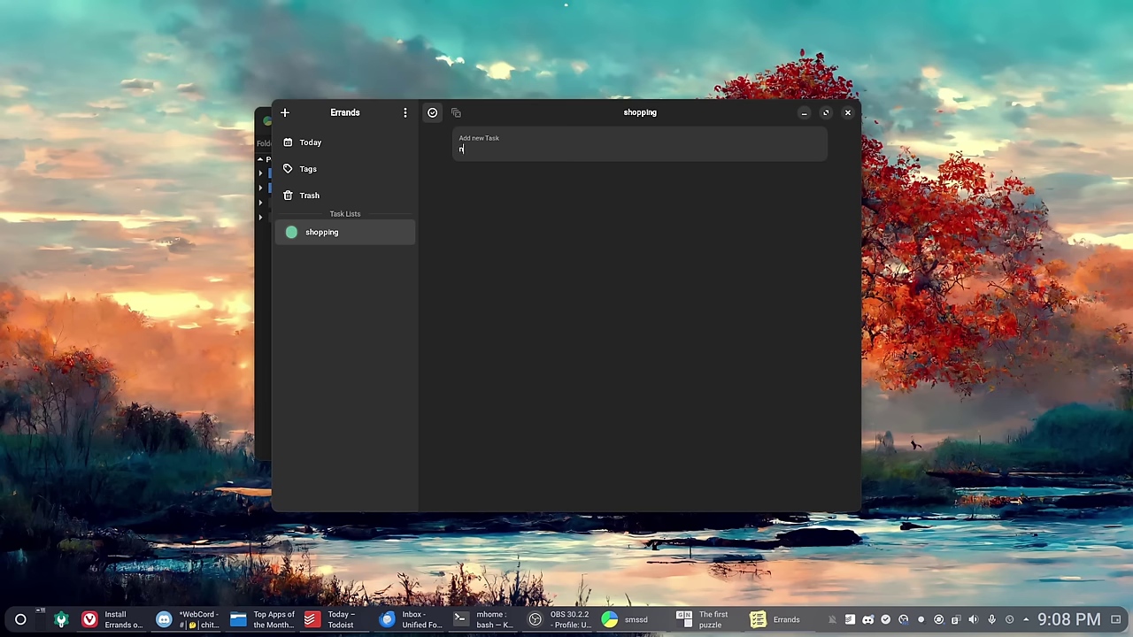
text(milk)
key(Return)
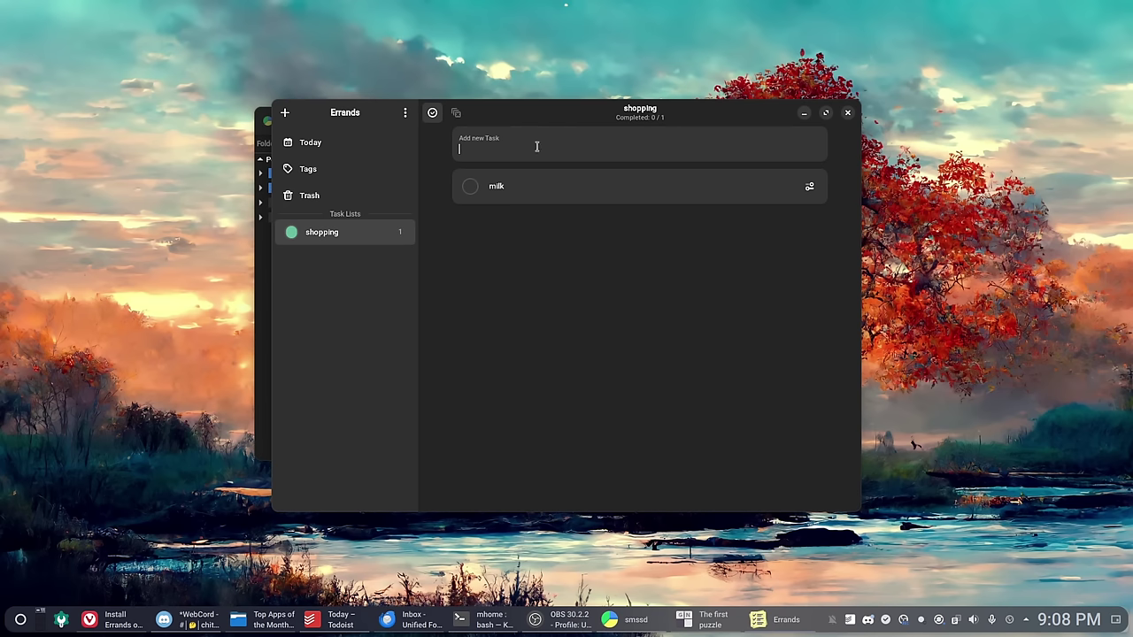
text(bread)
key(Return)
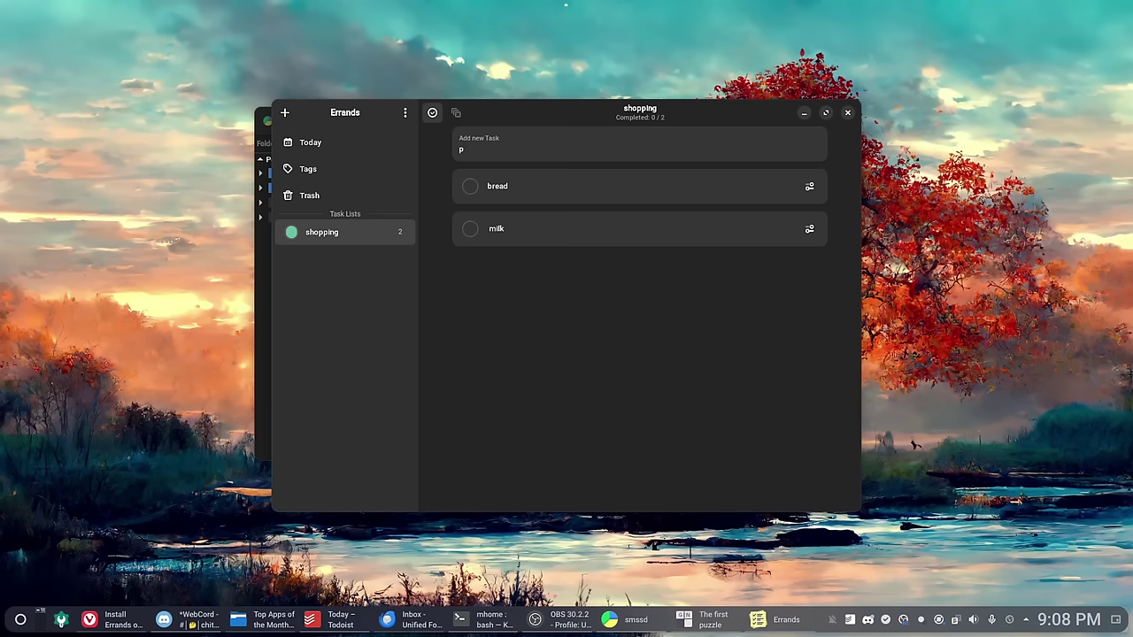
text(pizza)
key(Return)
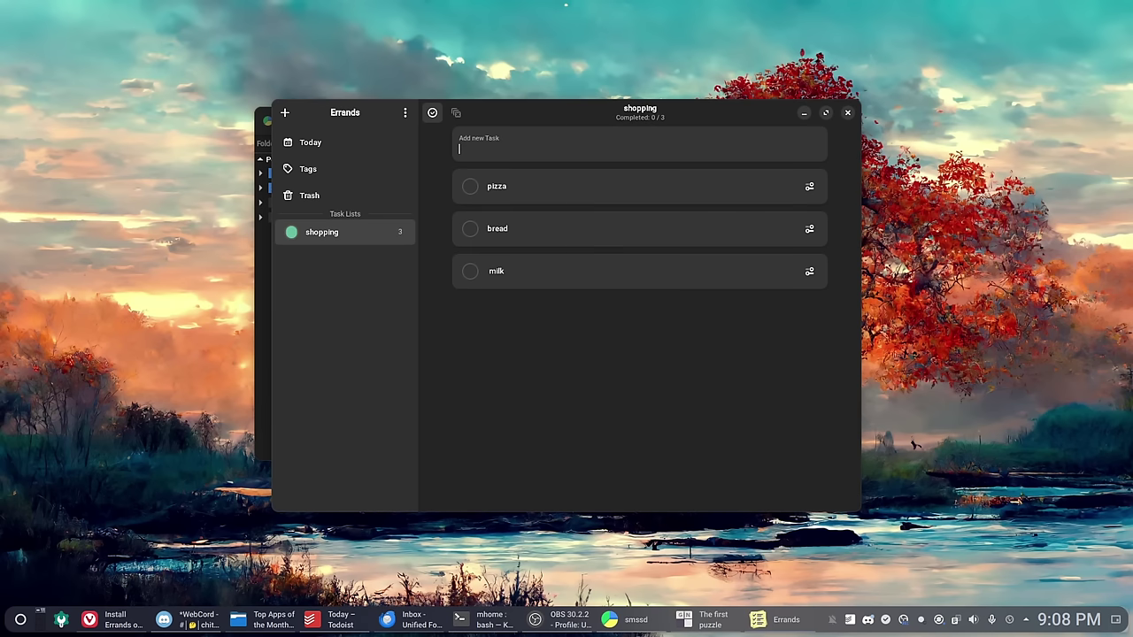
text(apples)
key(Return)
text(orange)
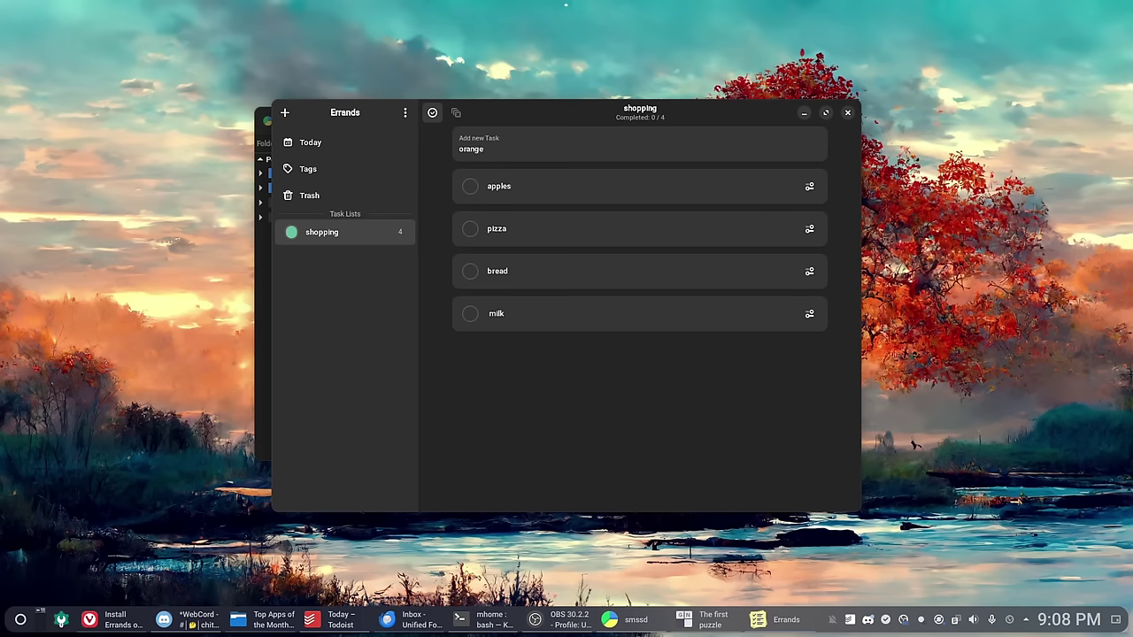
text(s)
key(Return)
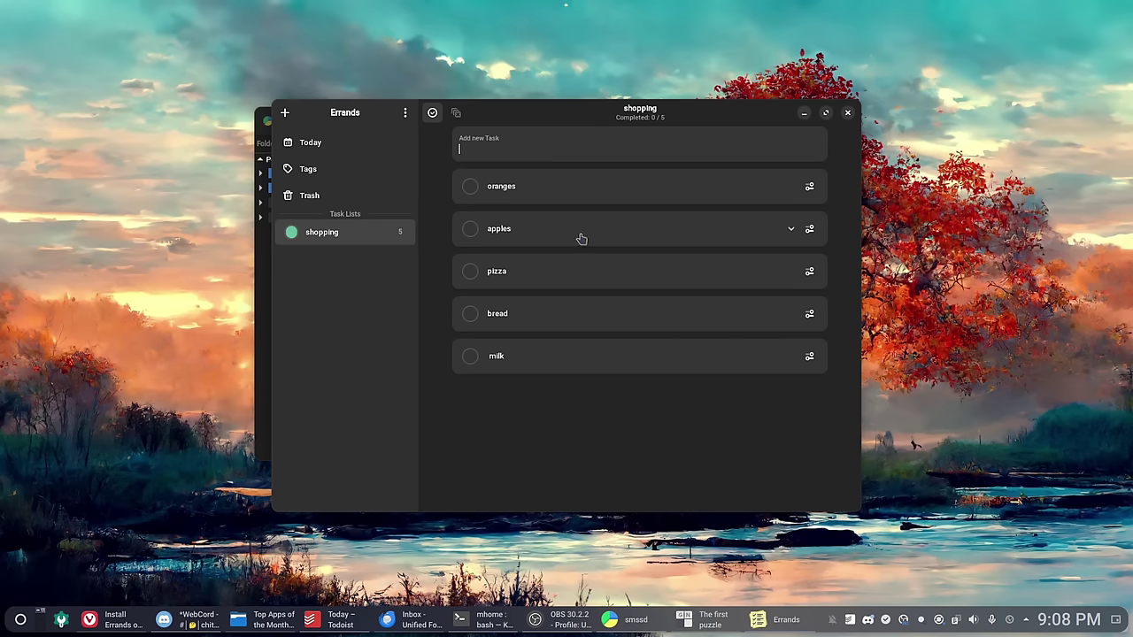
Toggle the oranges task's details, then move the Errands window up and right
click(809, 188)
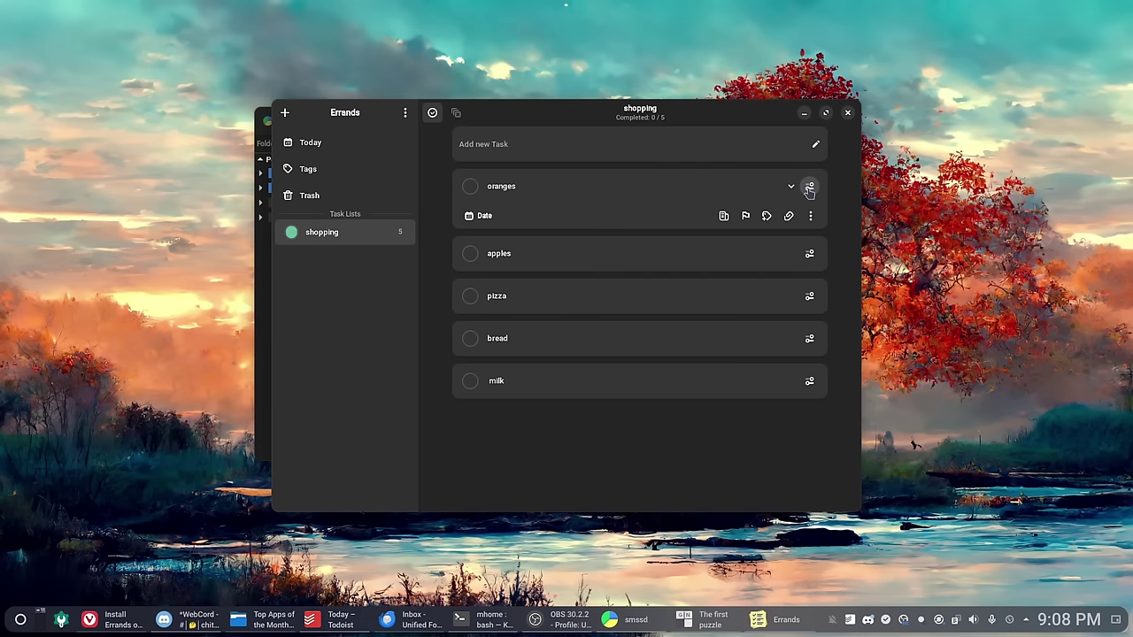
click(809, 189)
drag(671, 118, 691, 103)
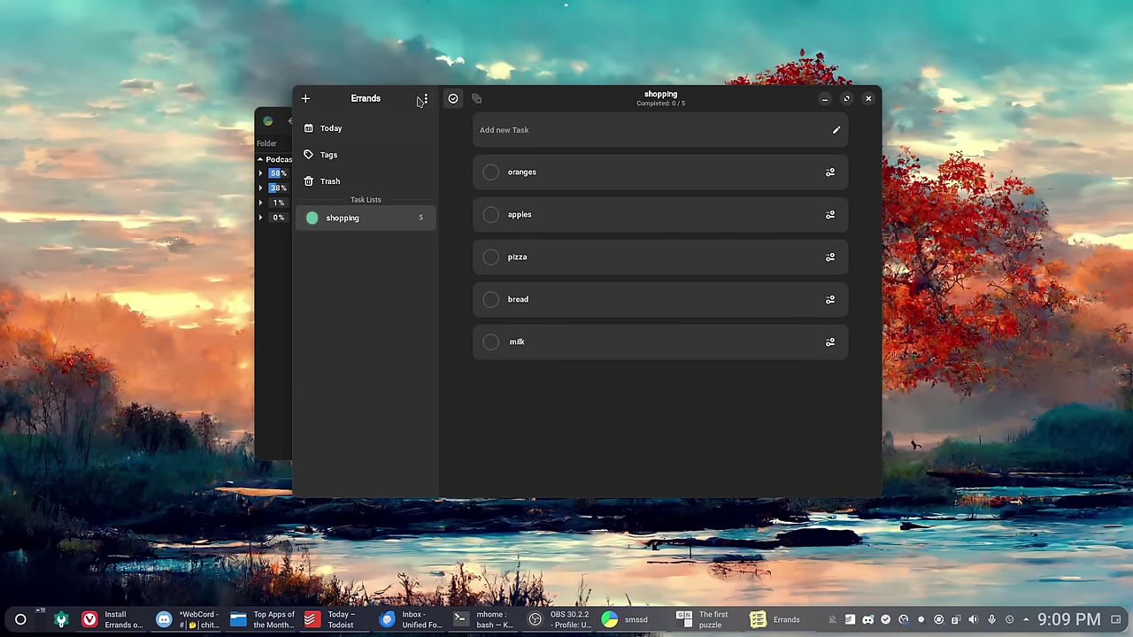
Create another task list named 'todo'
click(305, 98)
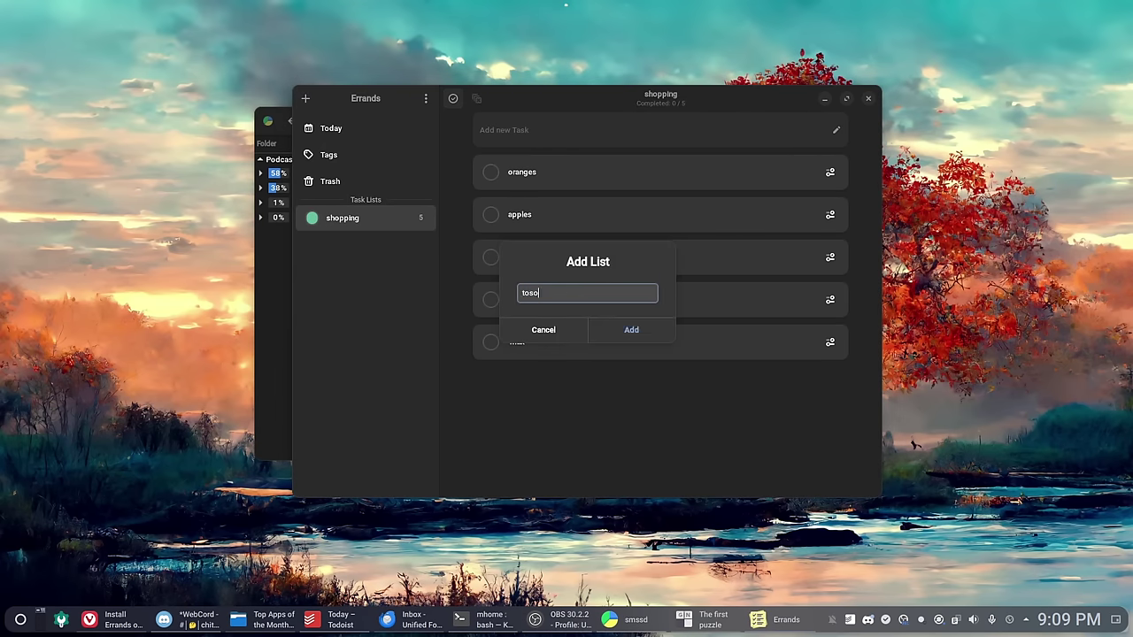
text(todo)
key(Return)
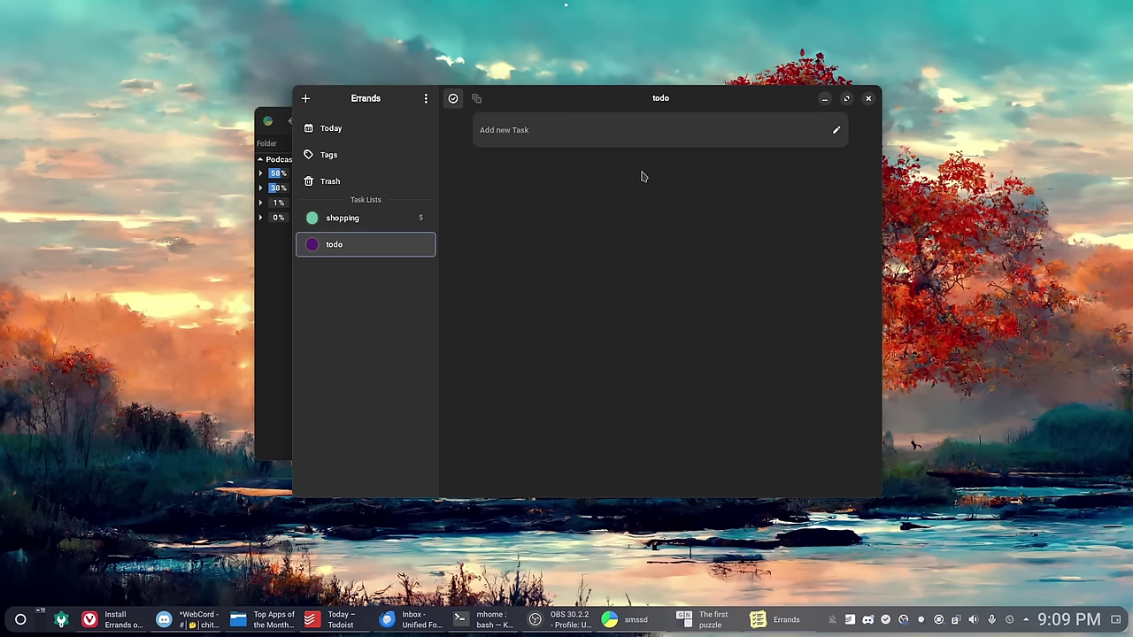
Add a 'Make' task to the todo list and mark it completed
click(667, 139)
key(Return)
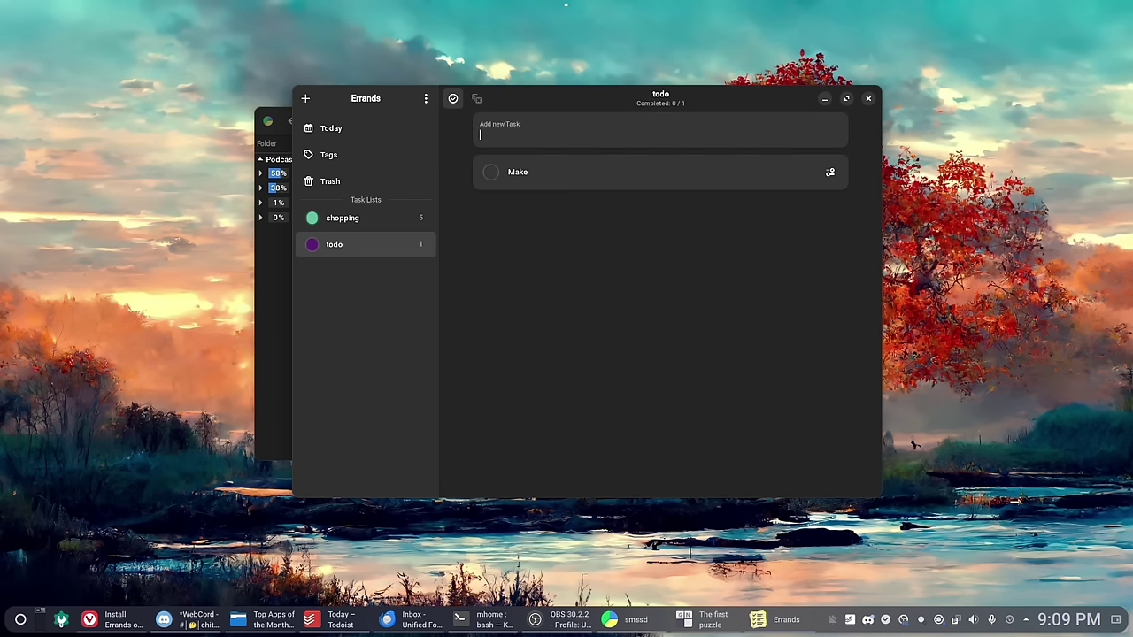
click(830, 171)
click(830, 202)
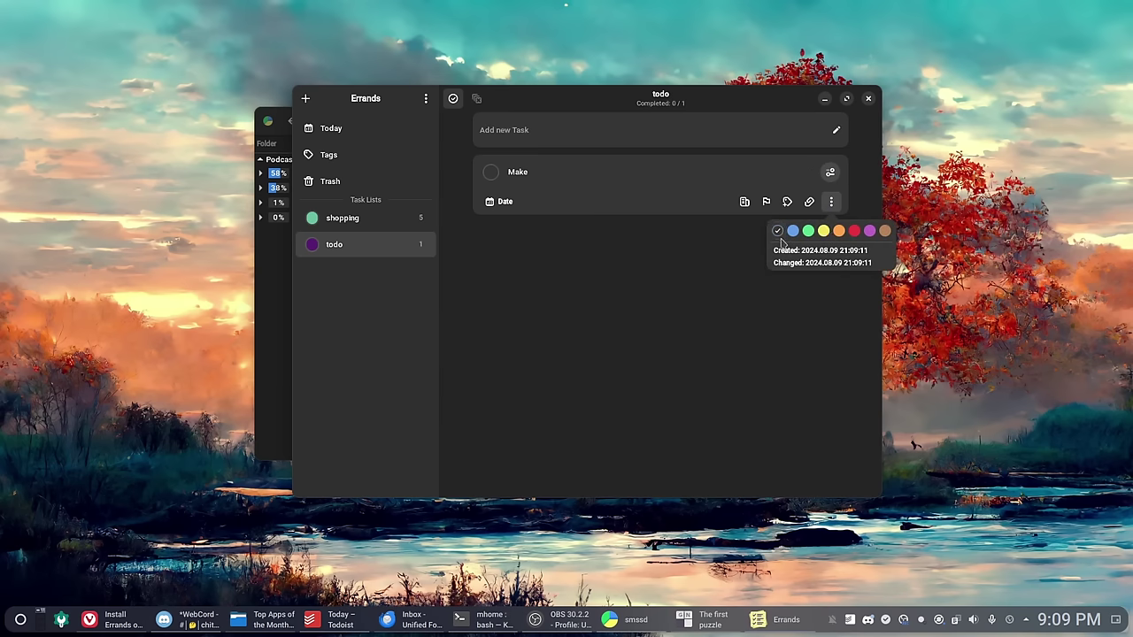
click(733, 252)
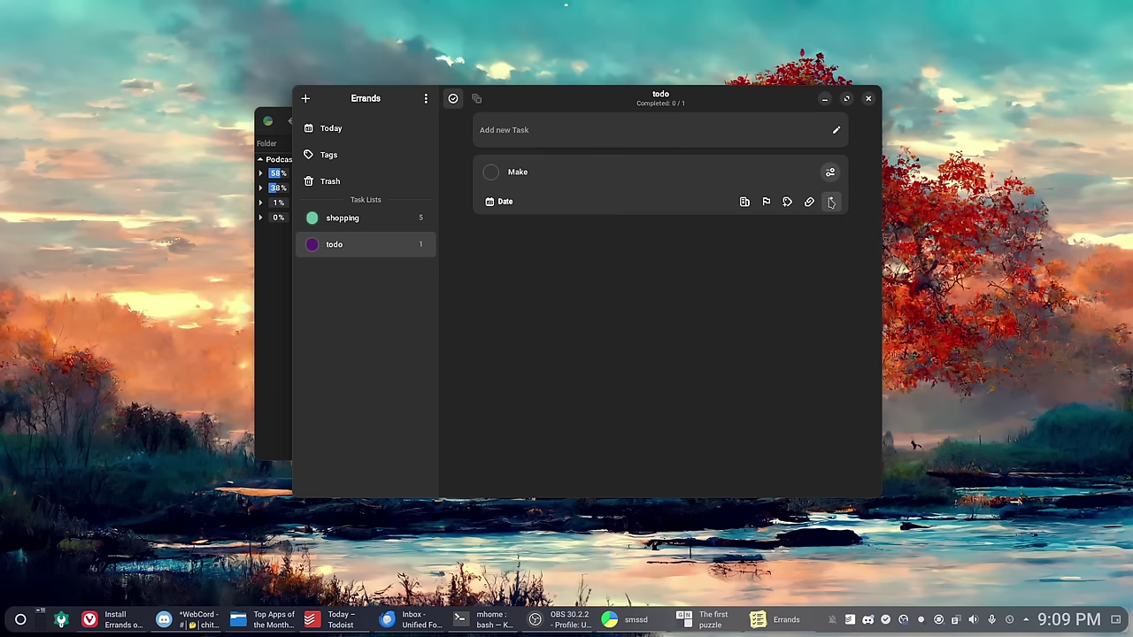
right_click(720, 189)
click(494, 174)
click(492, 172)
Add the tasks 'Make video', 'Edit' and 'upload a video today'
click(546, 124)
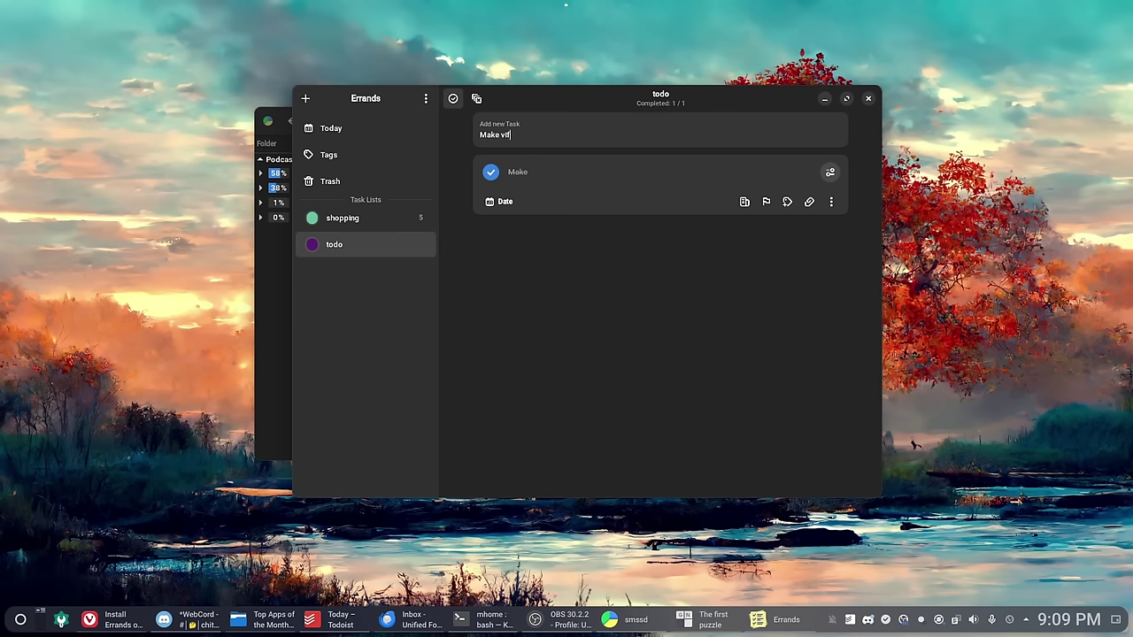
key(Return)
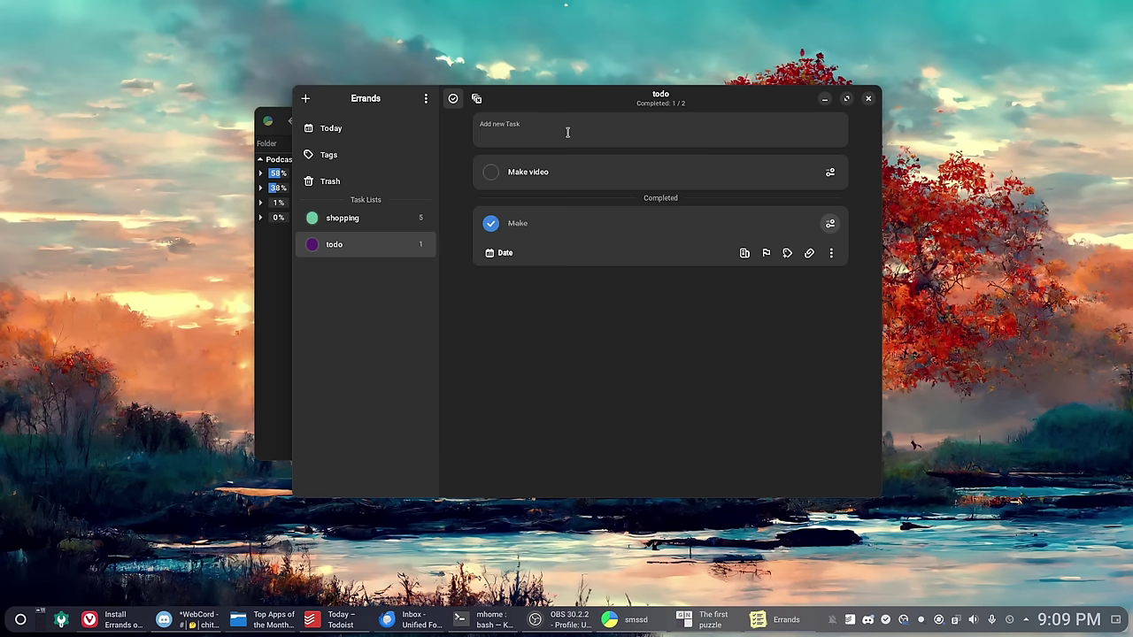
text(Edit)
key(Return)
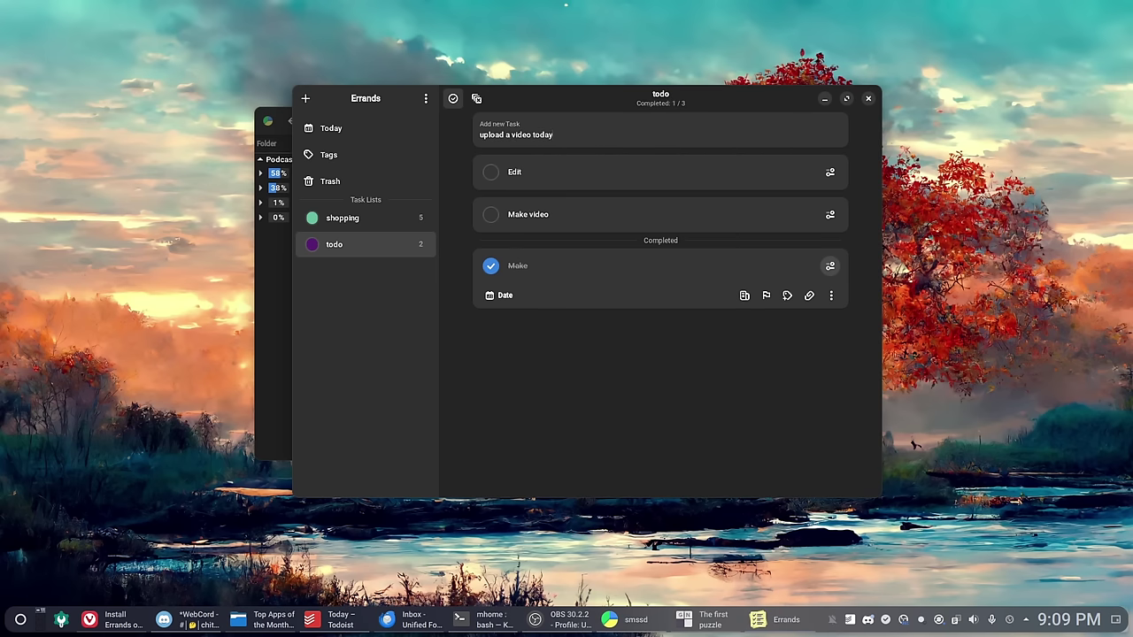
key(Return)
Give 'upload a video today' a due date of today, 09 August at 09:03
click(691, 177)
click(502, 202)
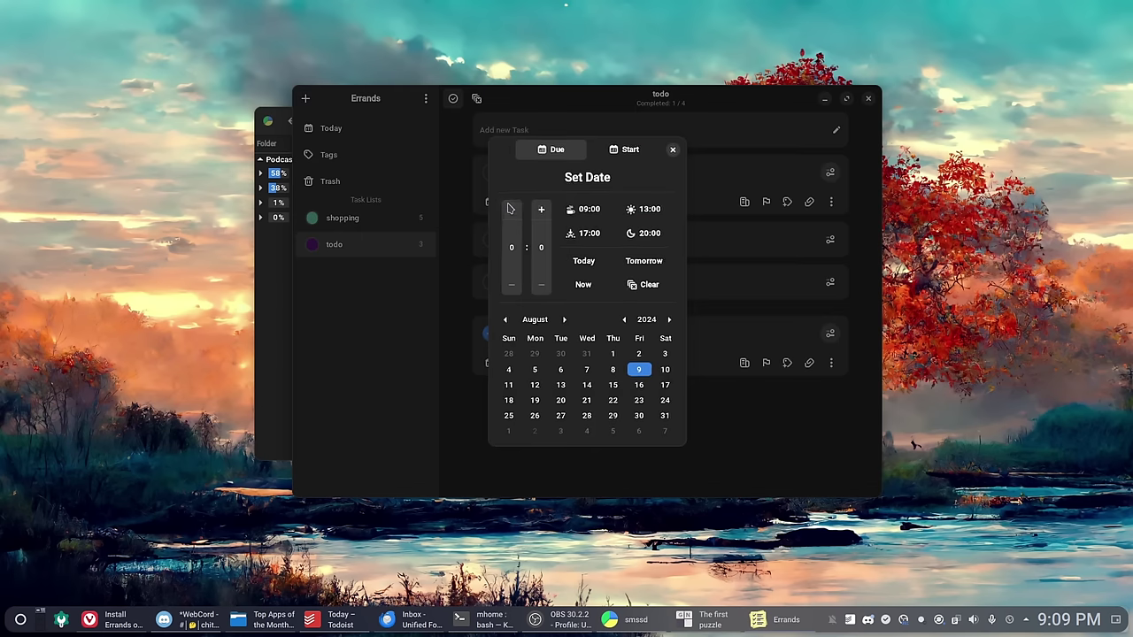
click(599, 269)
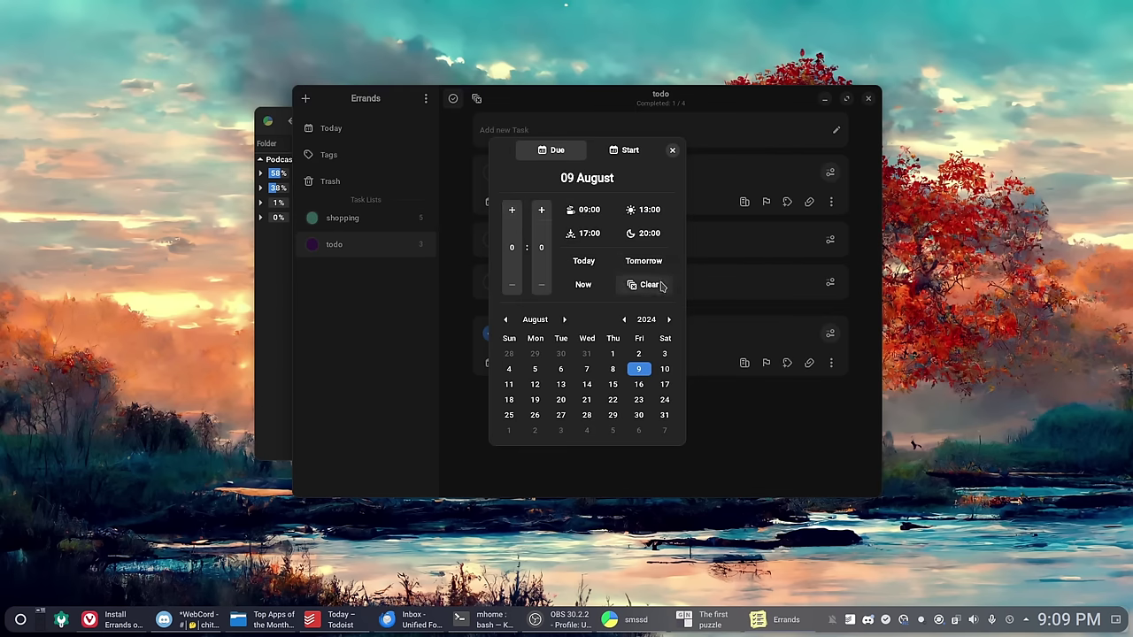
click(512, 213)
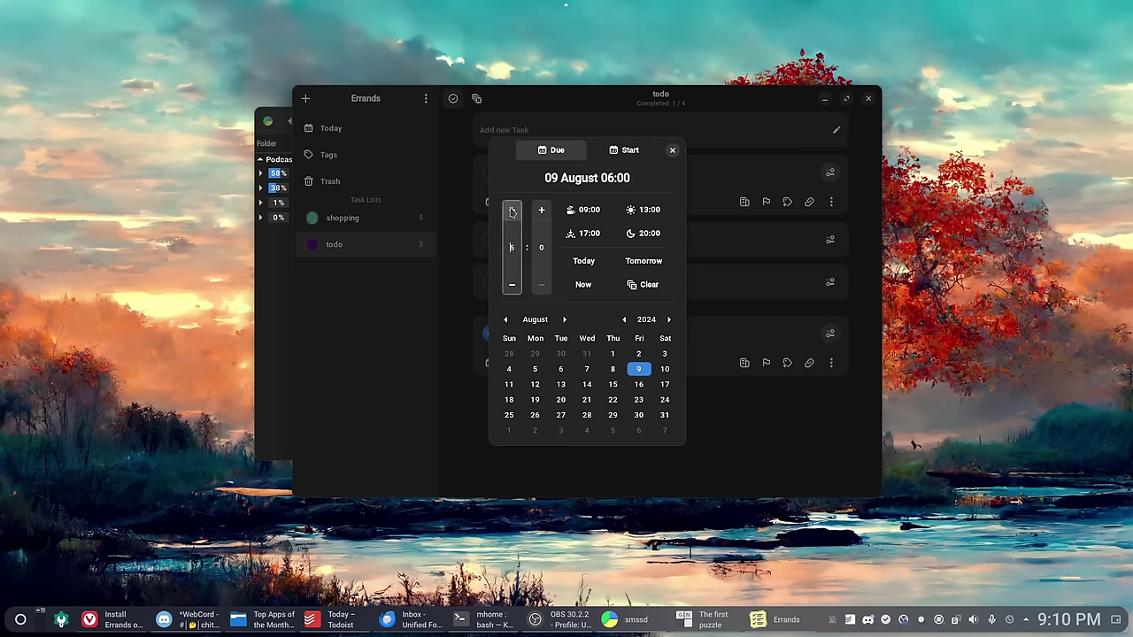
click(541, 210)
click(542, 210)
click(542, 210)
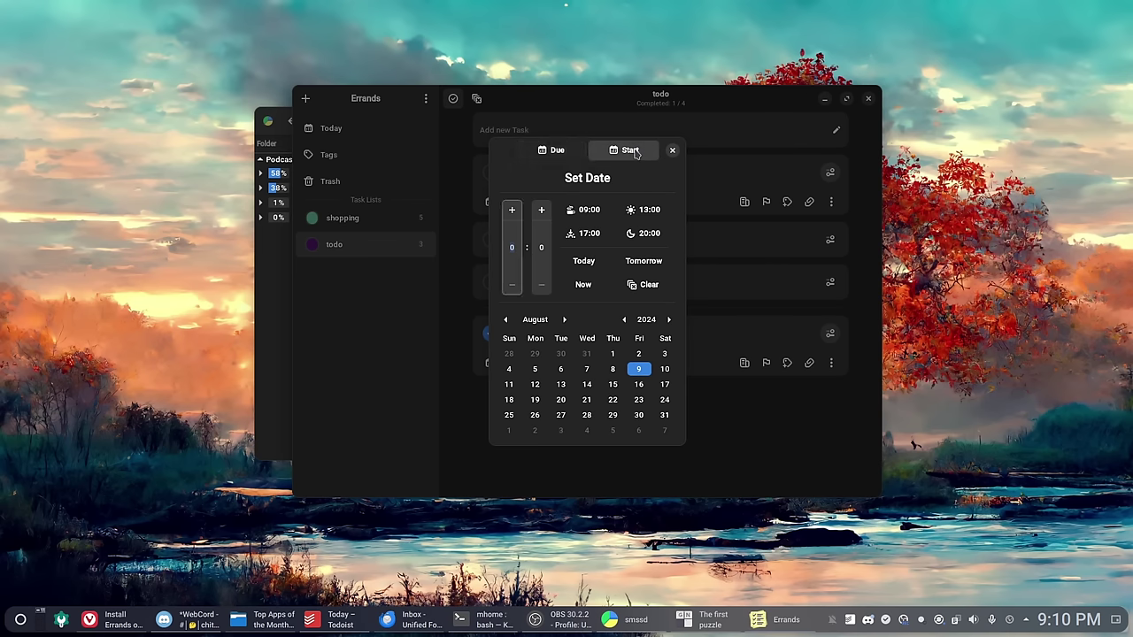
click(579, 150)
click(670, 152)
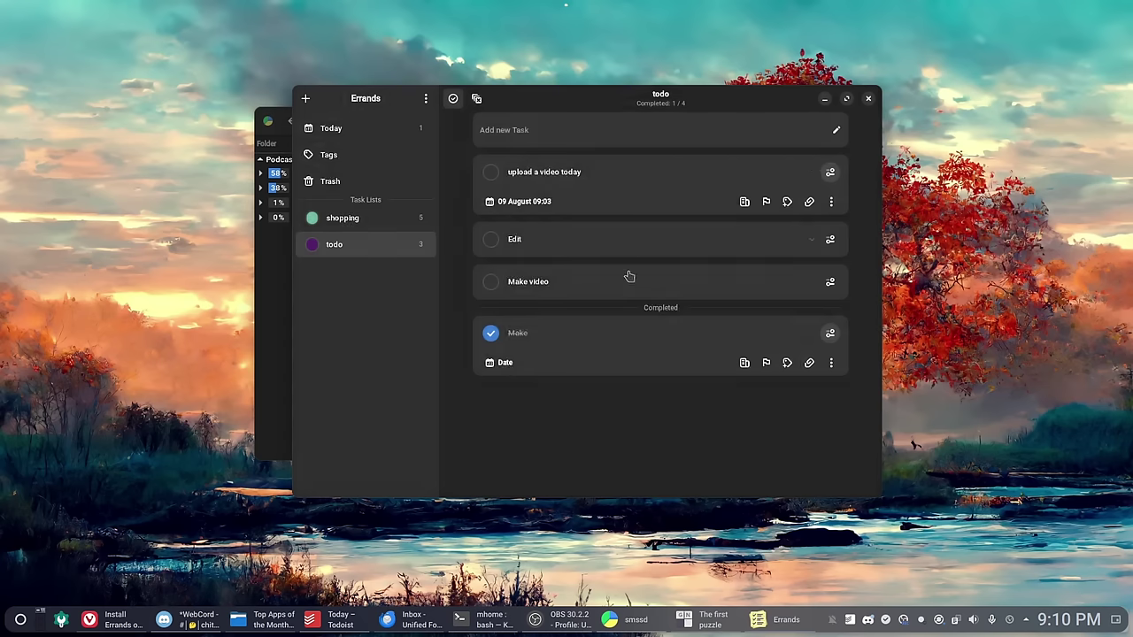
Check the task's empty tags list, then begin drafting the '#tag1 reorder wallpapers' task
click(787, 202)
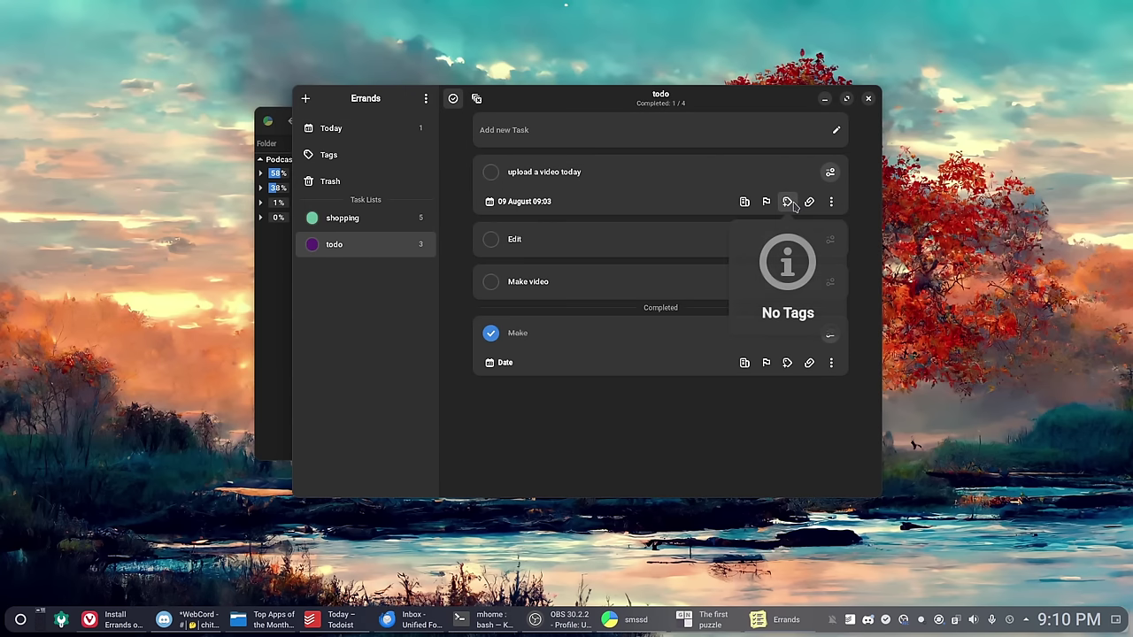
click(783, 176)
click(787, 202)
click(604, 134)
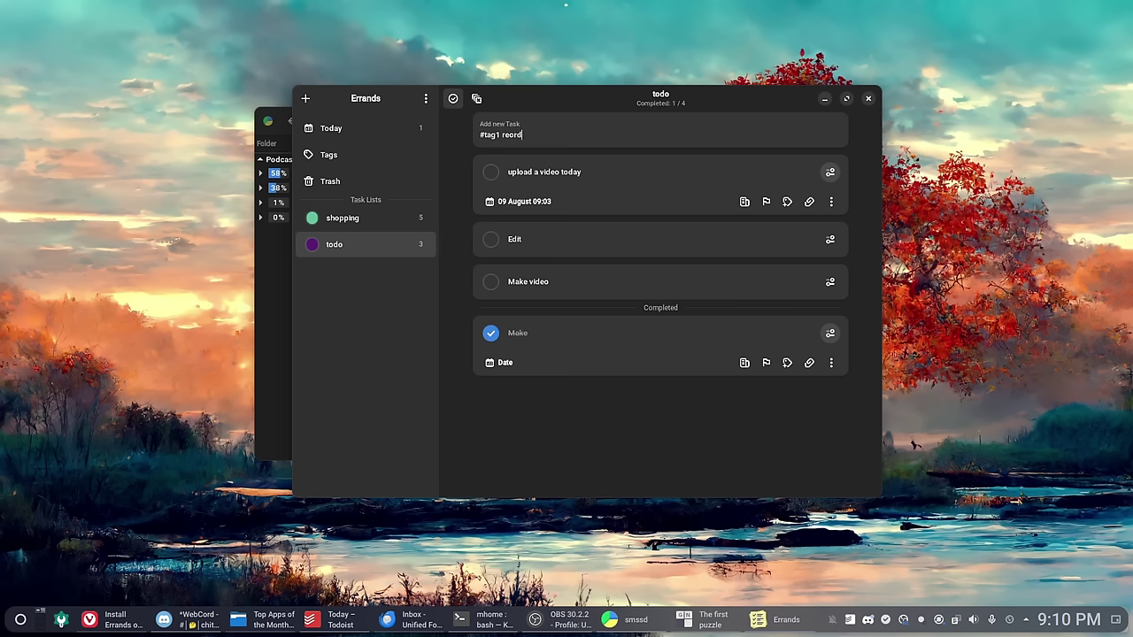
Add the drafted task and look through its attachments, colour and date options
key(Return)
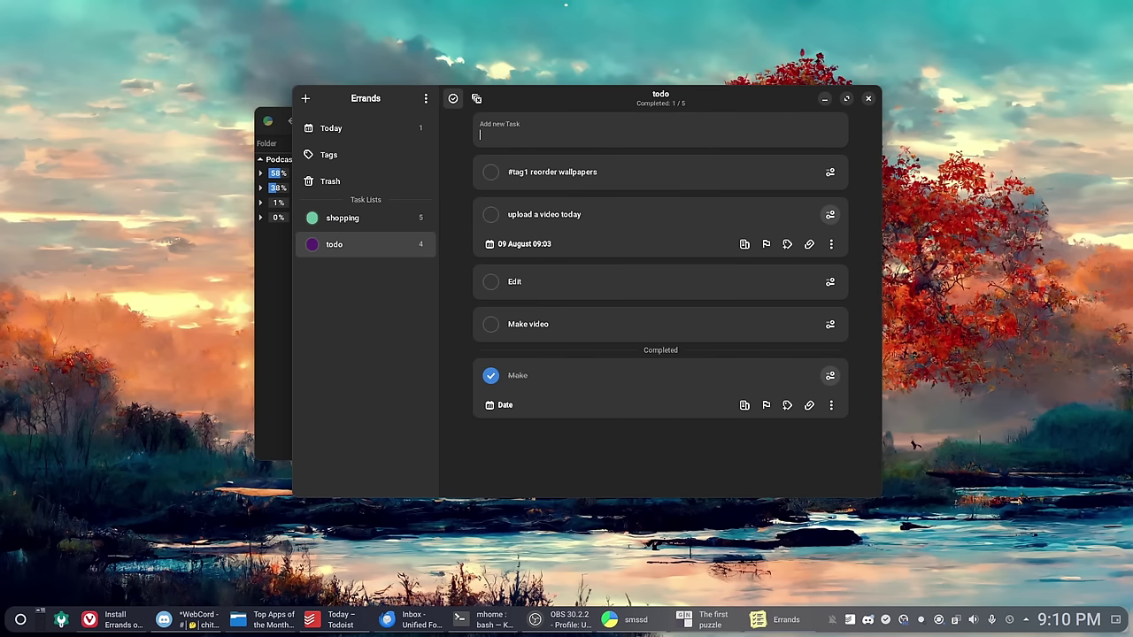
click(812, 172)
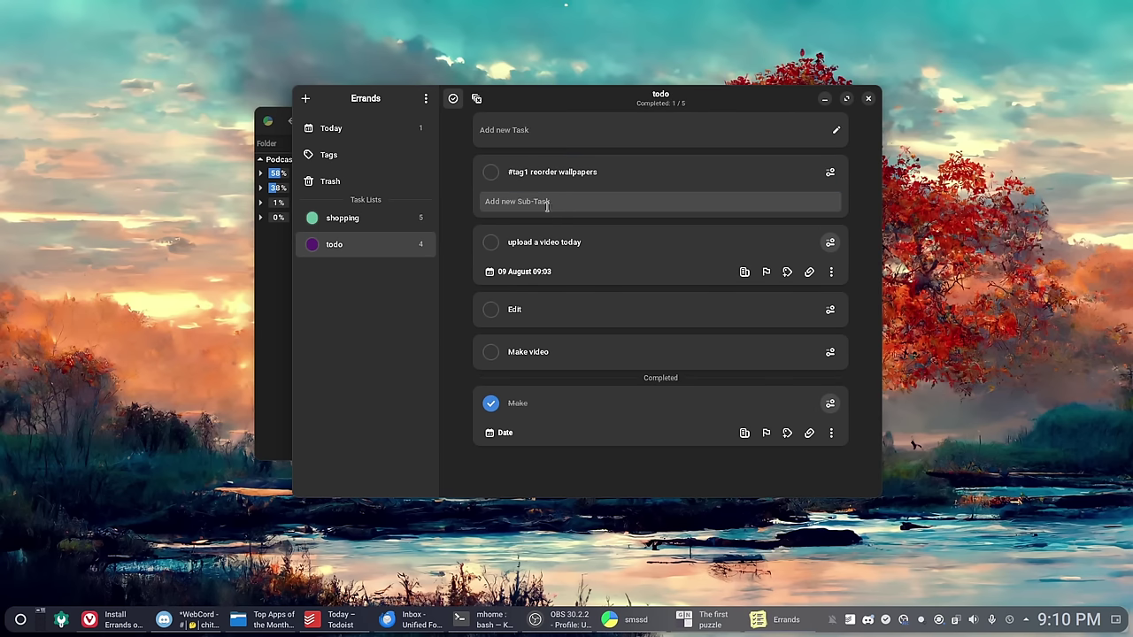
click(829, 172)
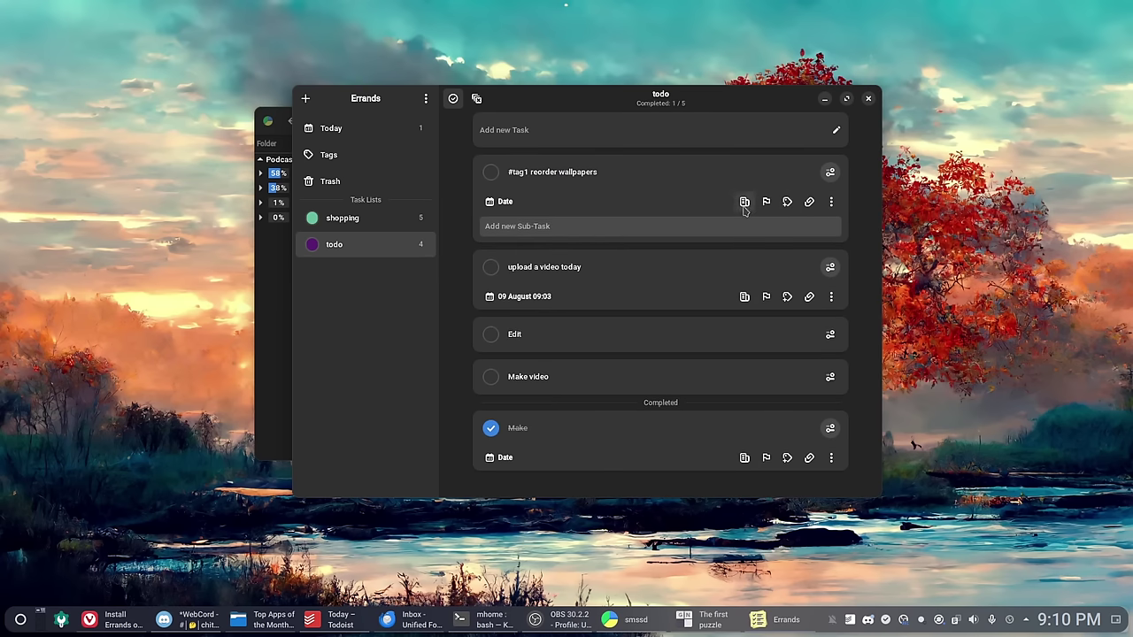
click(809, 203)
click(679, 234)
click(825, 209)
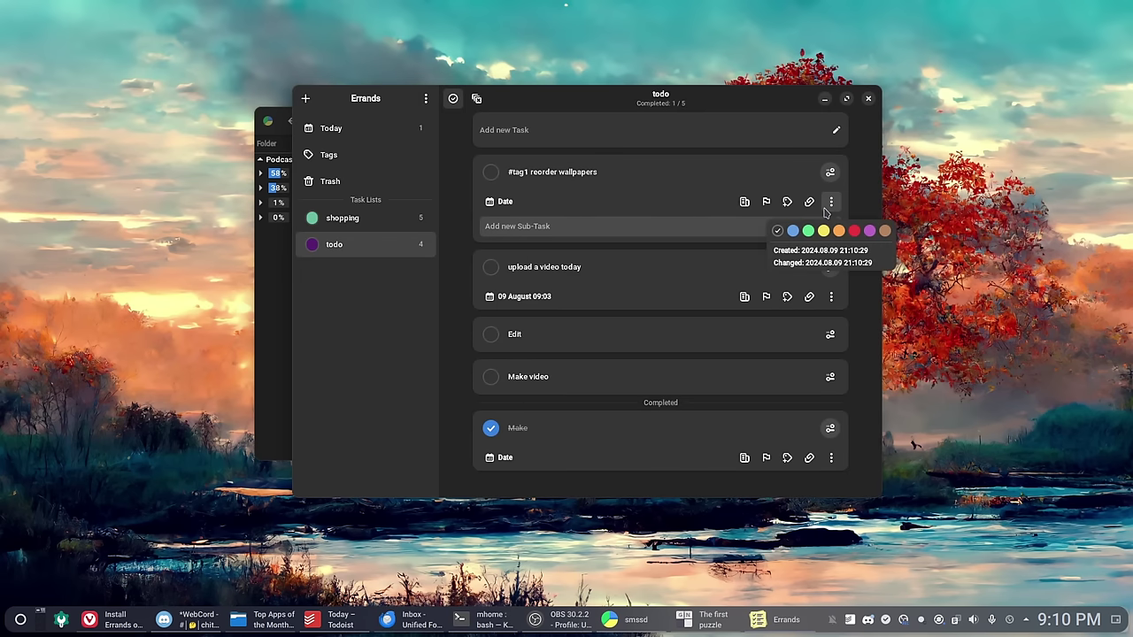
click(828, 209)
click(501, 201)
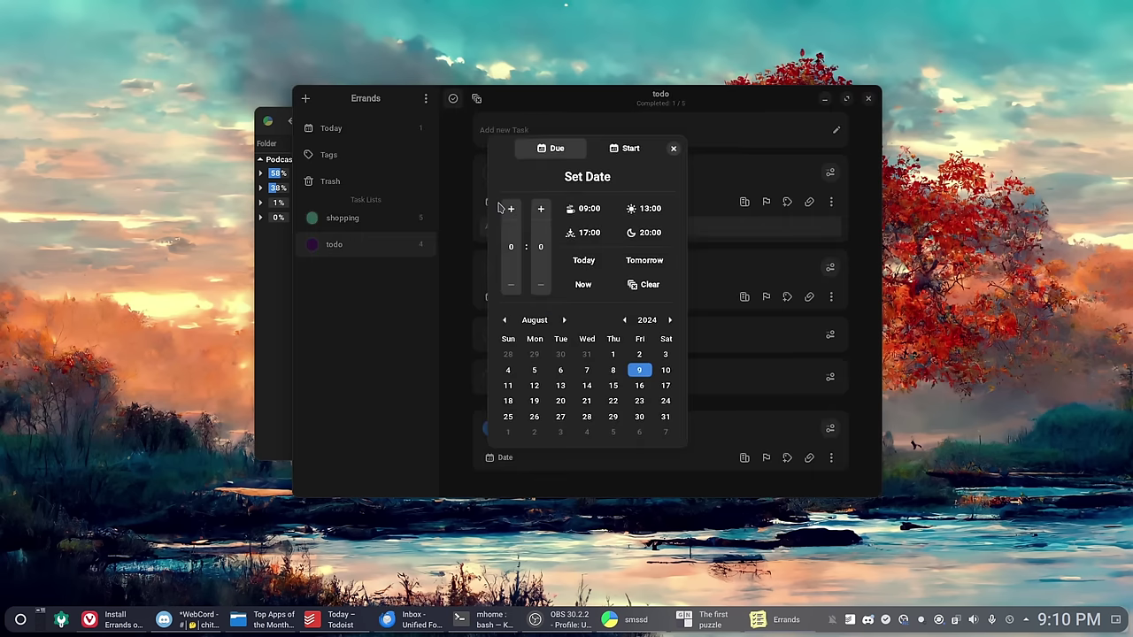
click(672, 151)
Edit the task title to remove '#tag1', leaving 'reorder wallpapers'
right_click(679, 190)
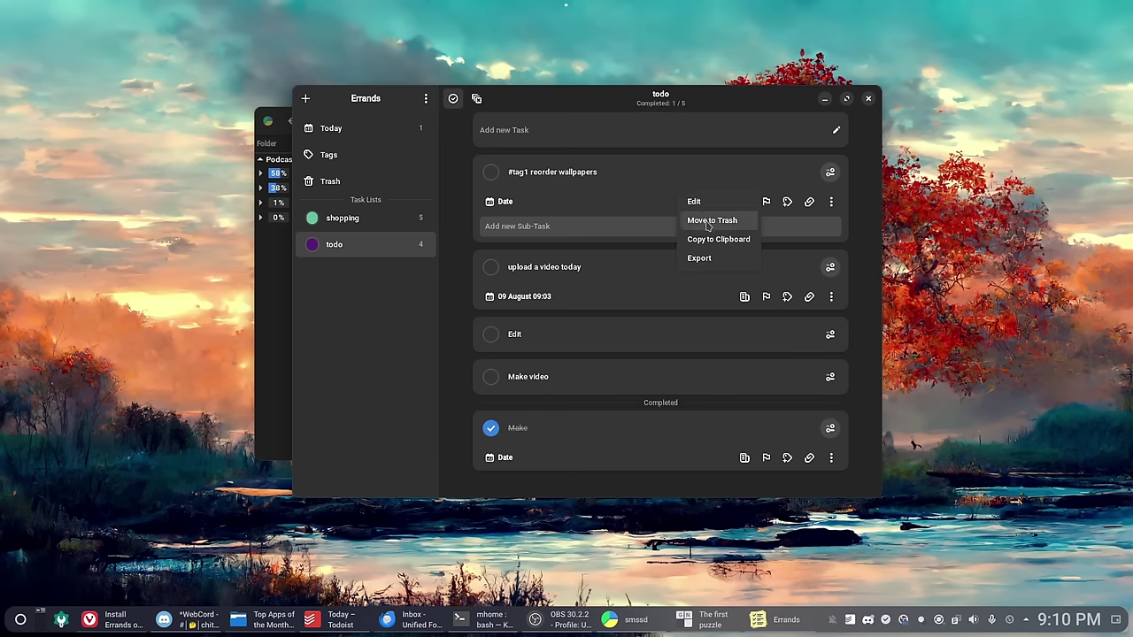
click(694, 203)
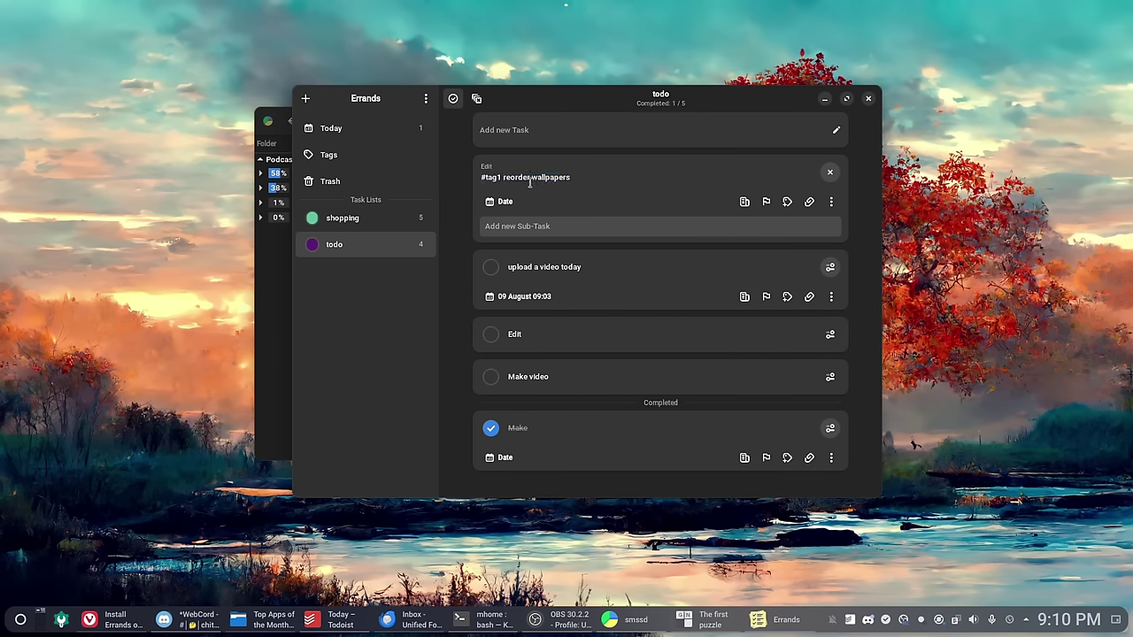
click(789, 202)
click(799, 192)
click(832, 202)
click(686, 195)
key(BackSpace)
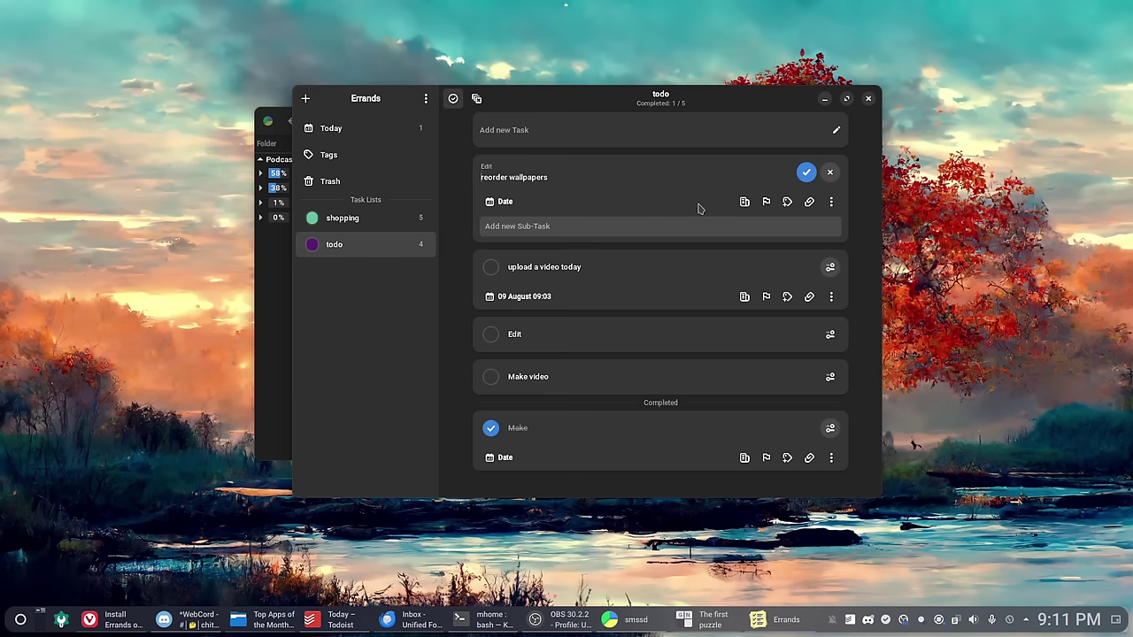
click(787, 202)
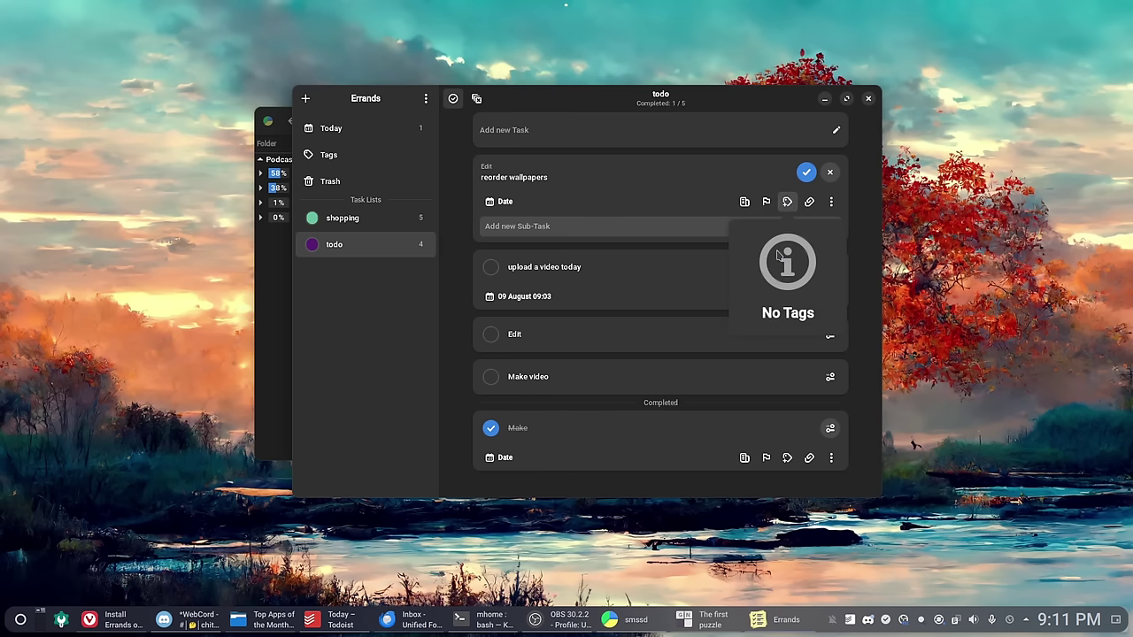
click(829, 202)
click(829, 202)
click(829, 201)
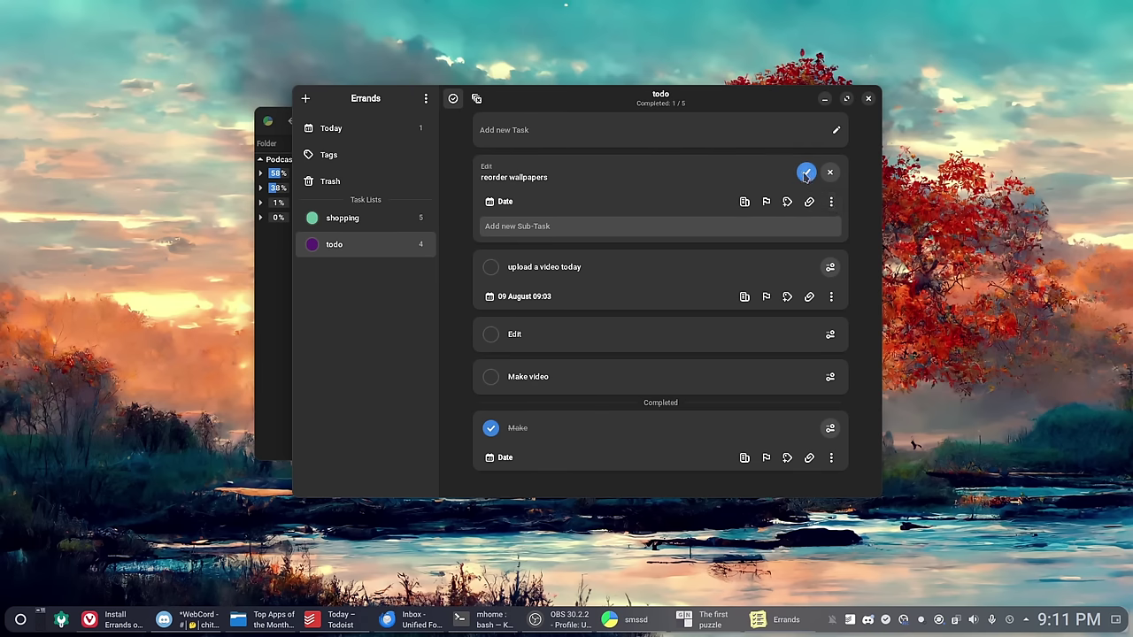
click(807, 175)
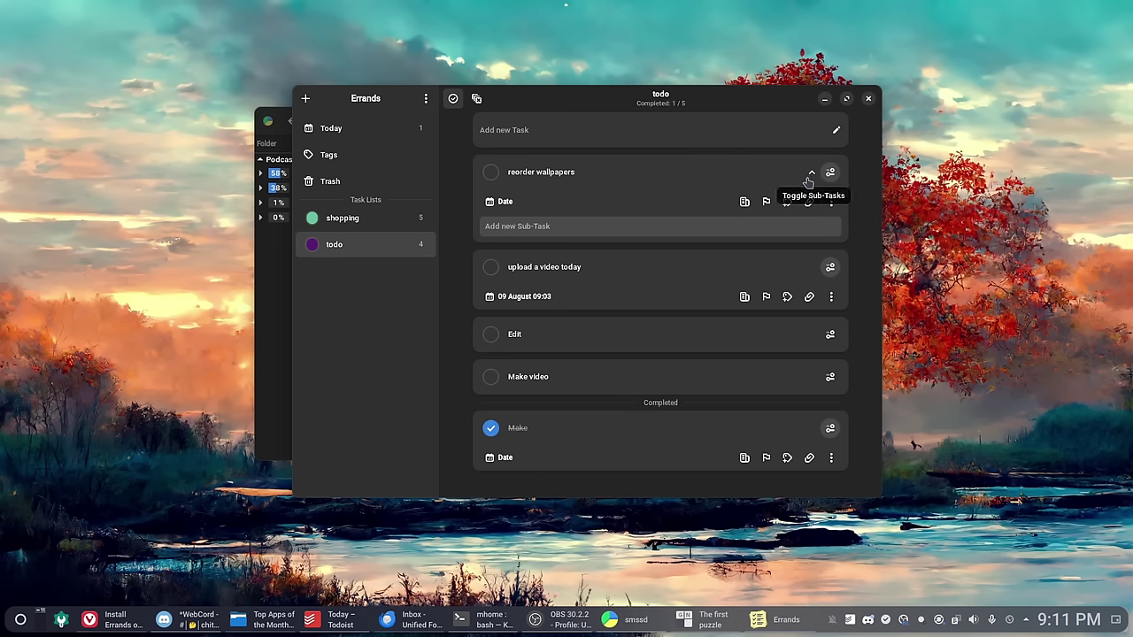
Move the completed Make task to the Trash
right_click(666, 191)
click(616, 183)
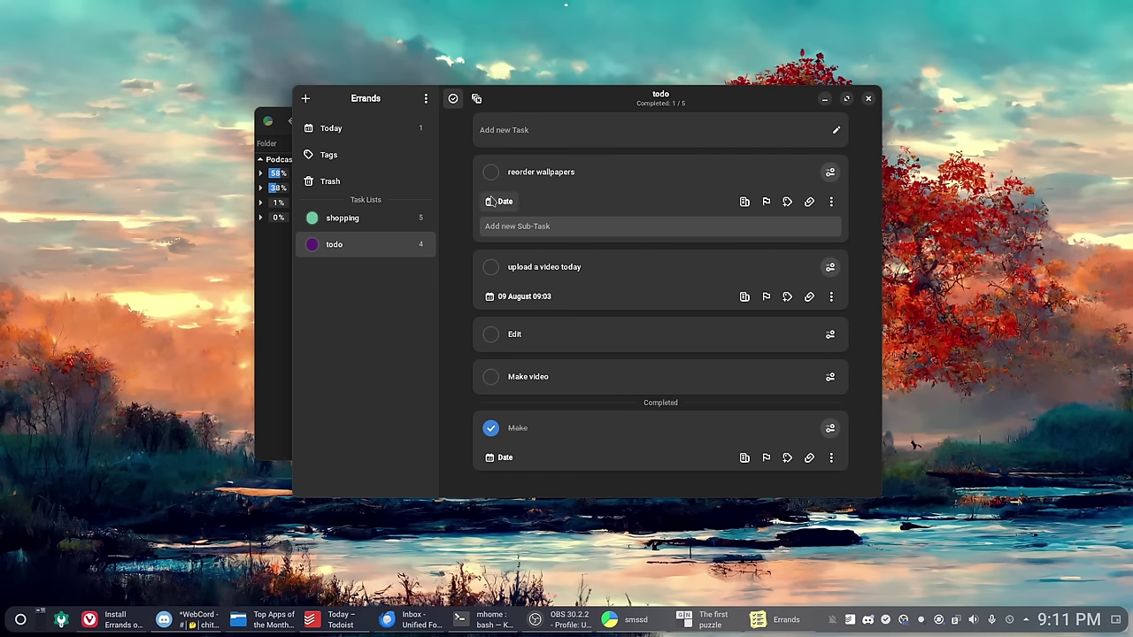
click(476, 98)
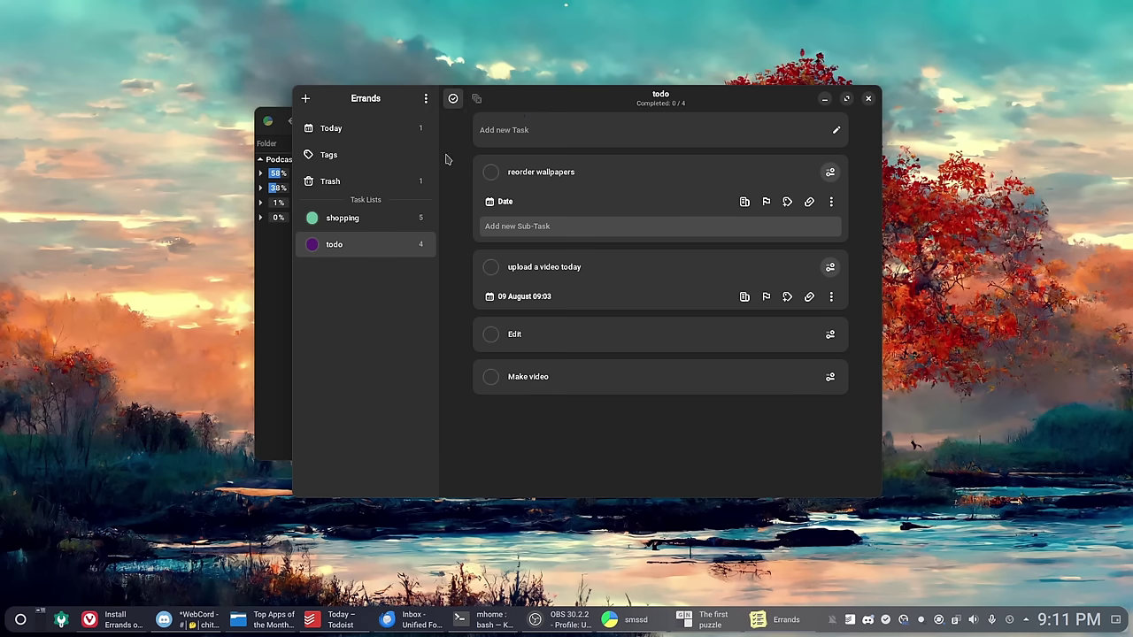
click(425, 99)
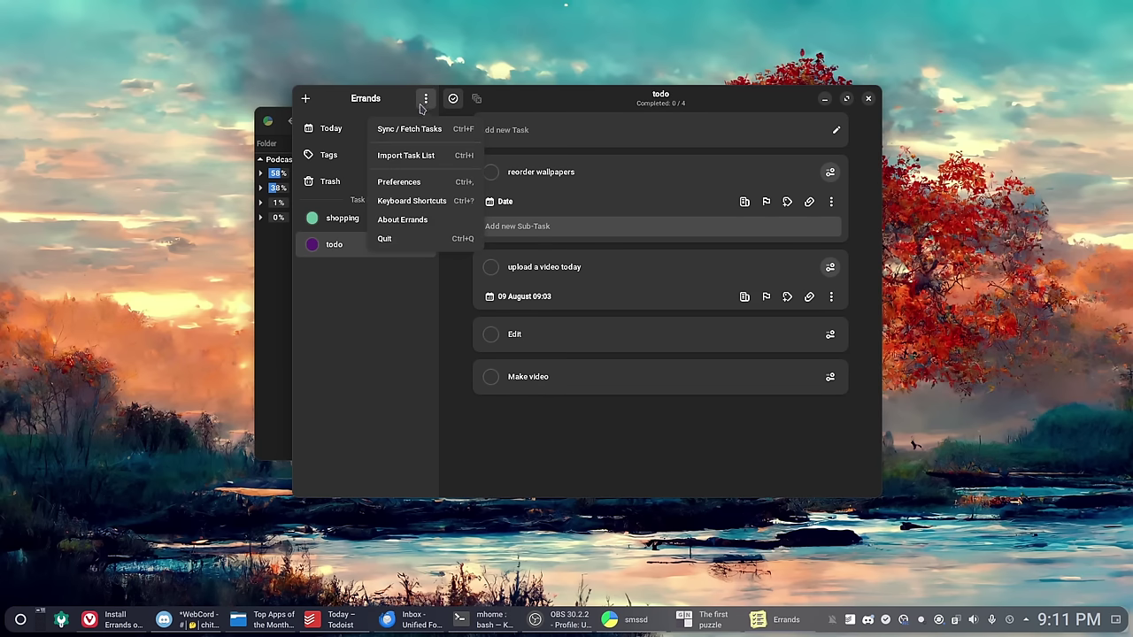
Look over the Sync and General preferences, close them, and go to the Tags page
click(424, 182)
click(625, 117)
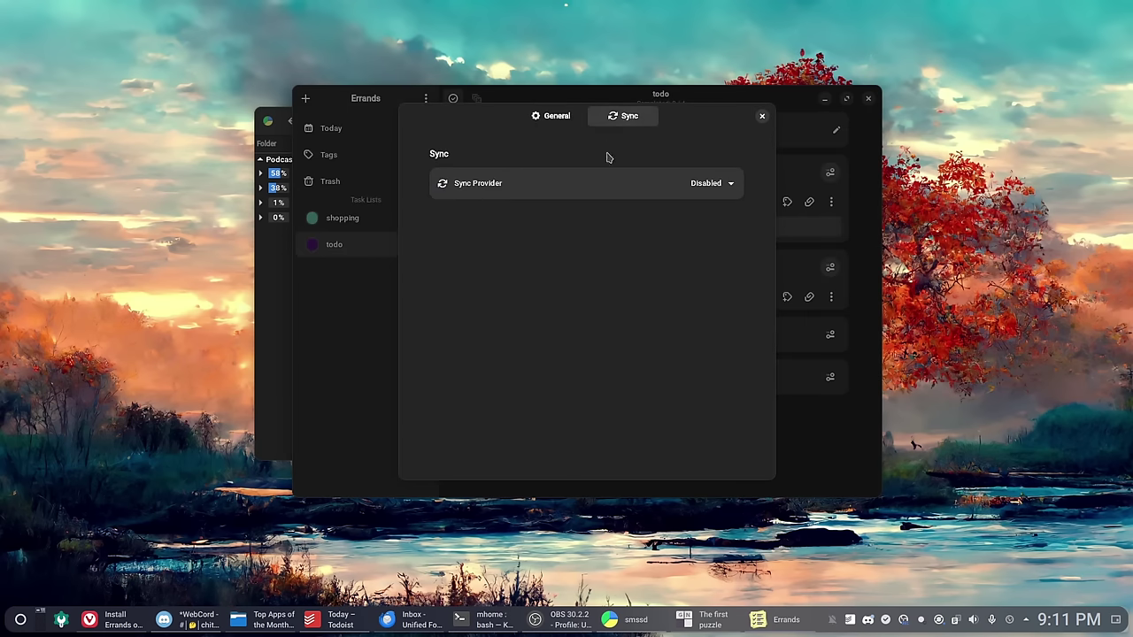
click(706, 184)
click(608, 141)
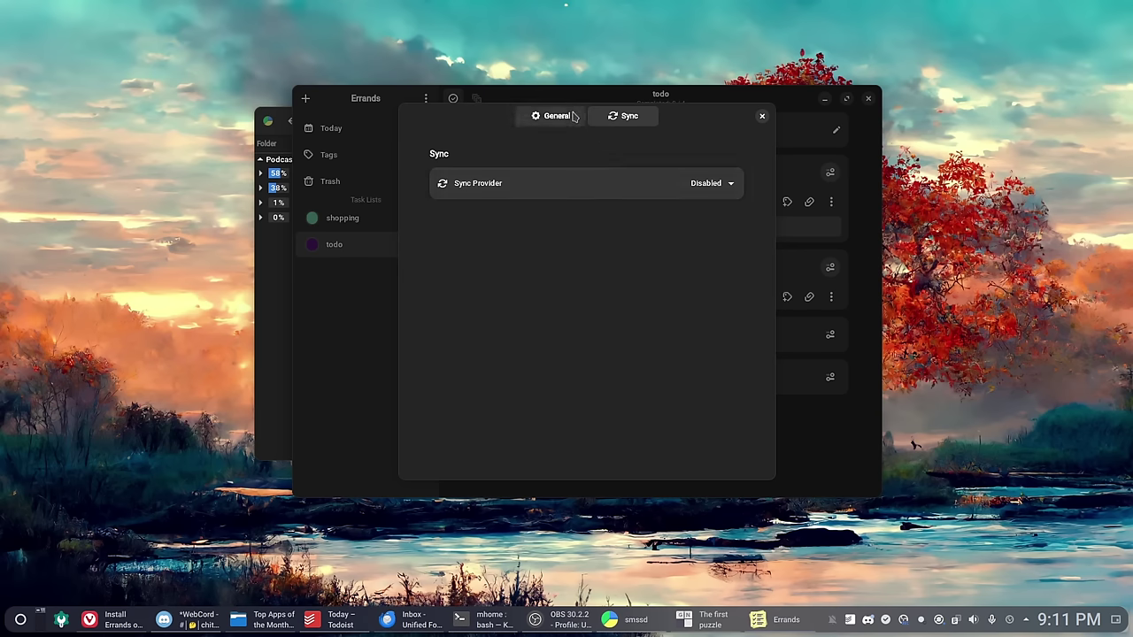
click(575, 117)
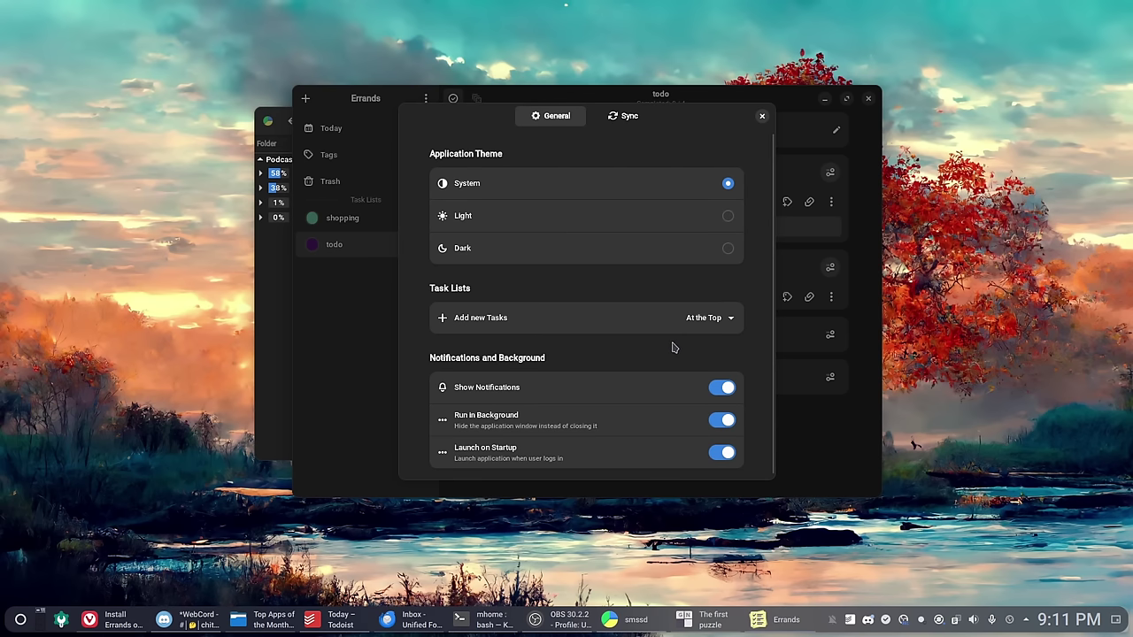
scroll(672, 348, down, 1)
click(763, 117)
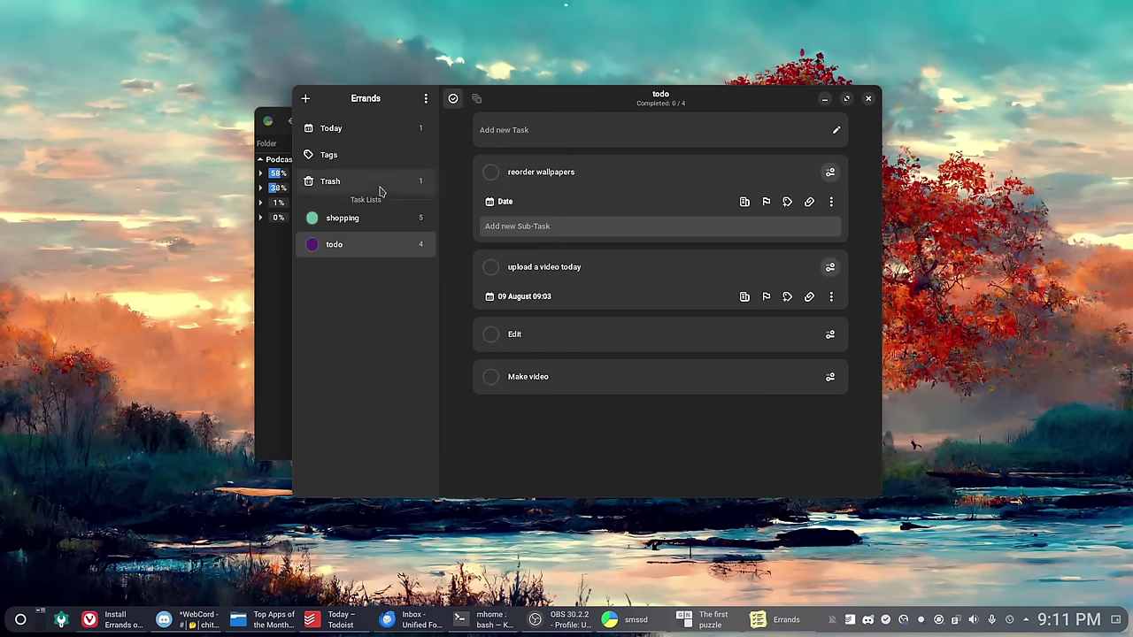
click(351, 165)
Create the tag 'tag1' and assign it to the Today task 'upload a video today'
click(831, 131)
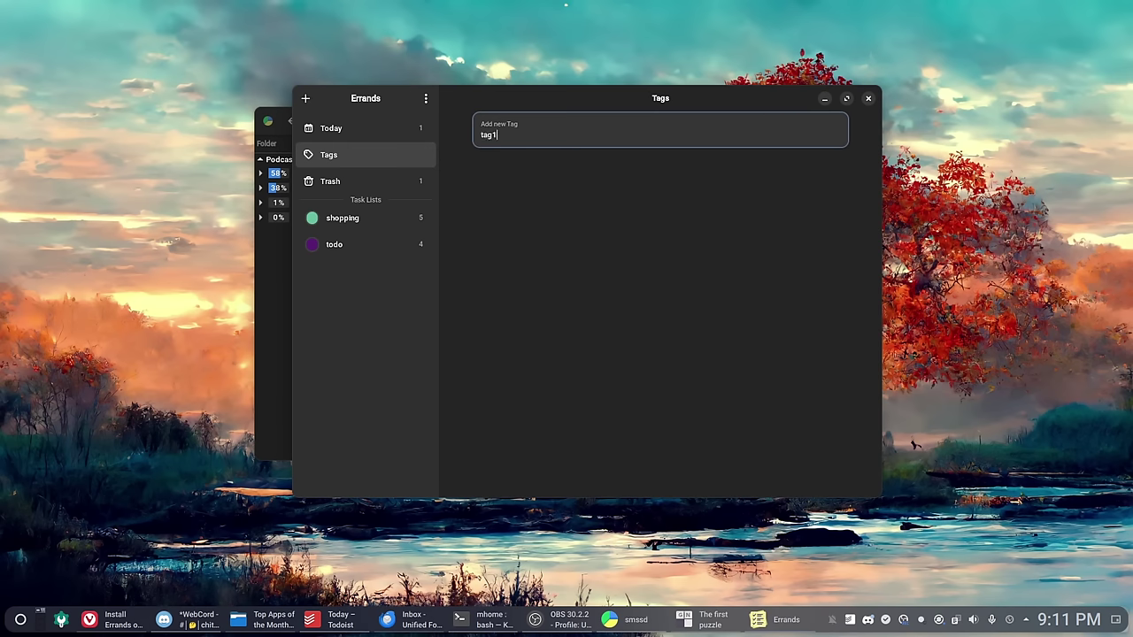
key(Return)
click(391, 133)
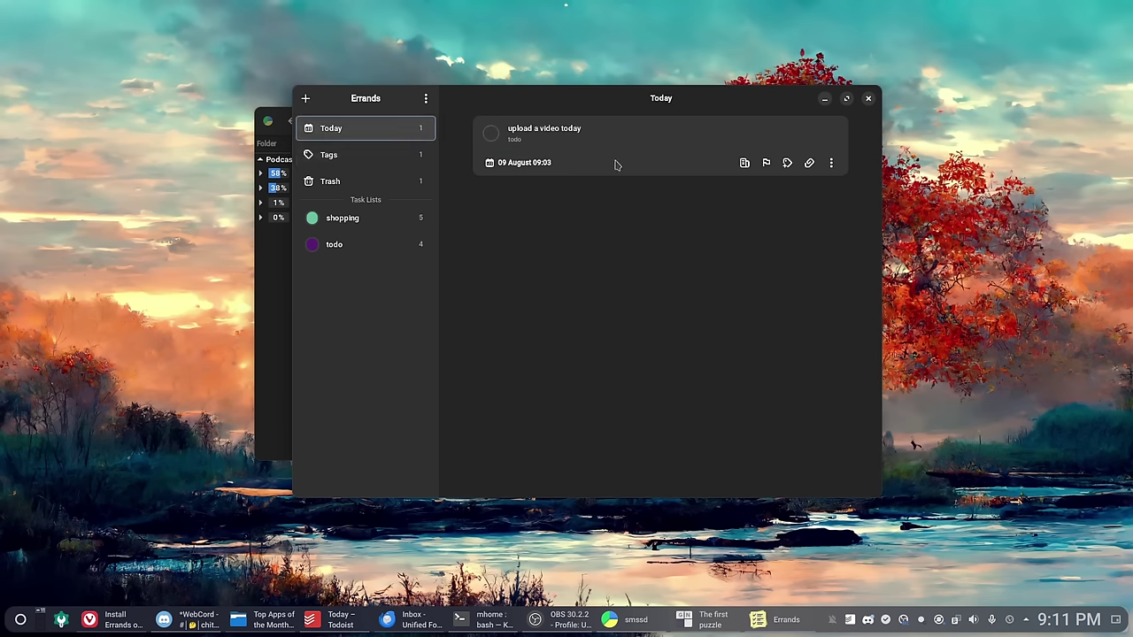
click(787, 162)
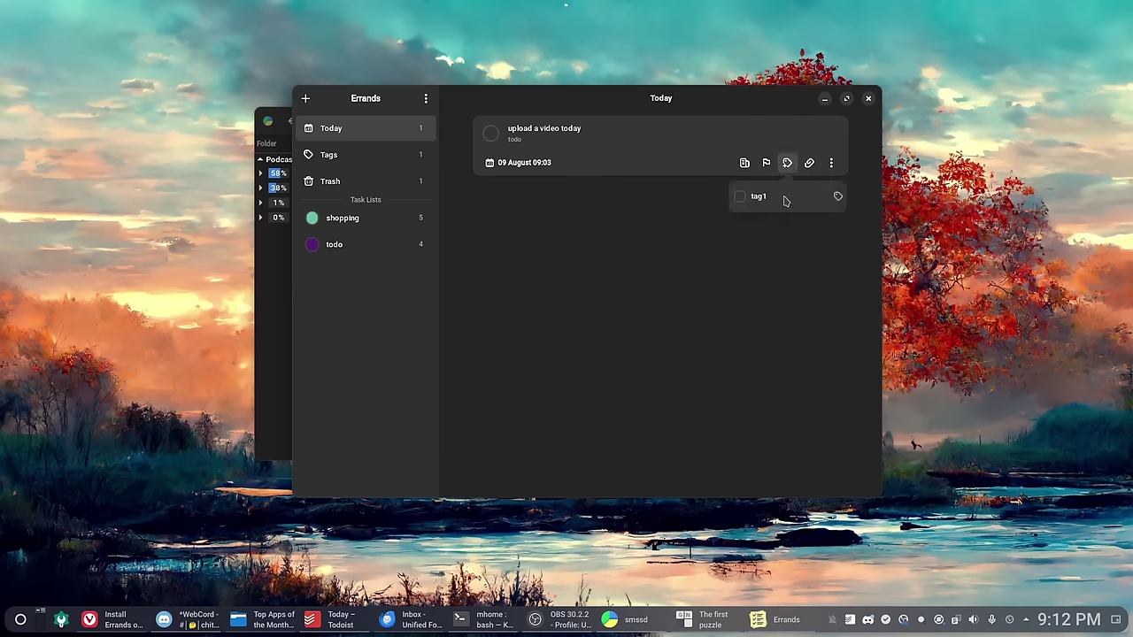
click(740, 199)
click(709, 276)
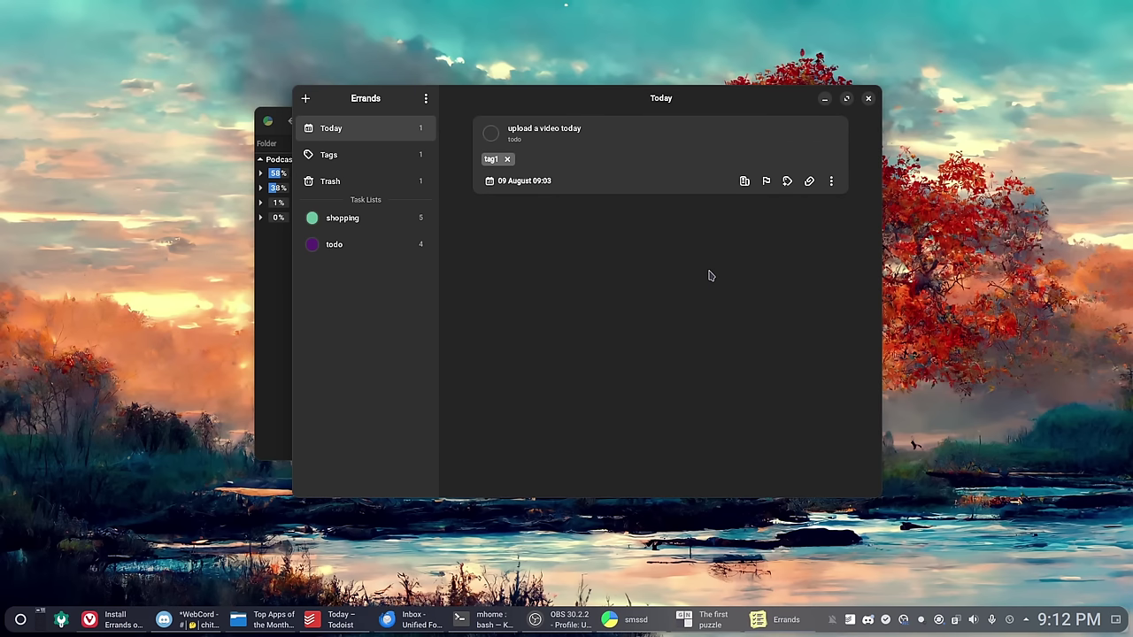